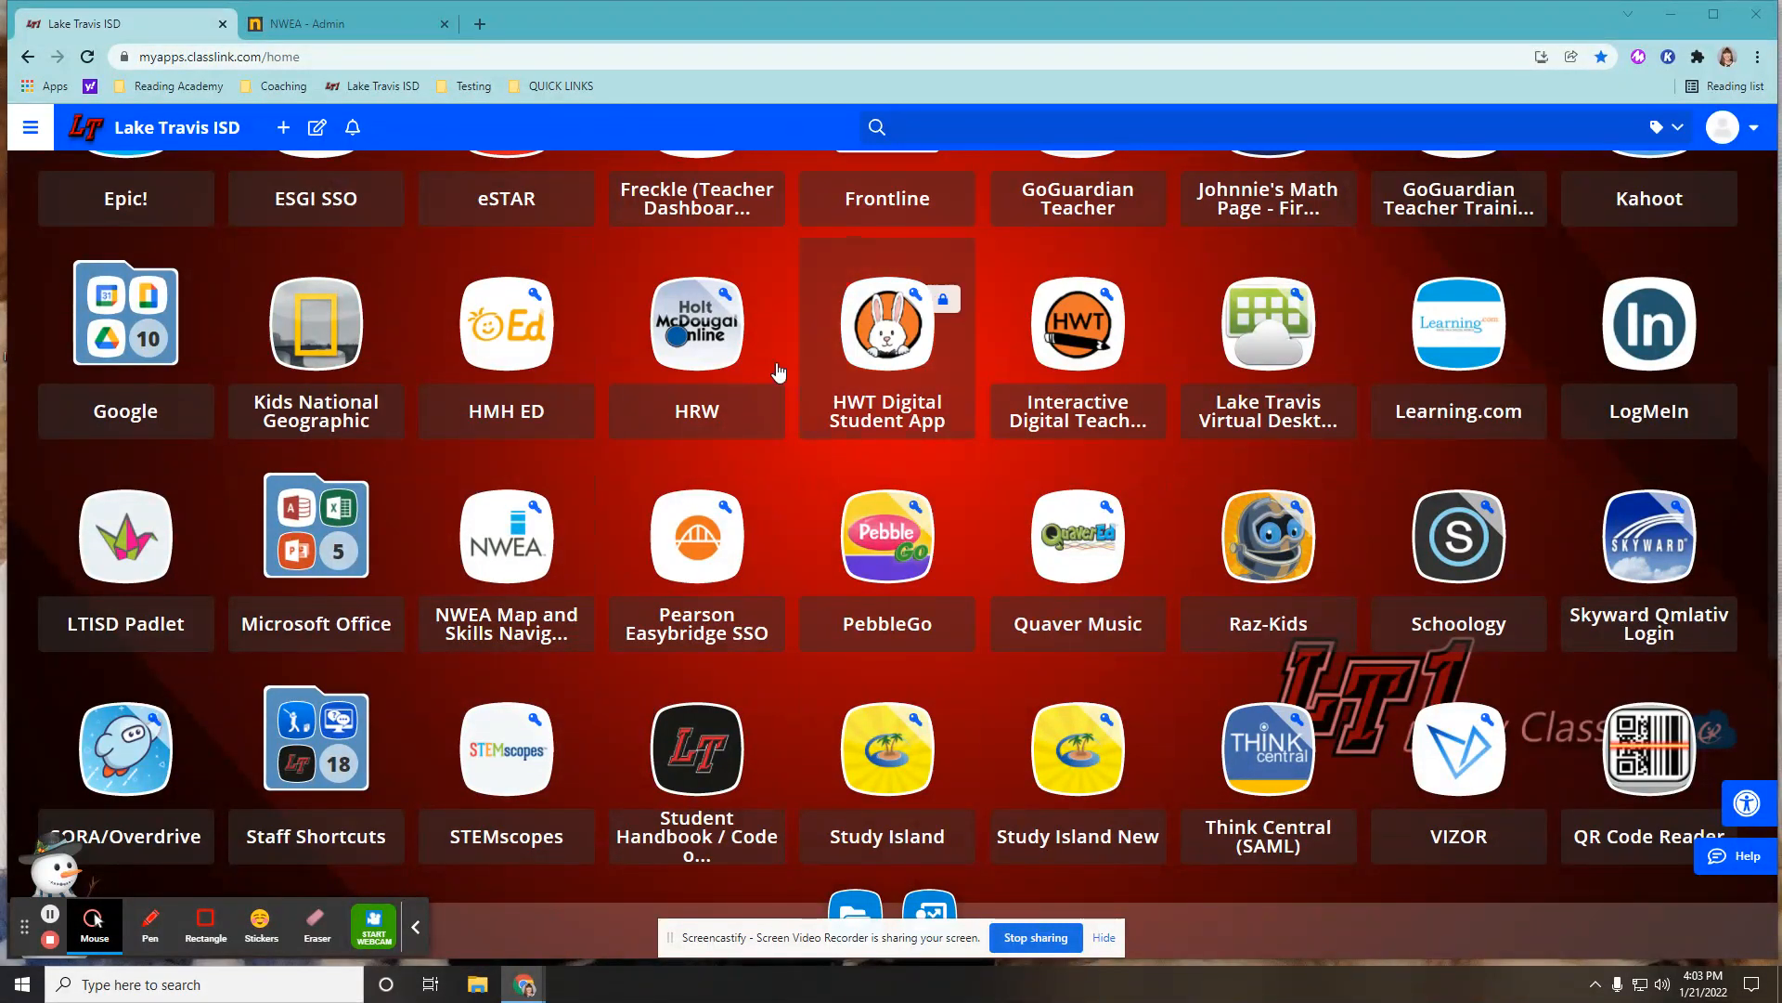
Switch to the NWEA site and open the Student Profile report from the MAP Growth Reports.
left_click(364, 25)
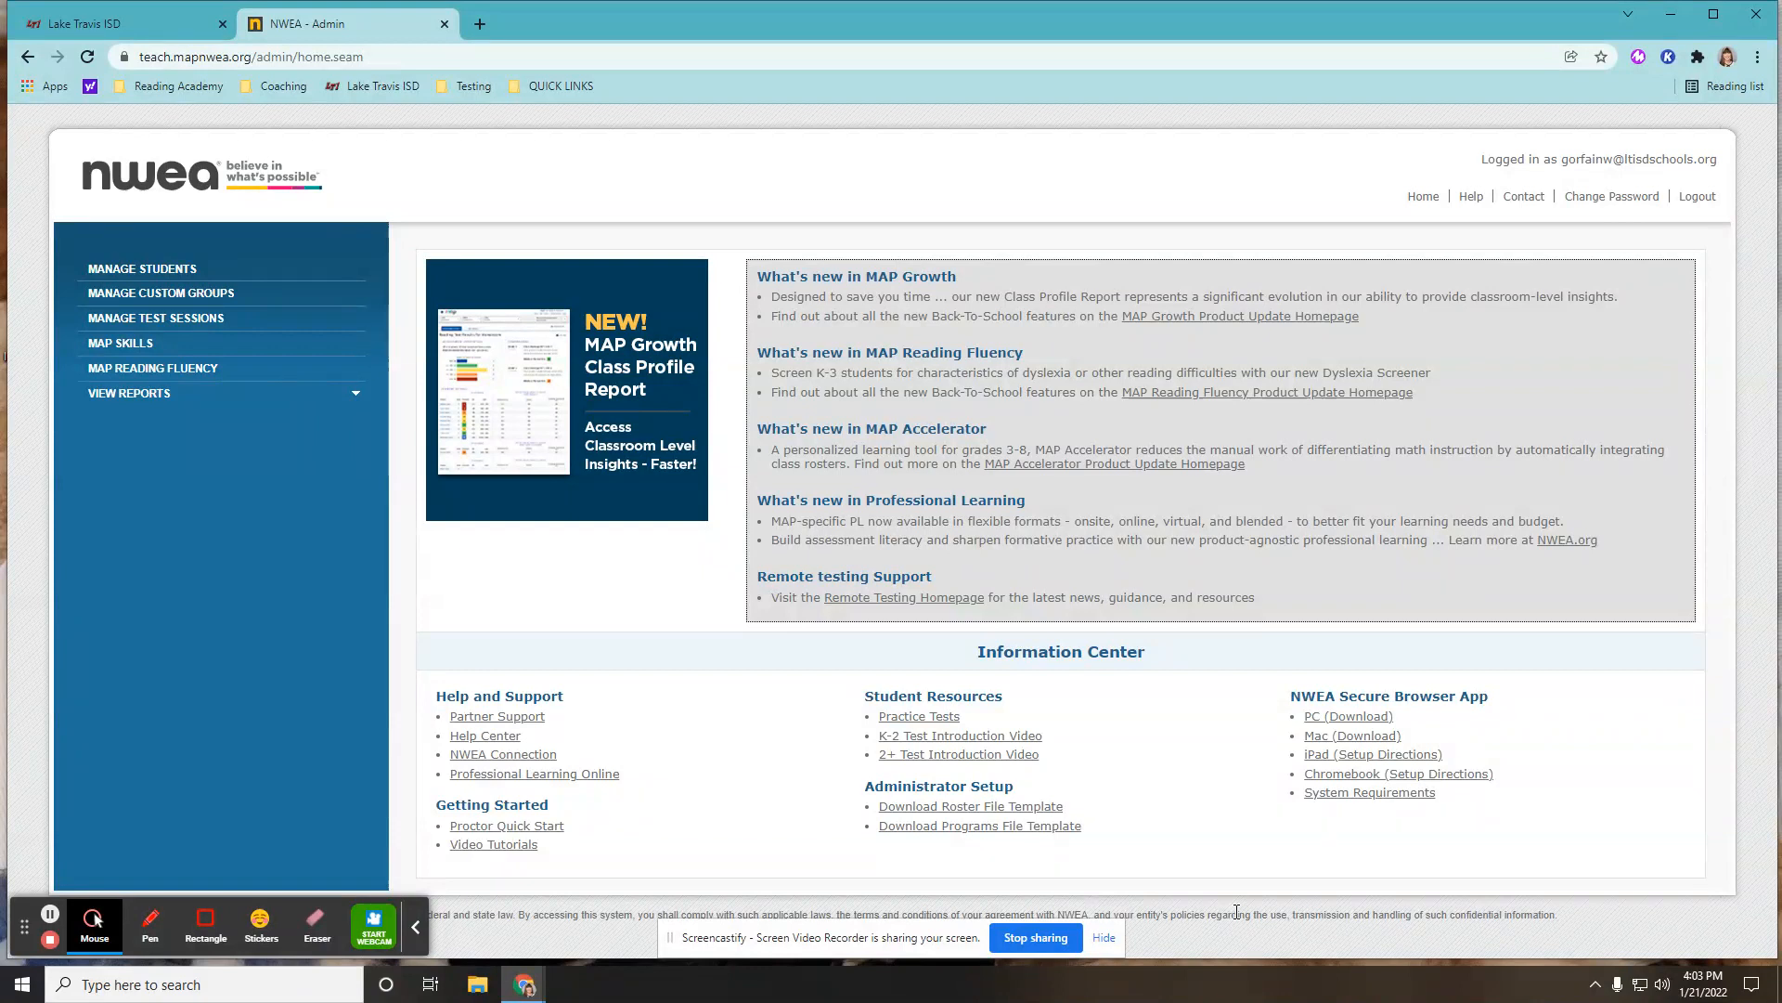
left_click(104, 394)
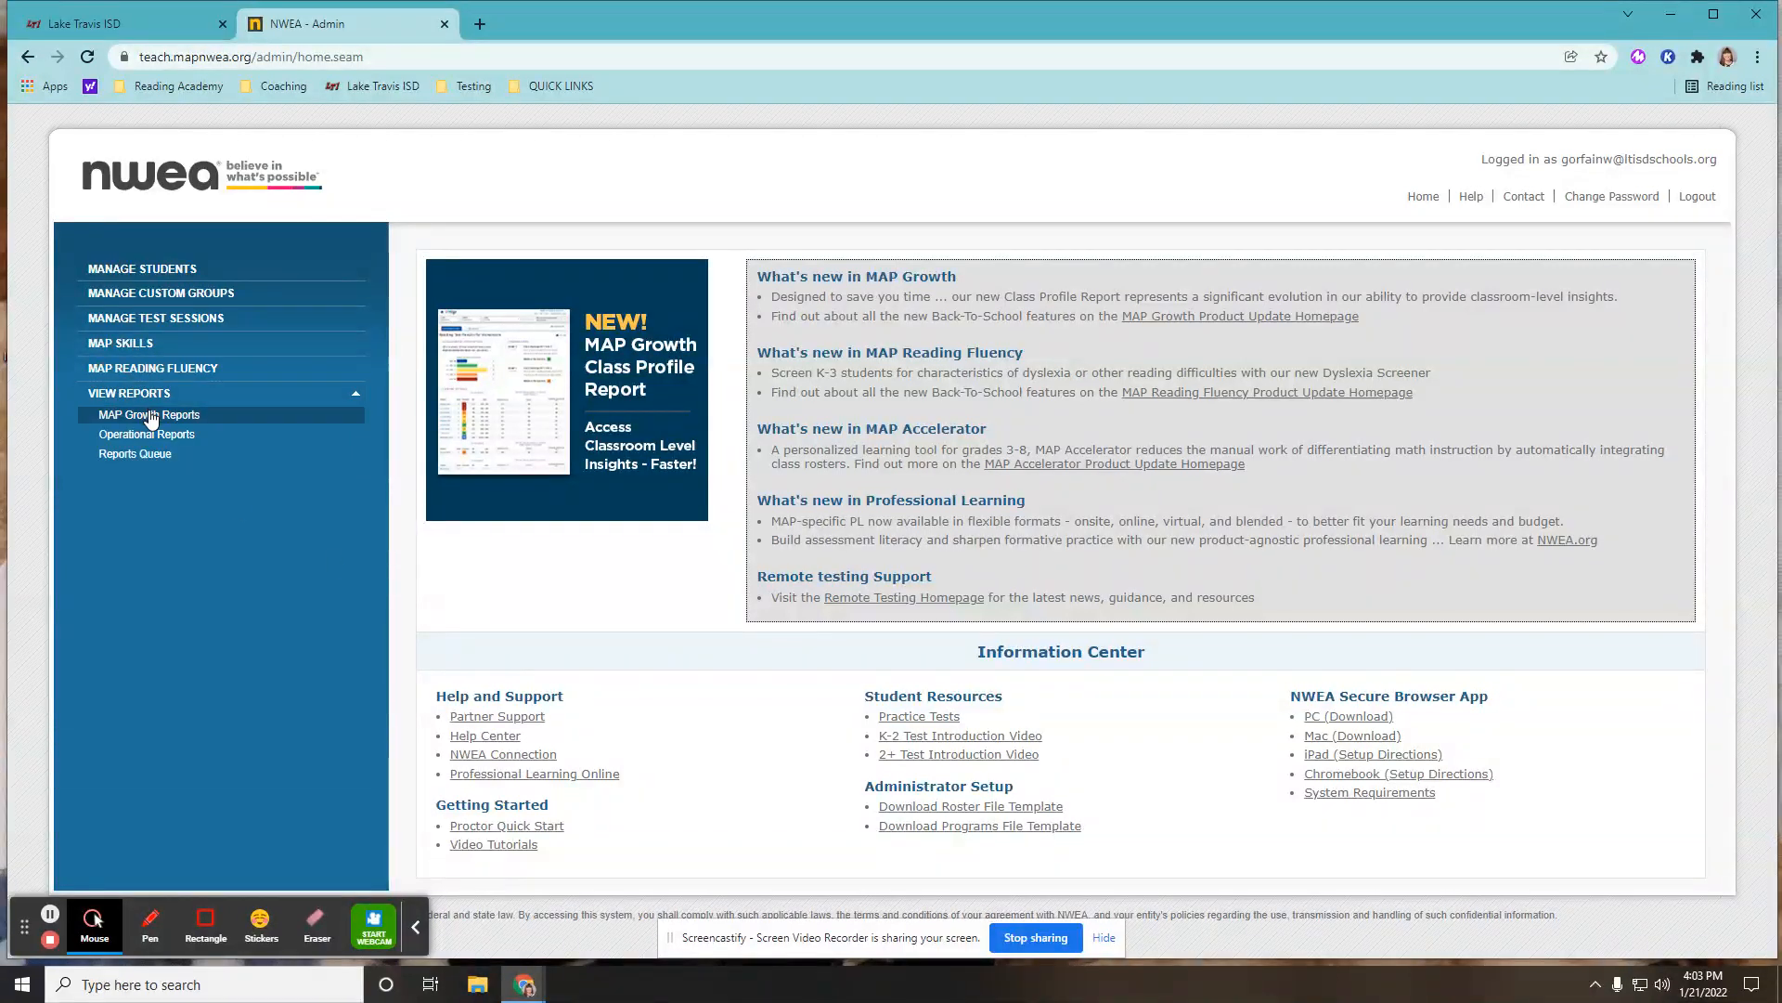
left_click(152, 415)
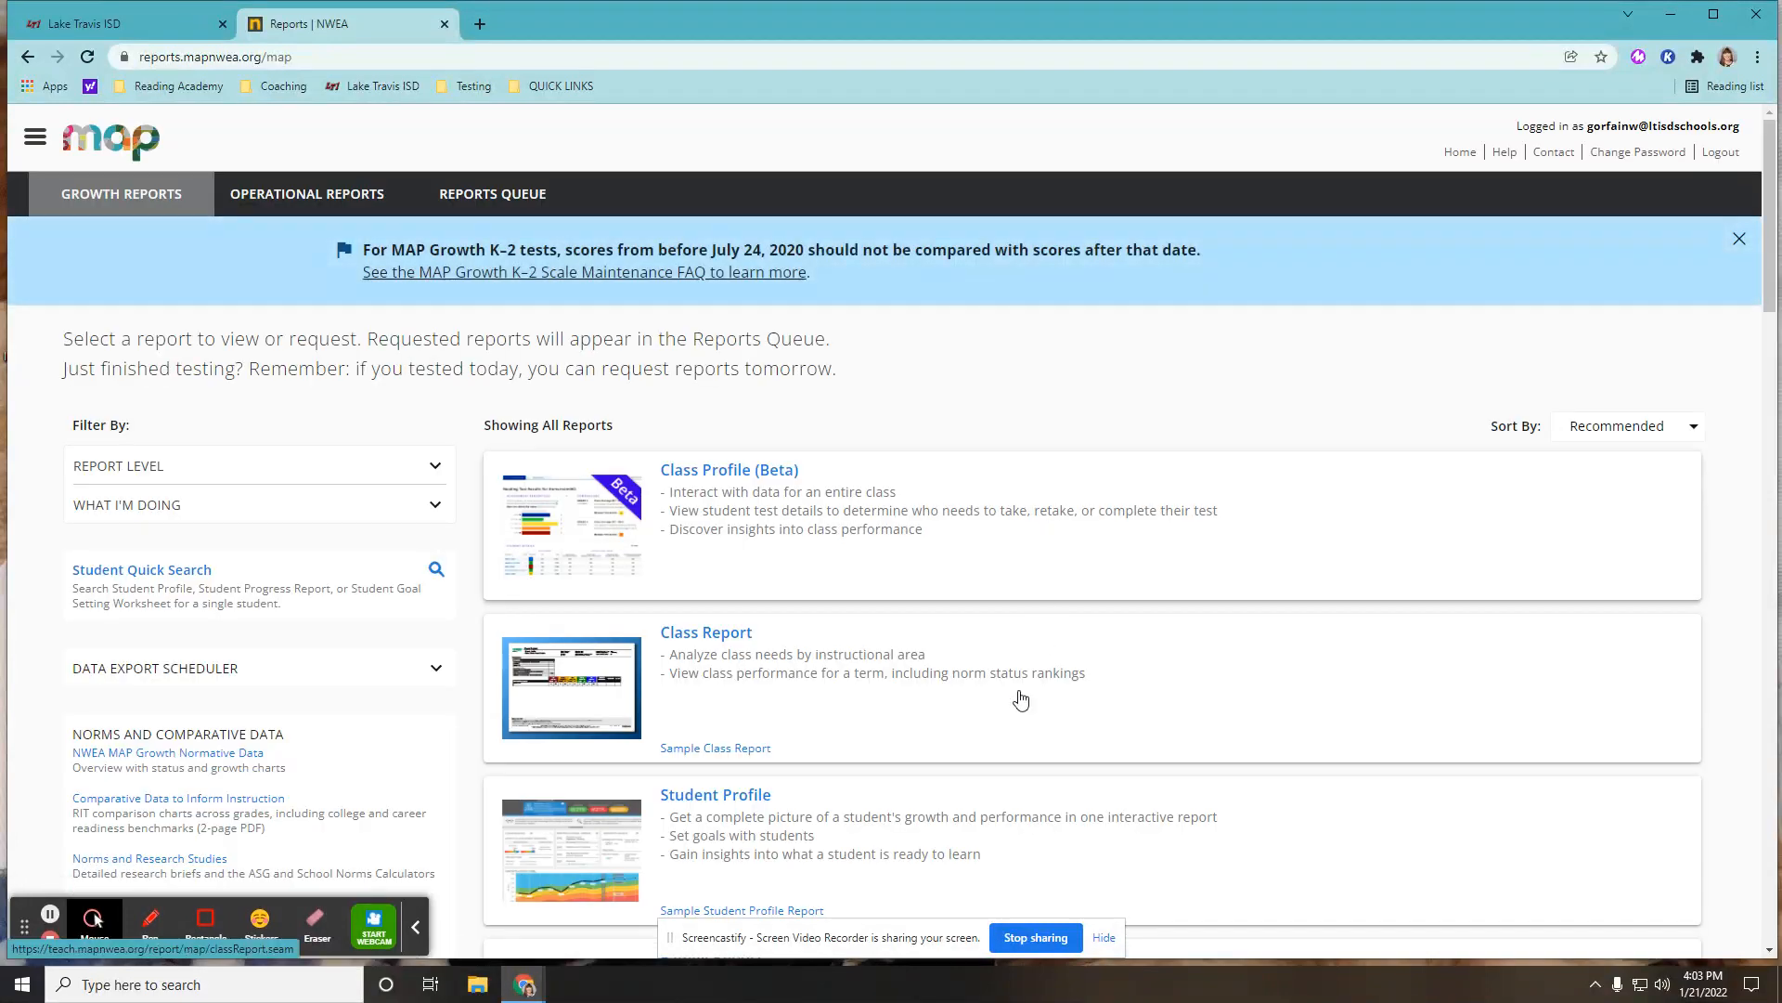
scroll(976, 776, "down", 1)
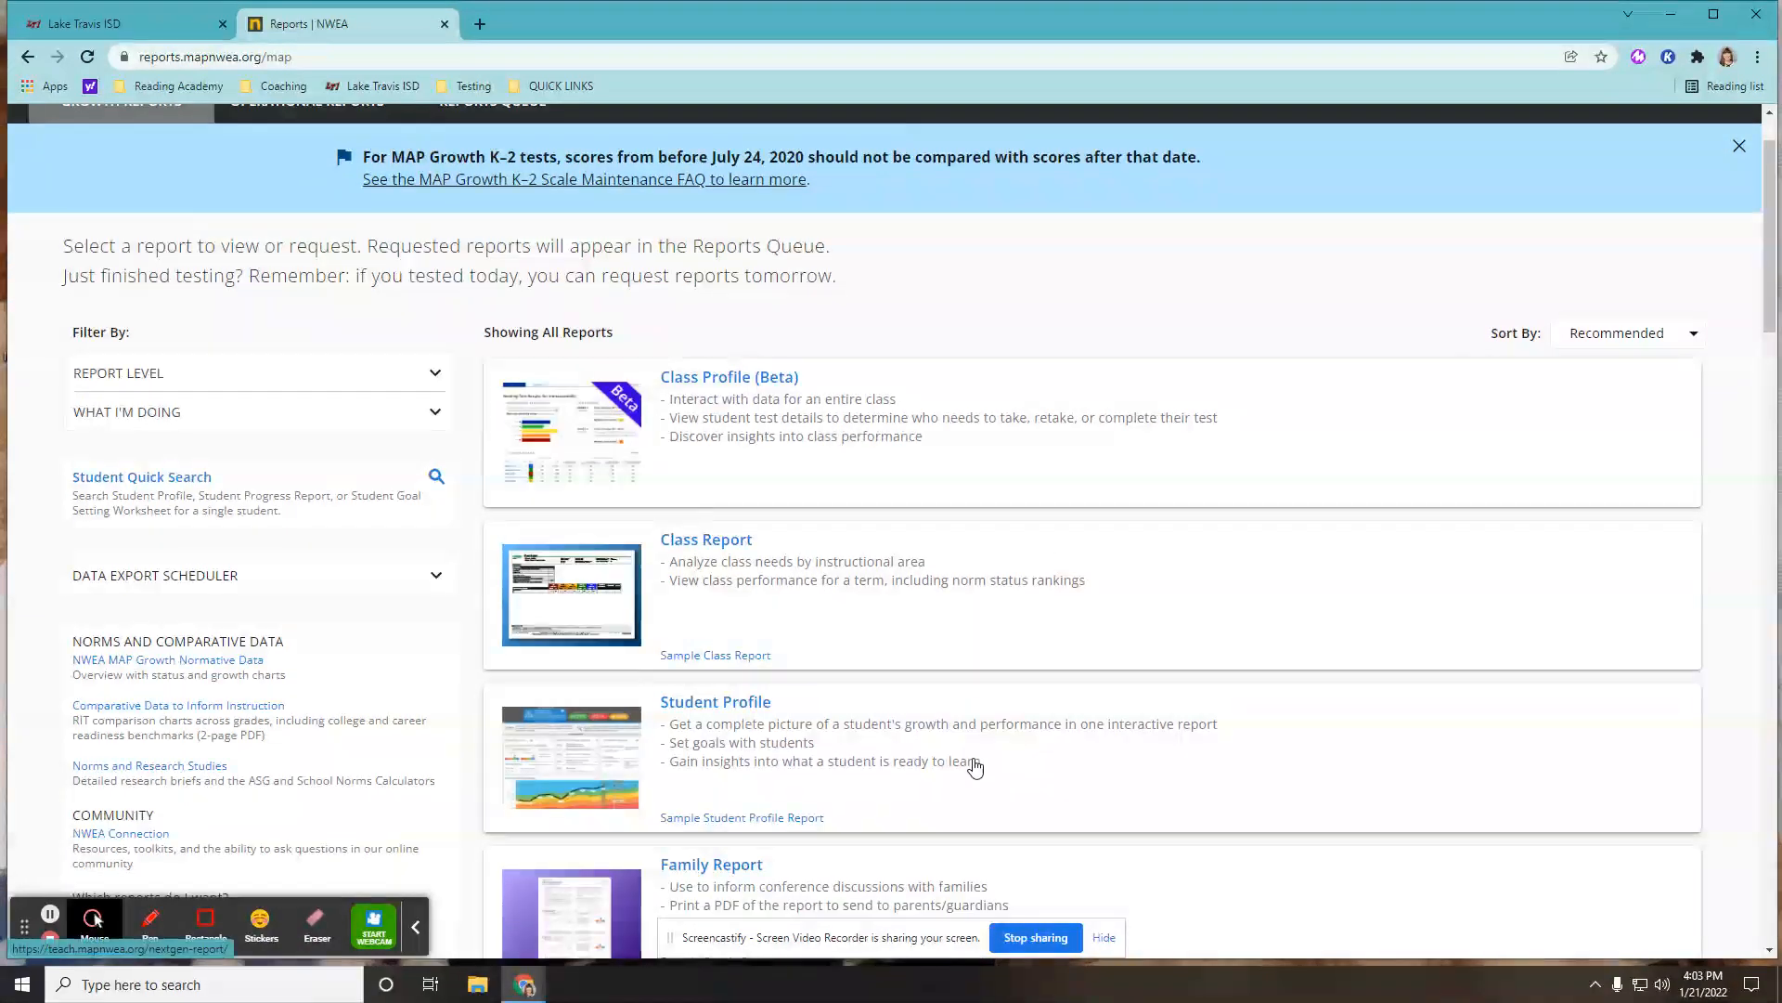
left_click(697, 703)
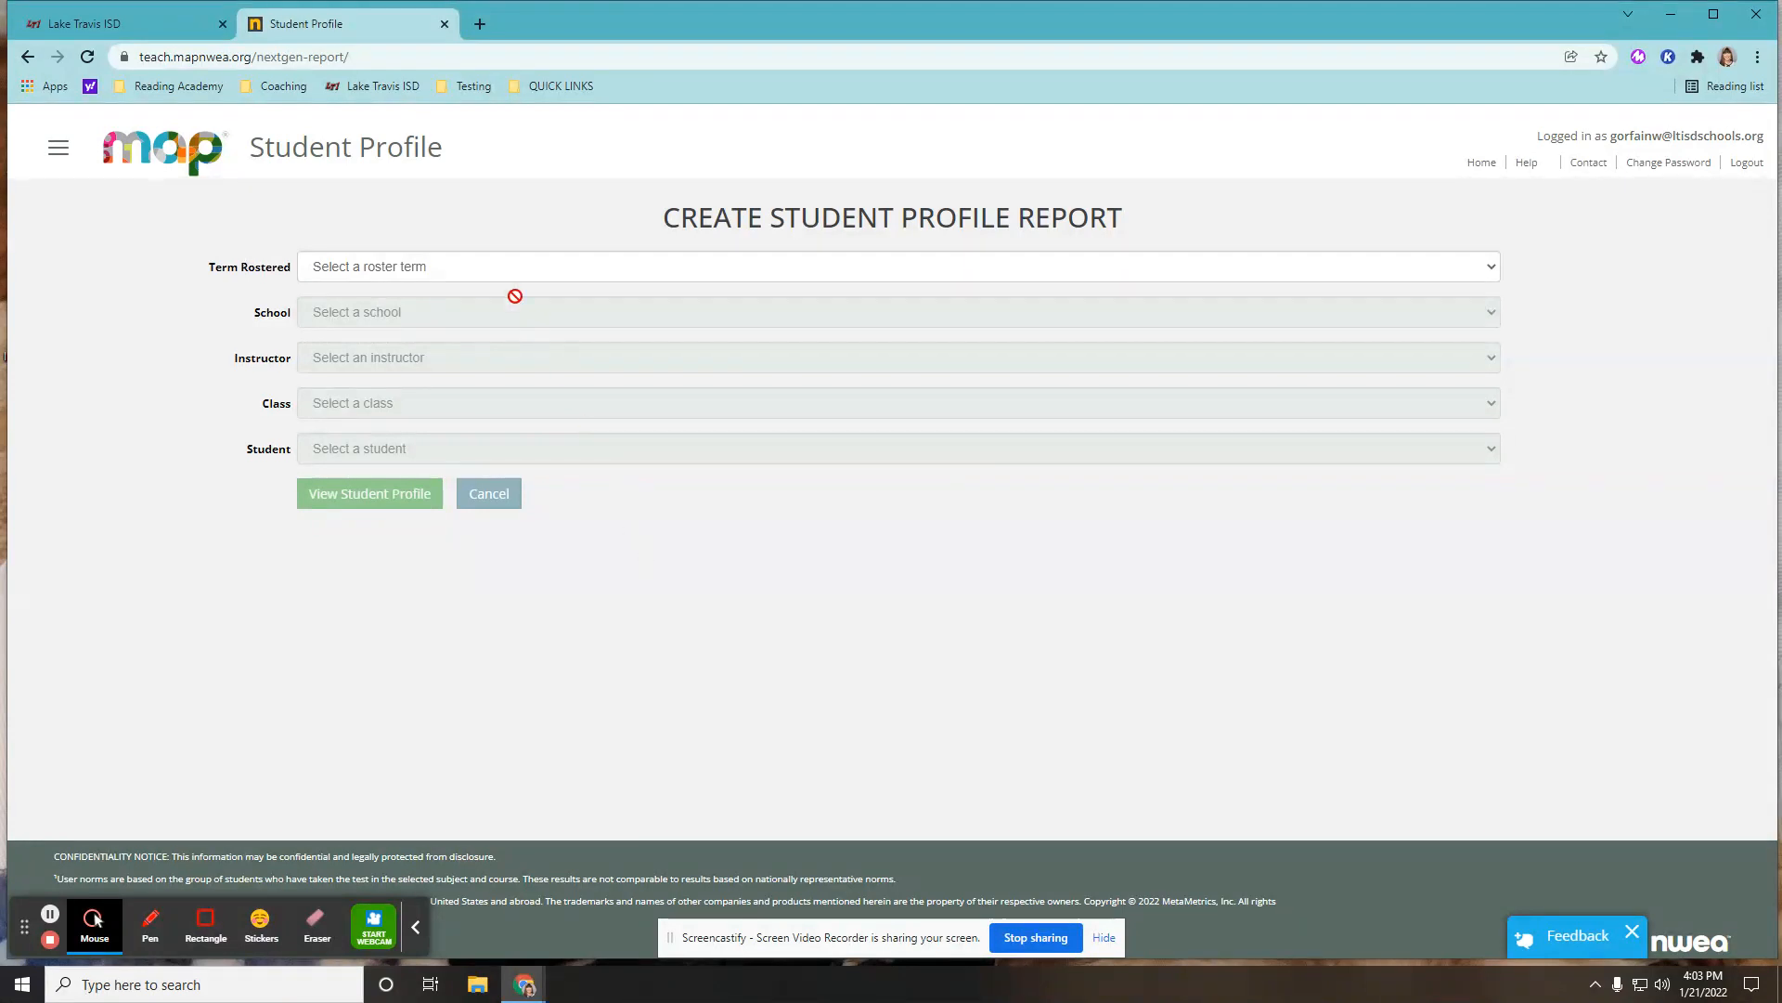
Set the student profile report's roster term to Winter 2021-2022 and the school to Bee Cave Elementary.
left_click(444, 269)
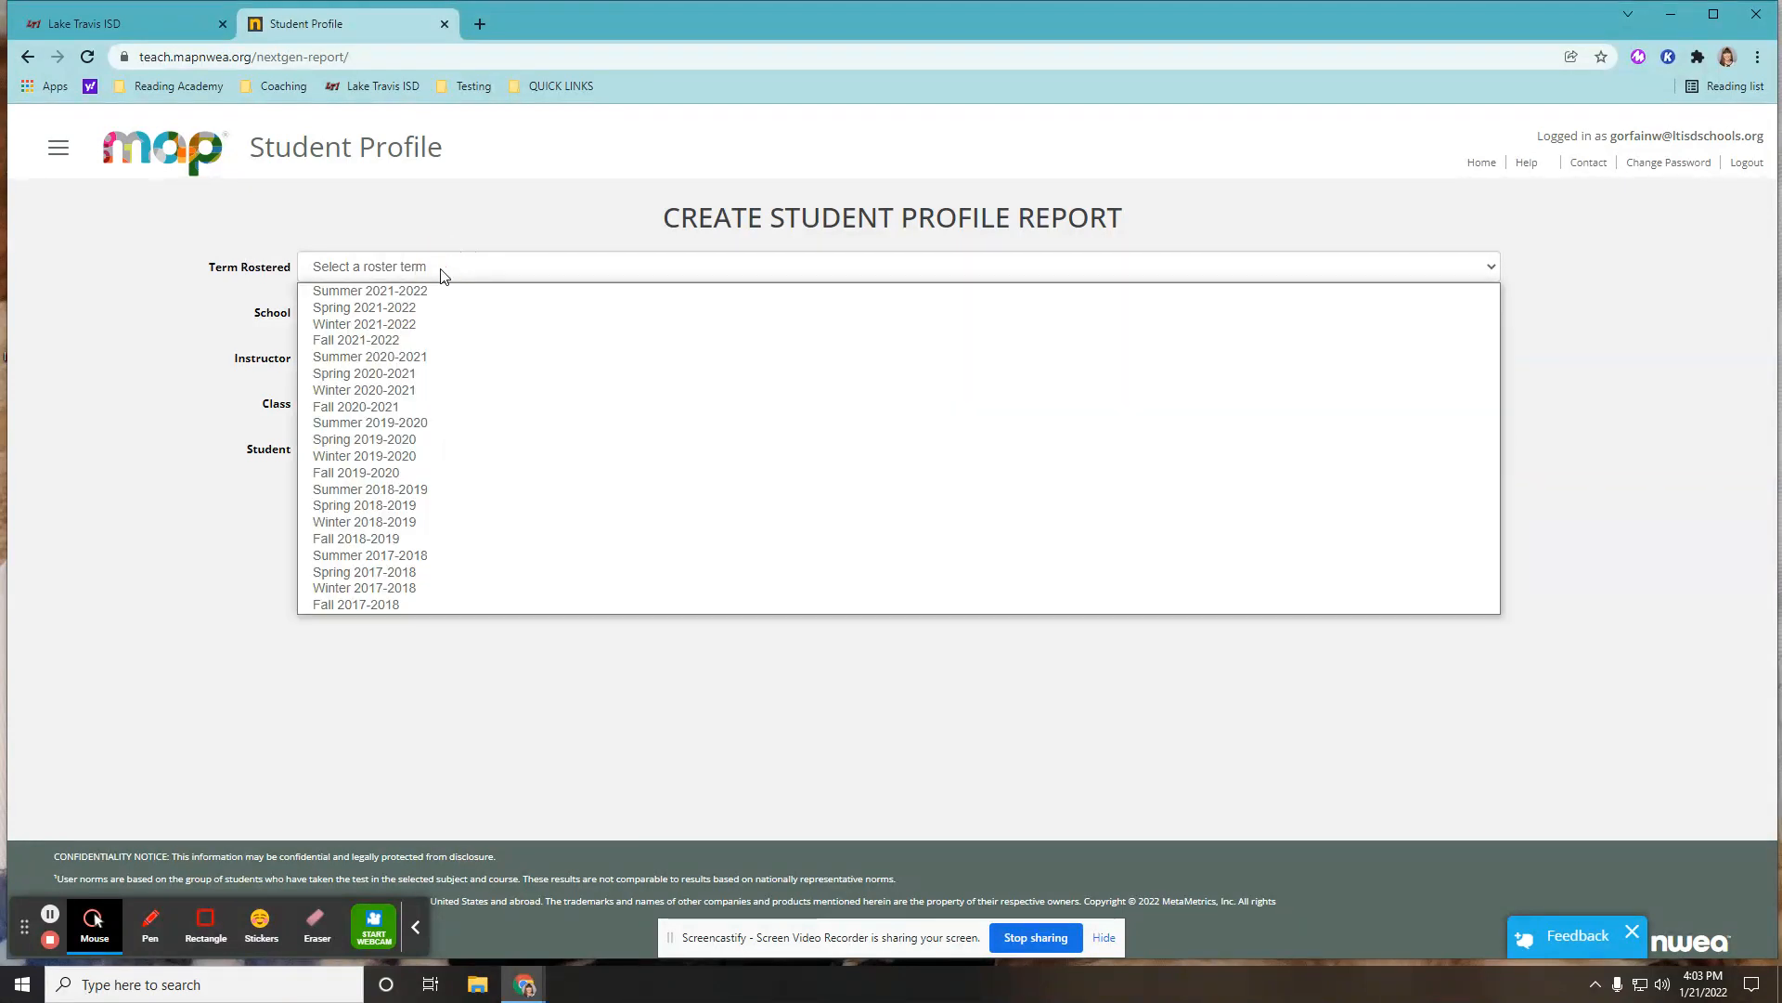
left_click(423, 327)
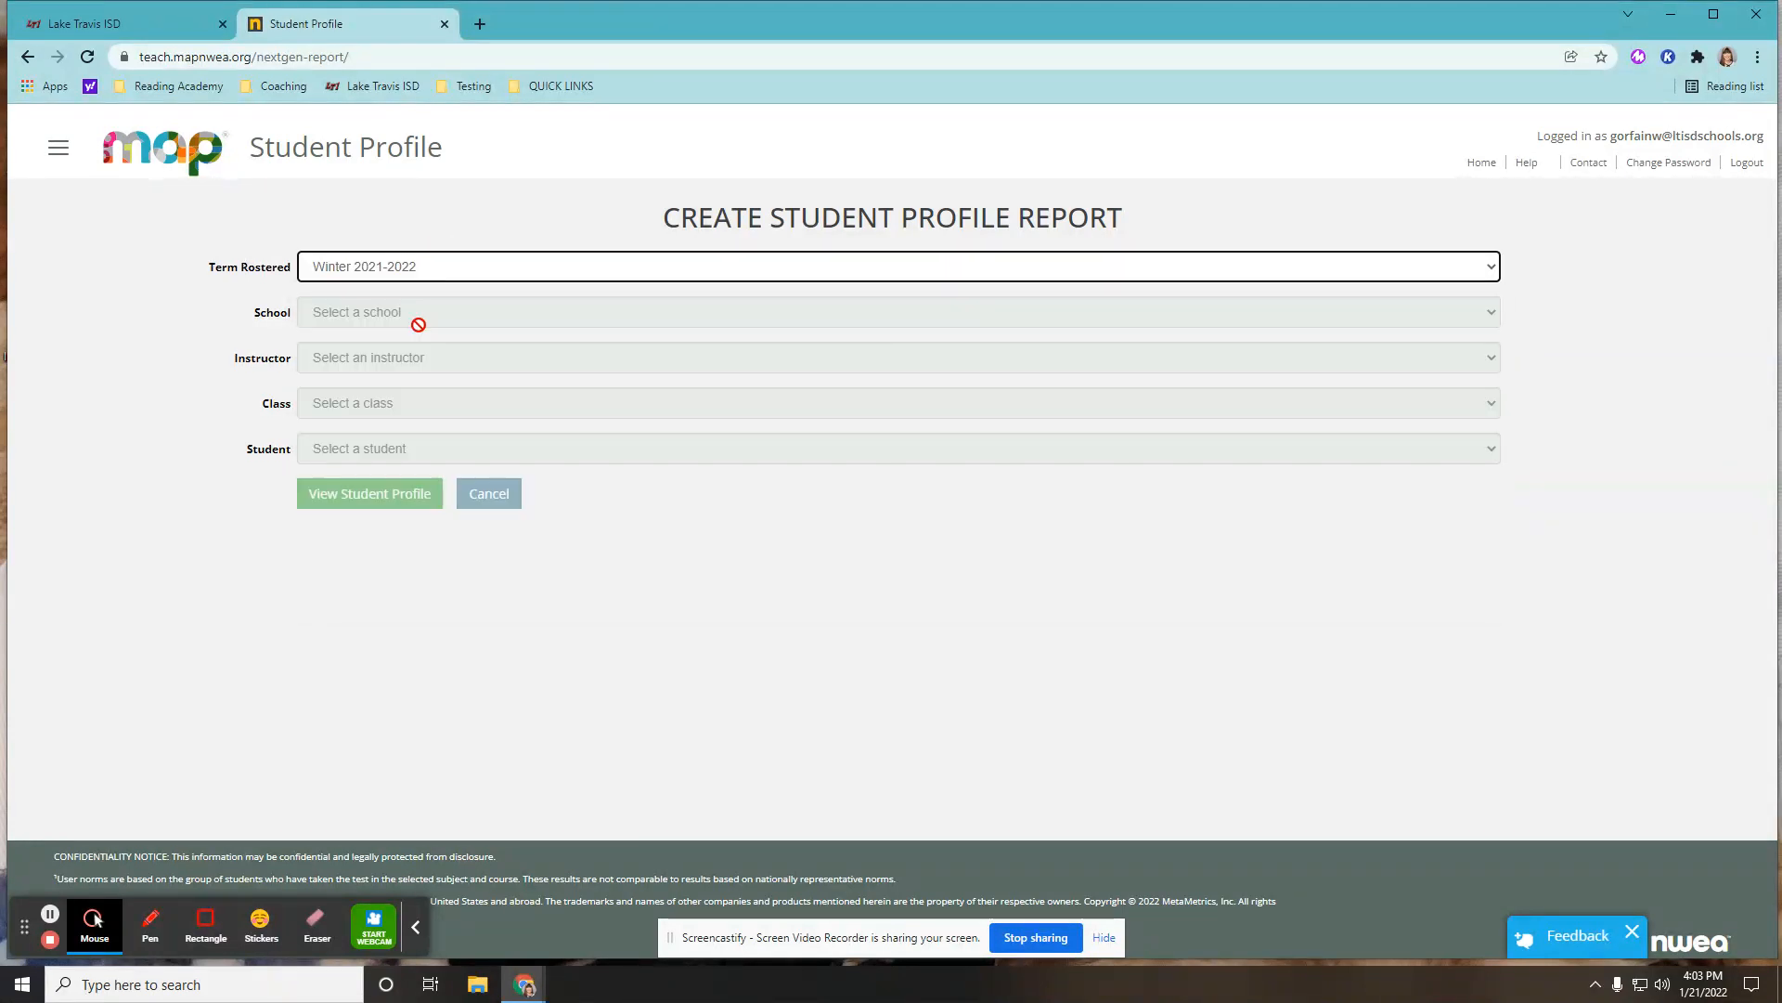
left_click(420, 316)
left_click(414, 340)
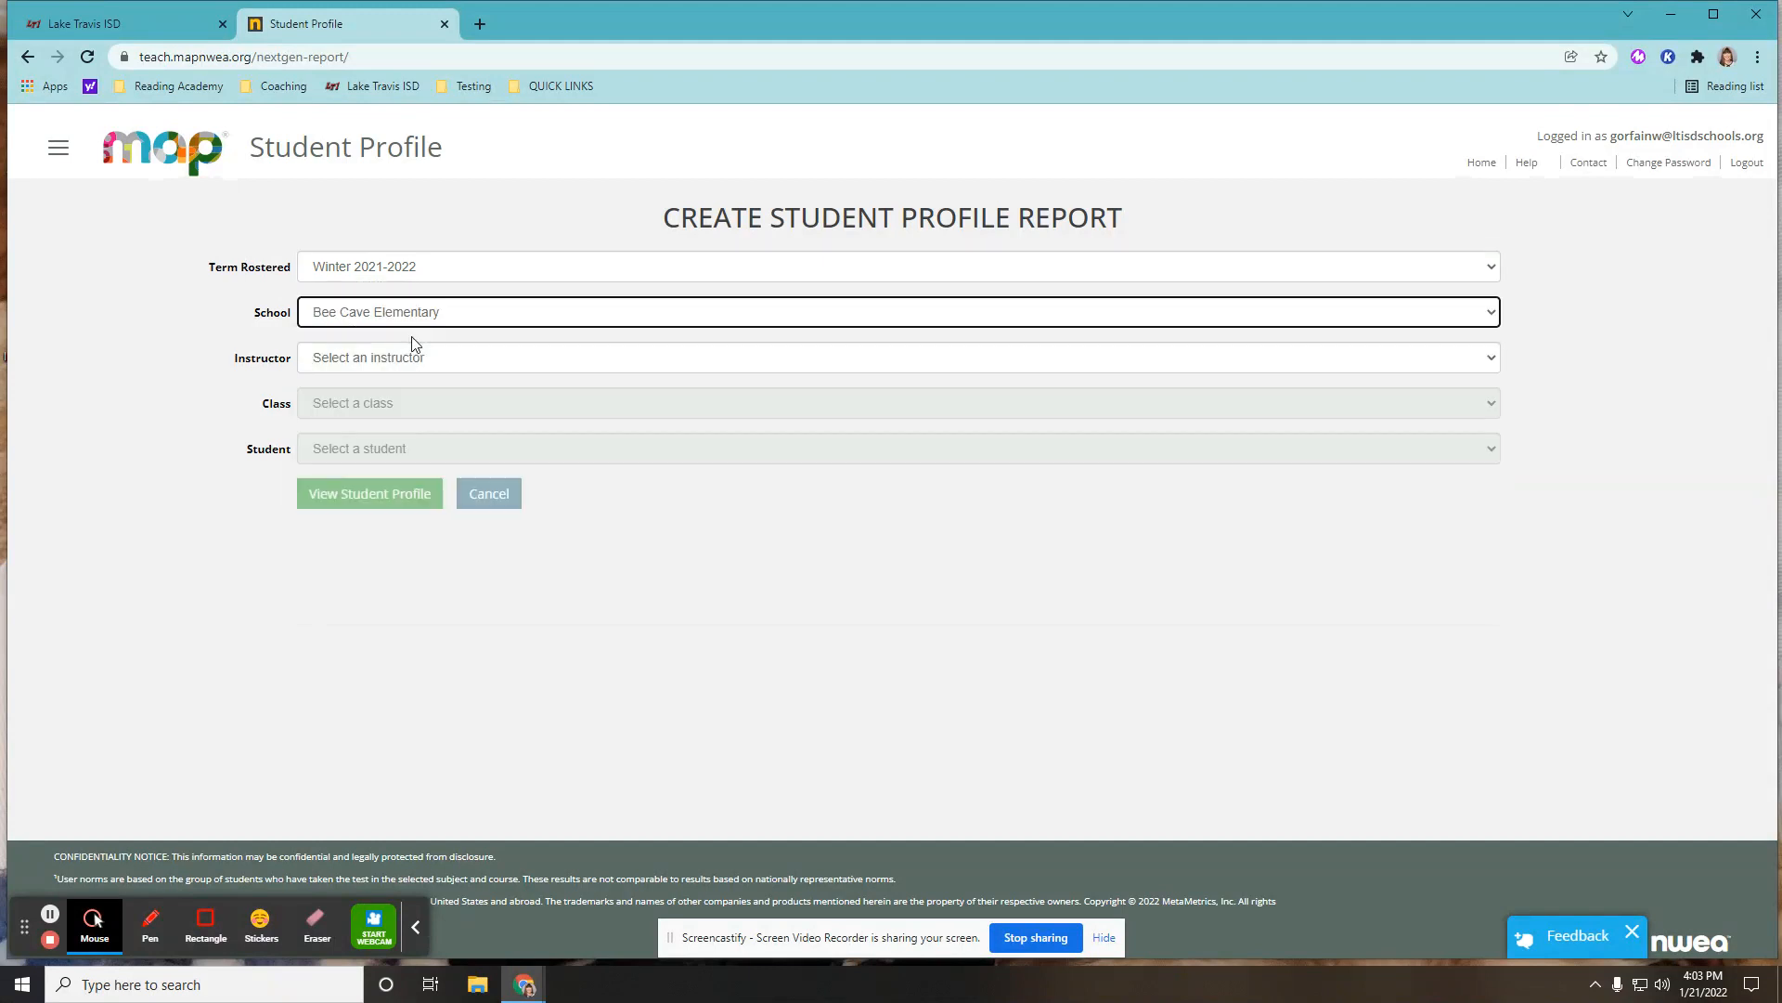
Choose the grade 5 reading instructor, class READING 5 7350 / 03 and the first listed student, and generate the student profile.
left_click(414, 358)
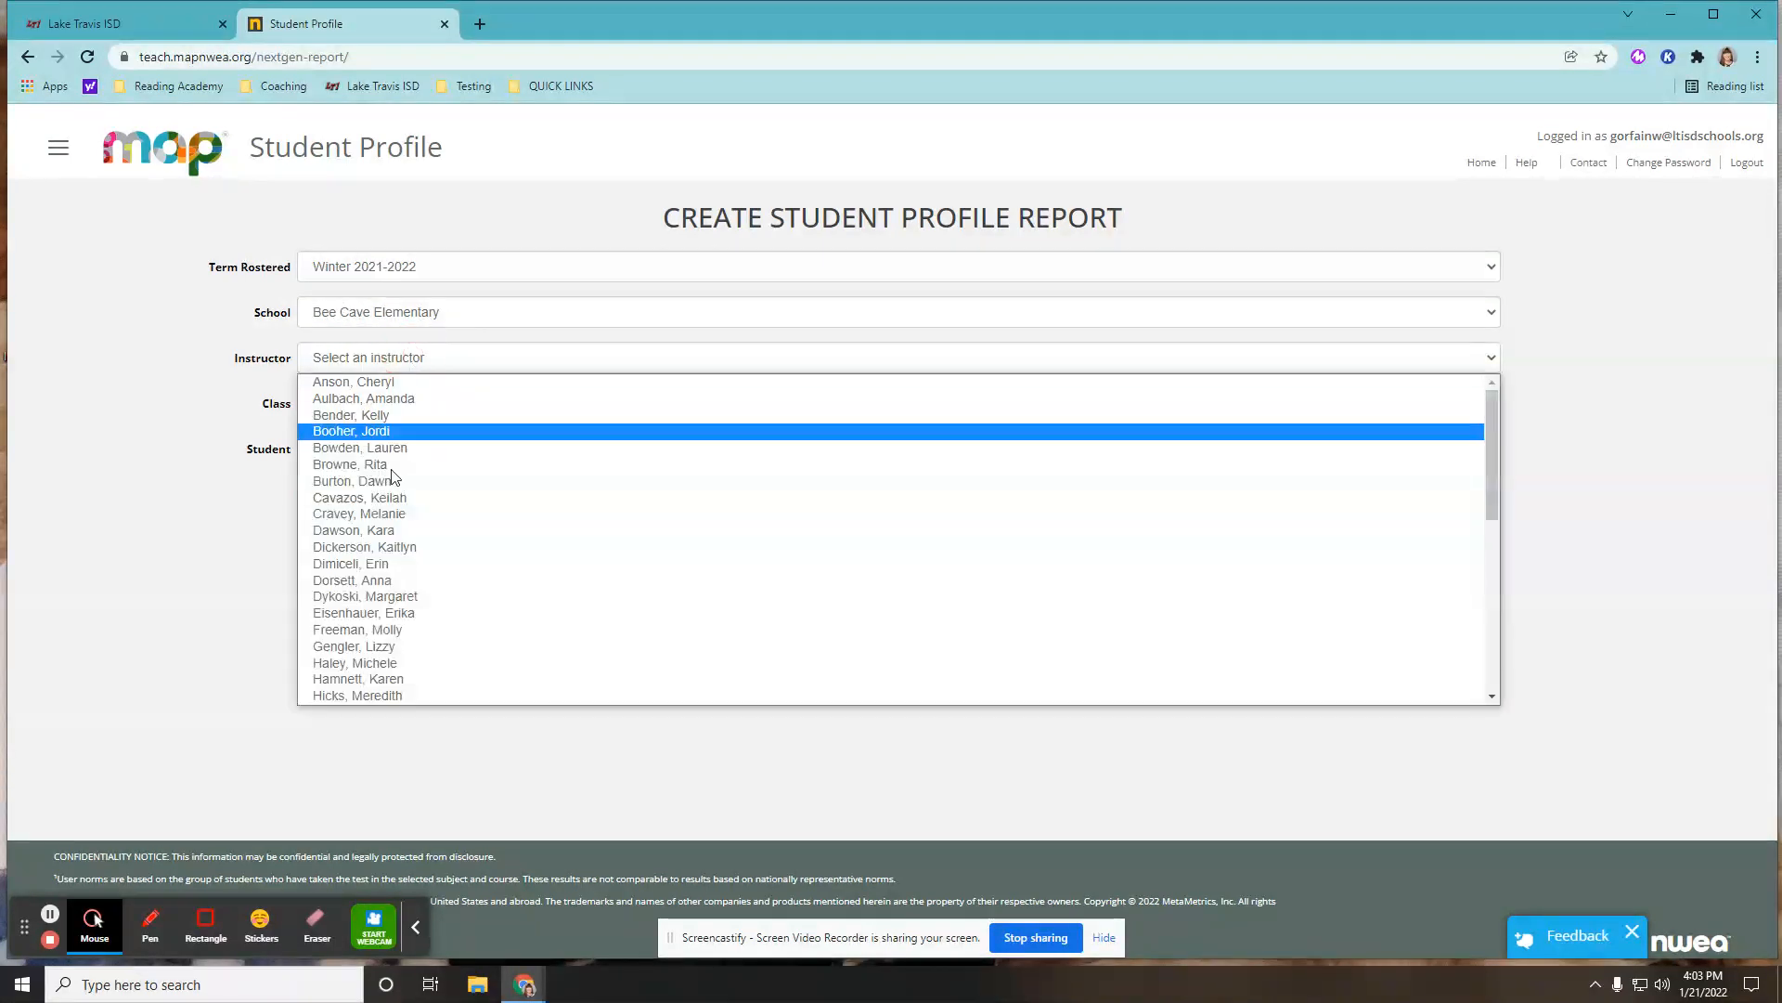
left_click(388, 647)
left_click(397, 414)
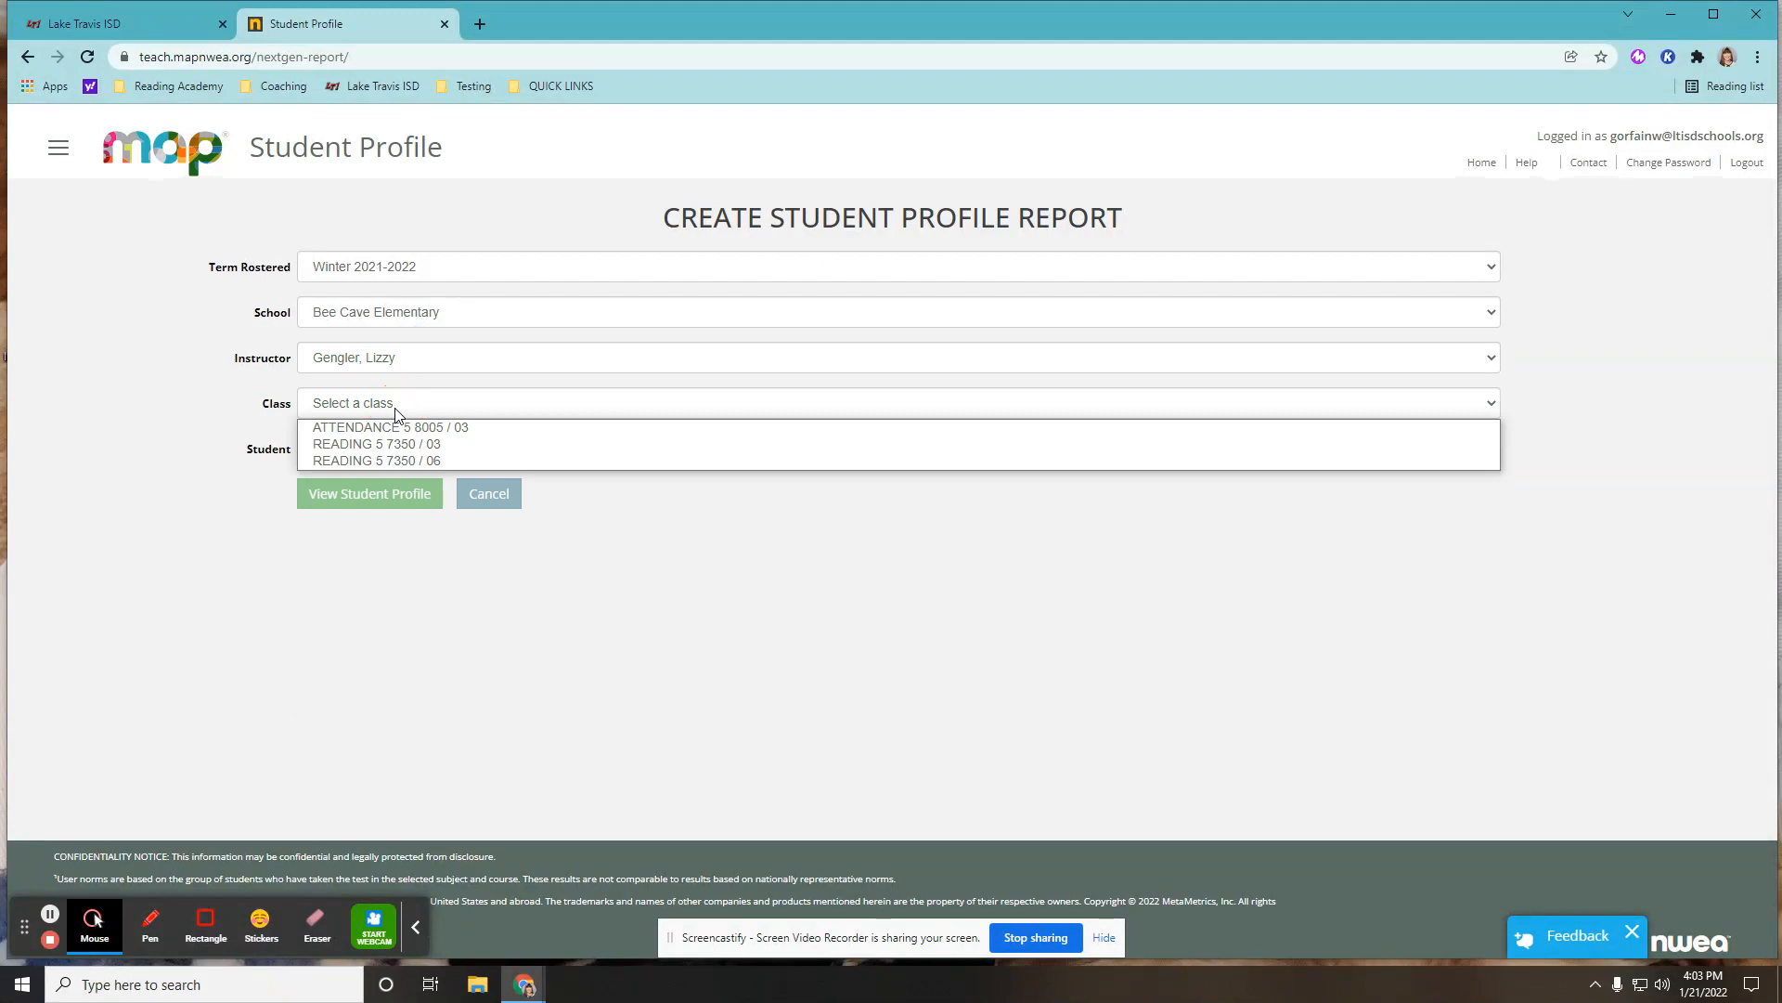
left_click(394, 443)
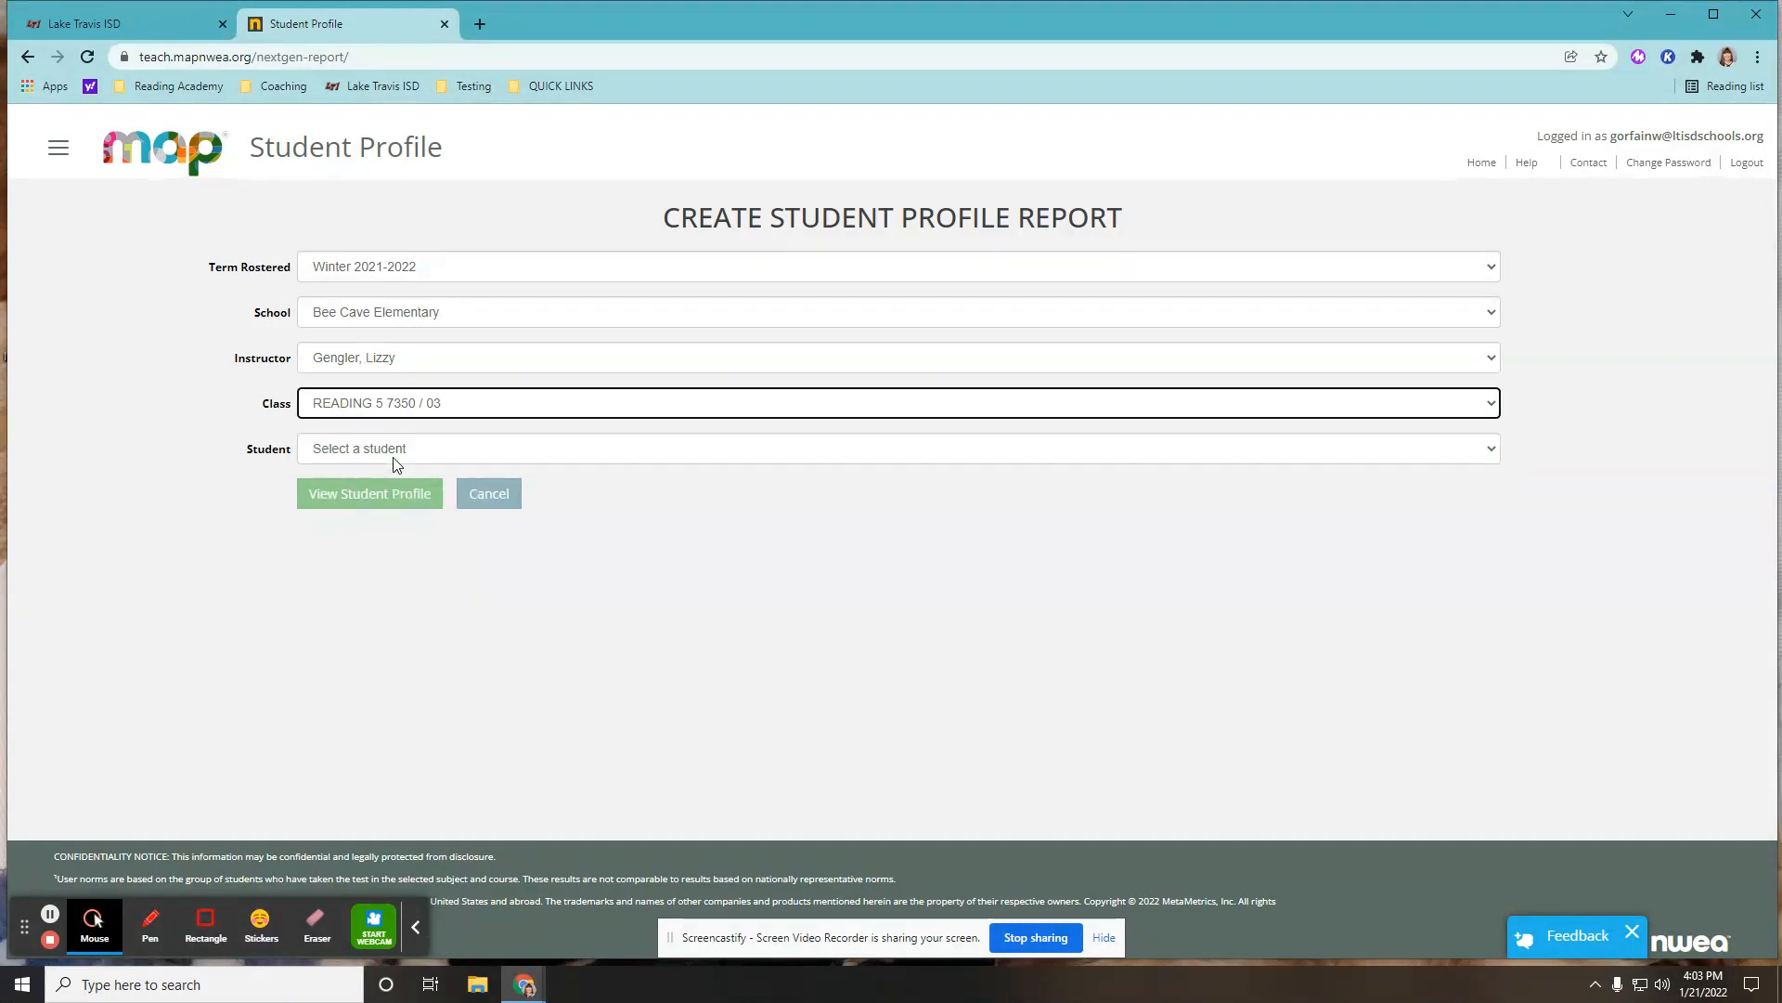
left_click(394, 455)
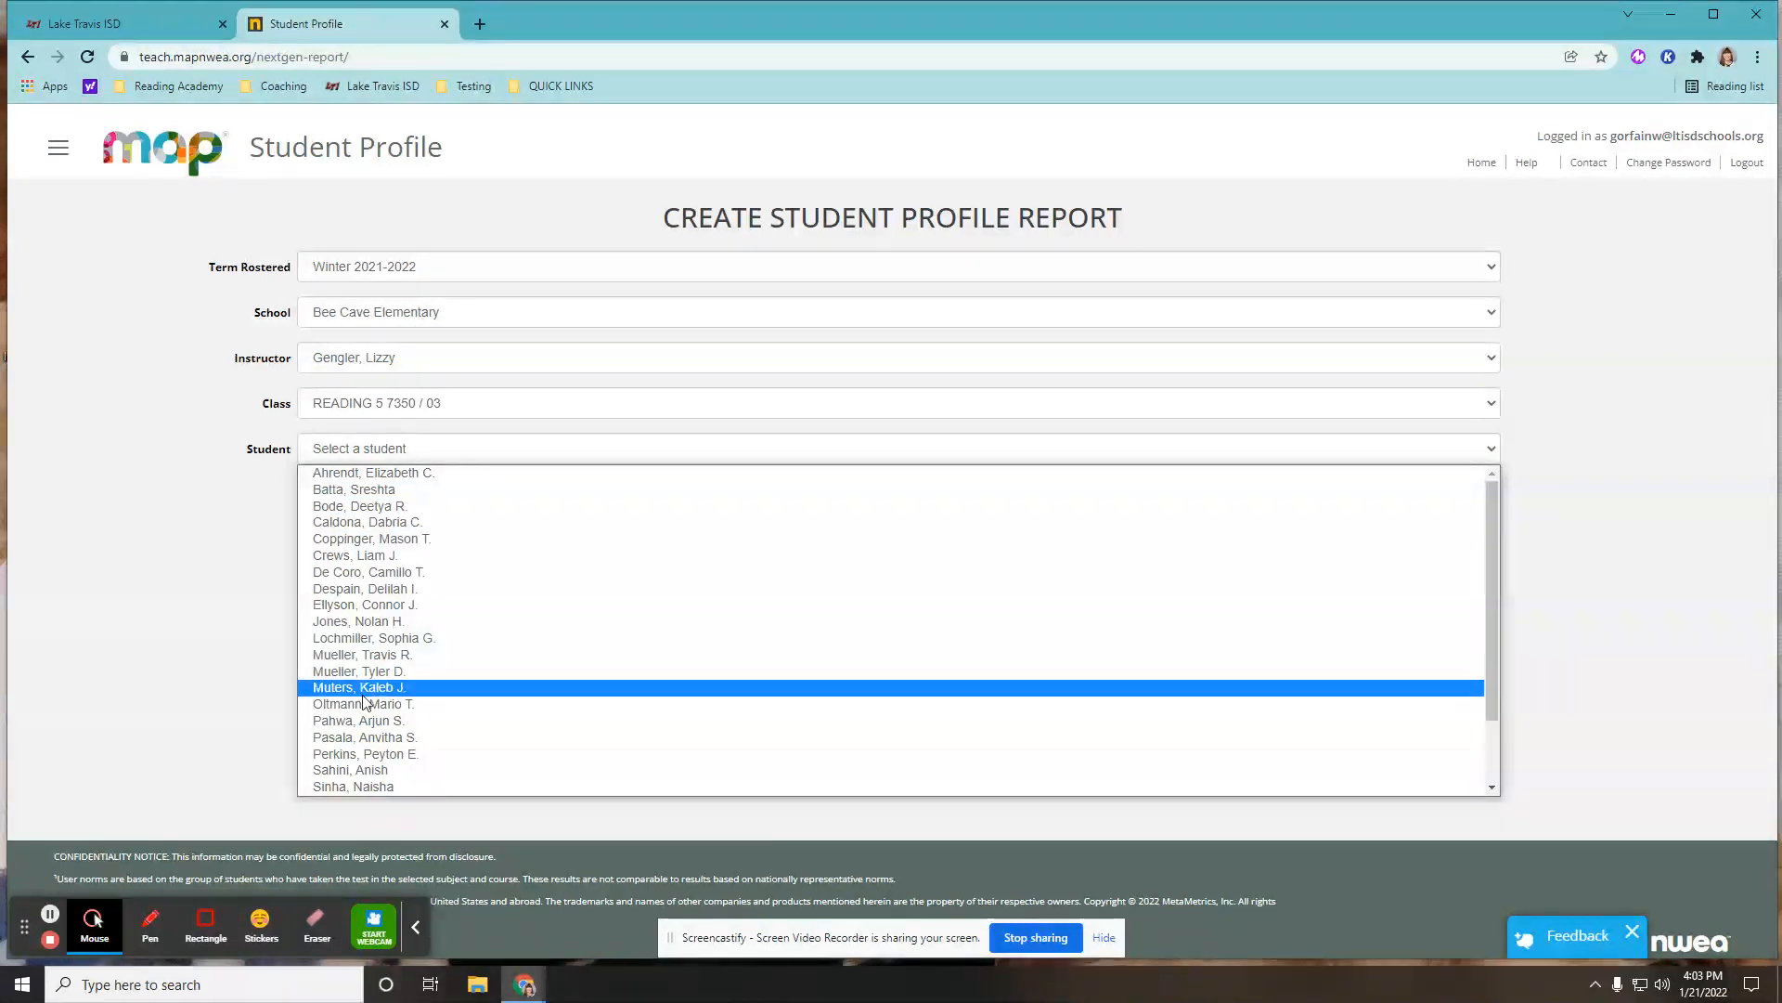
left_click(377, 472)
left_click(399, 499)
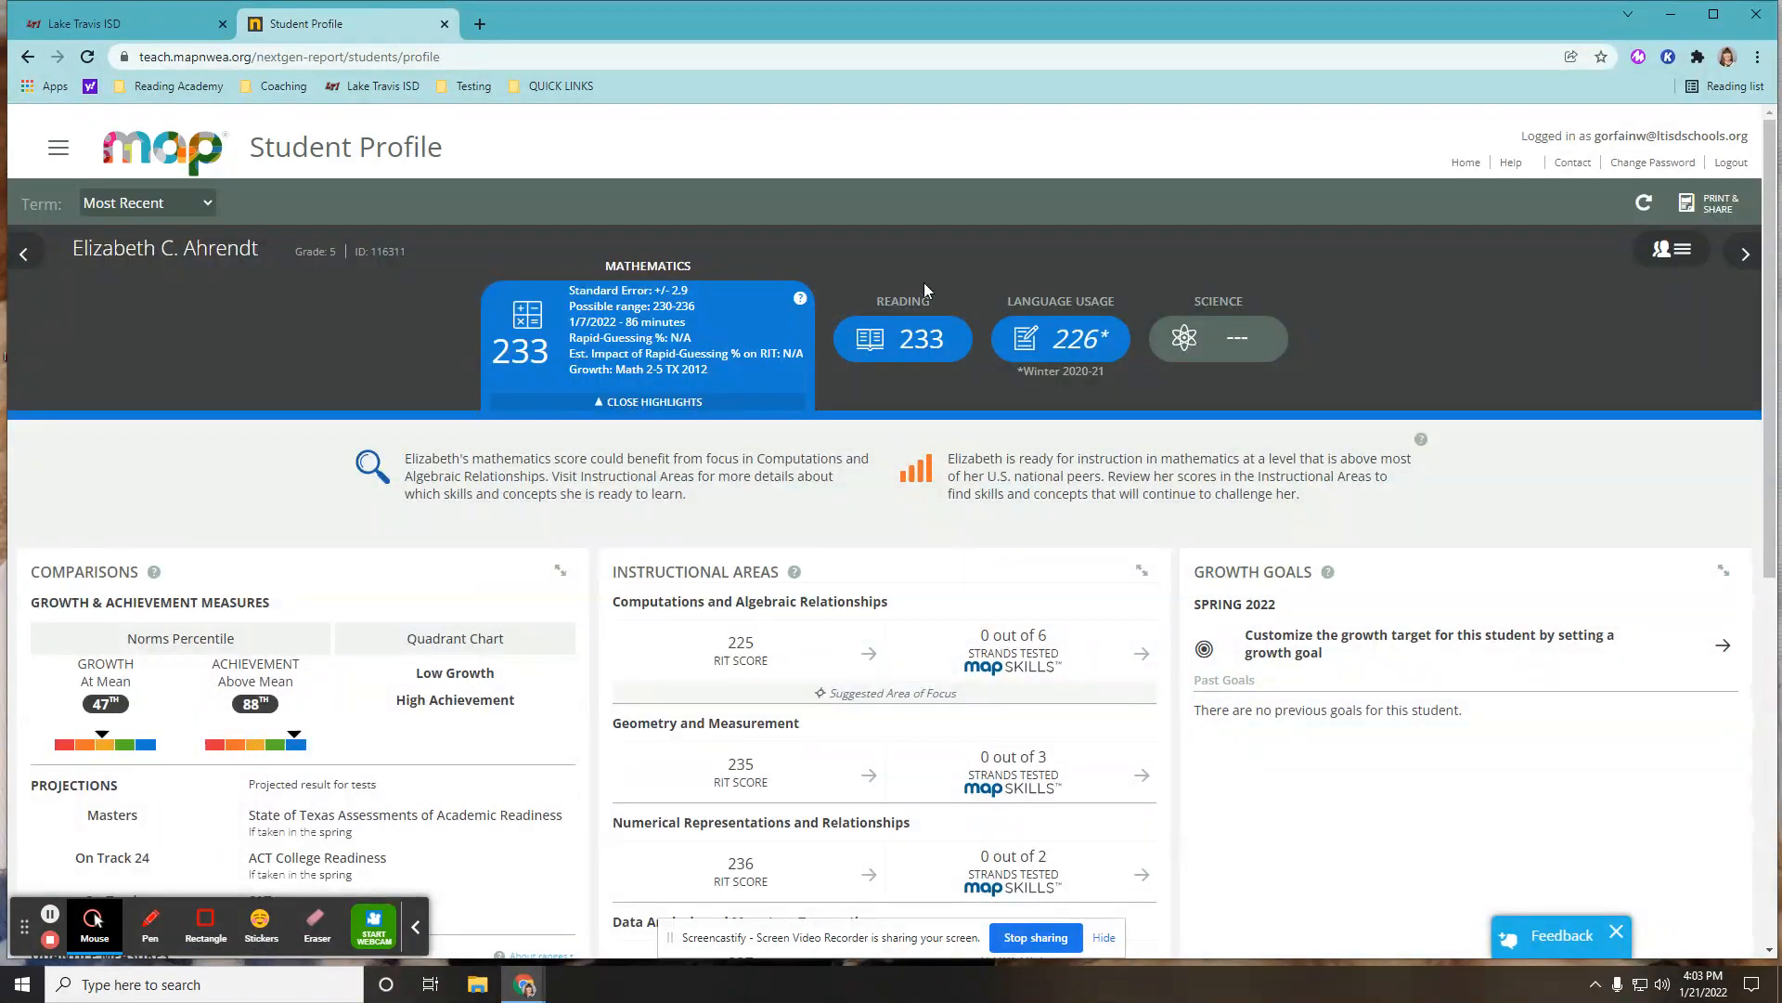
Examine the student's reading results, including the comparisons, projections, Lexile range and Growth Over Time chart.
left_click(877, 358)
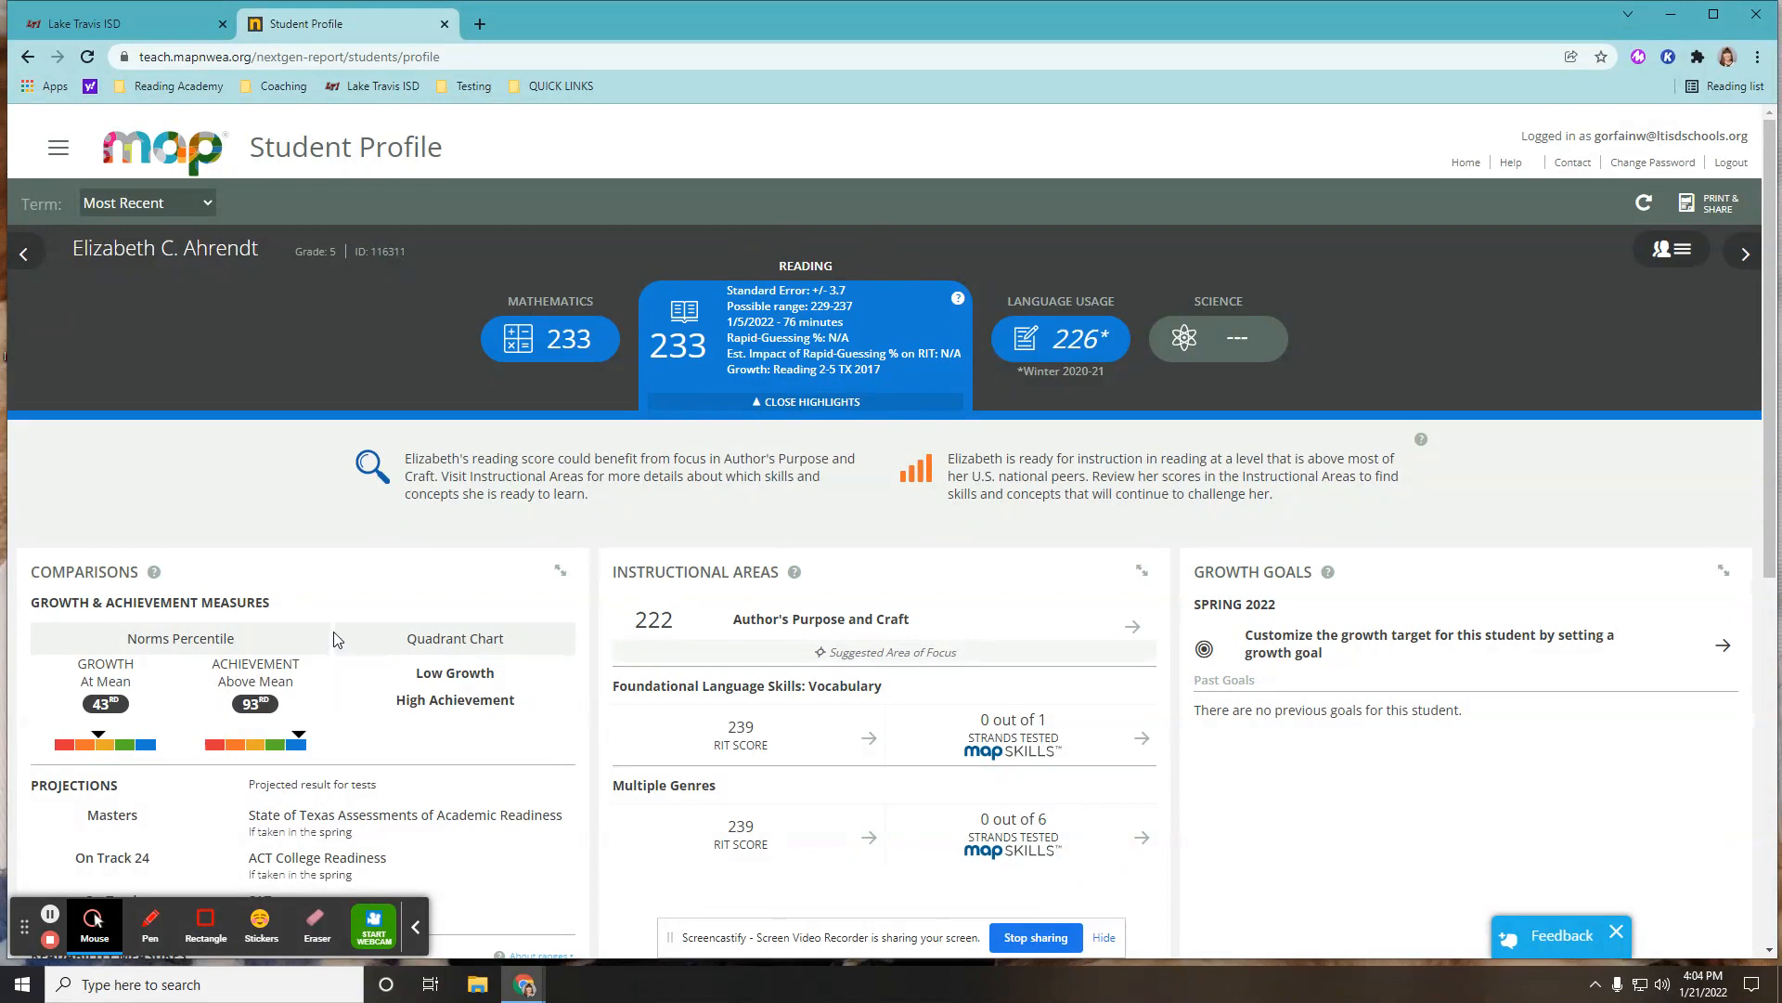
scroll(337, 639, "down", 2)
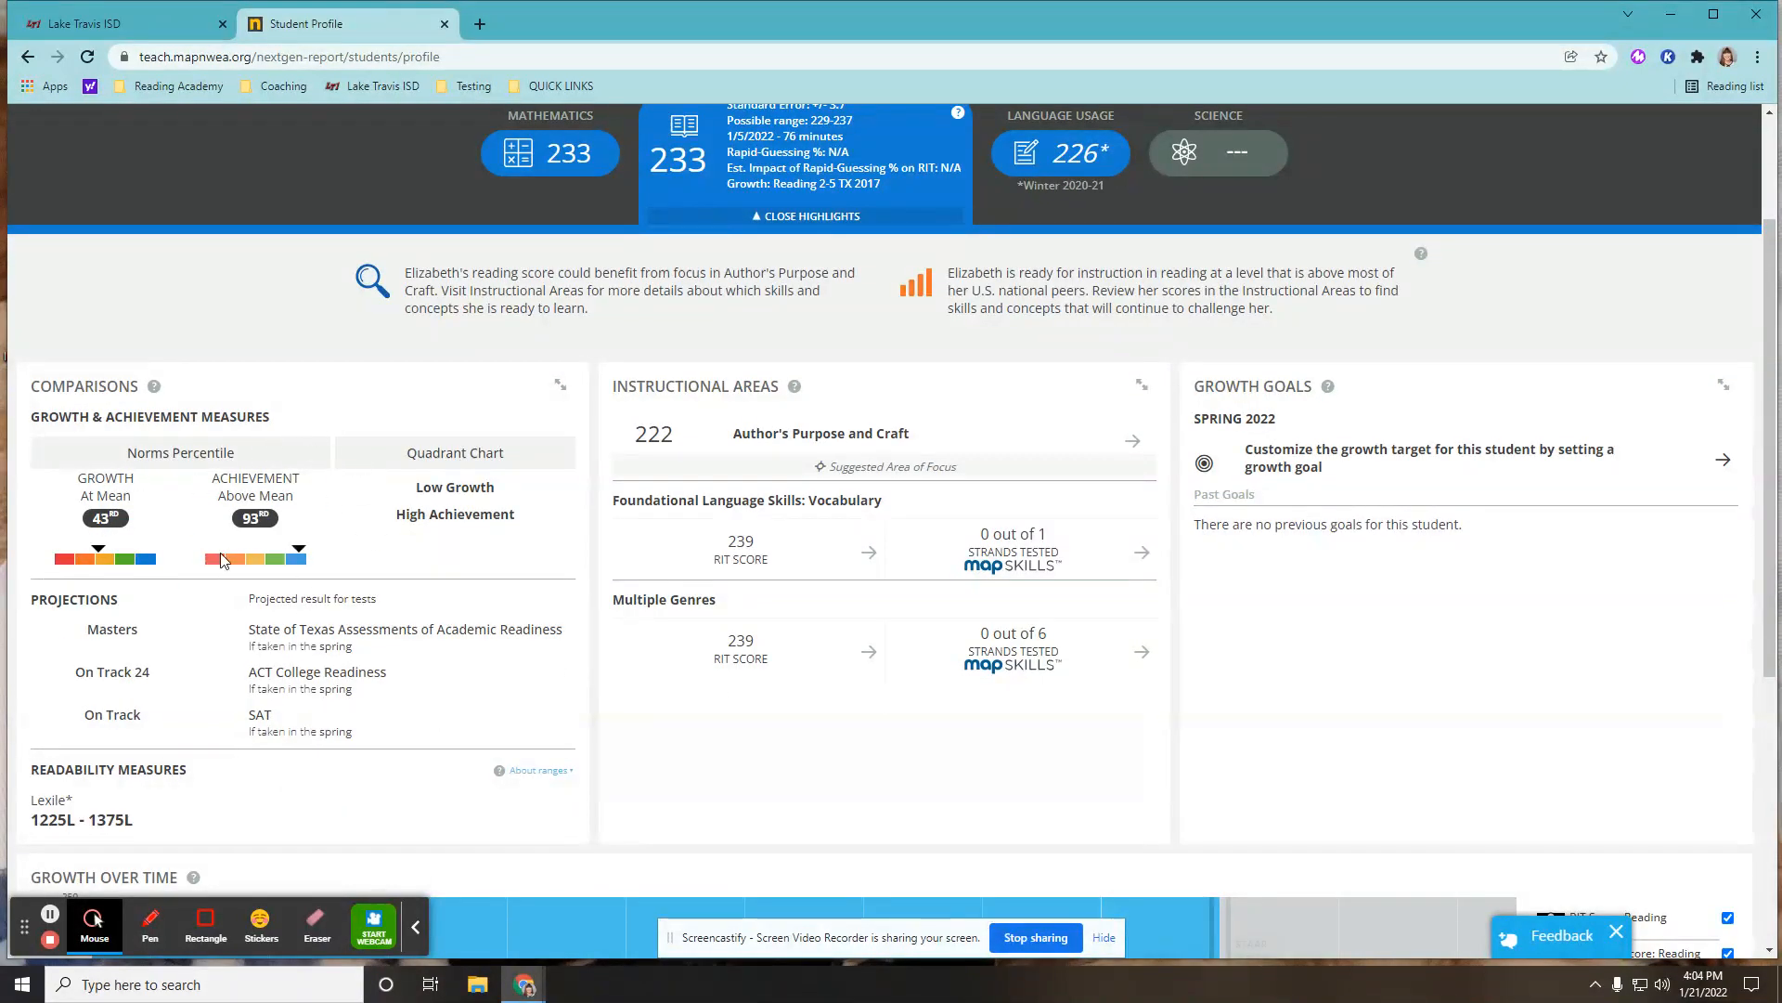
scroll(956, 612, "down", 5)
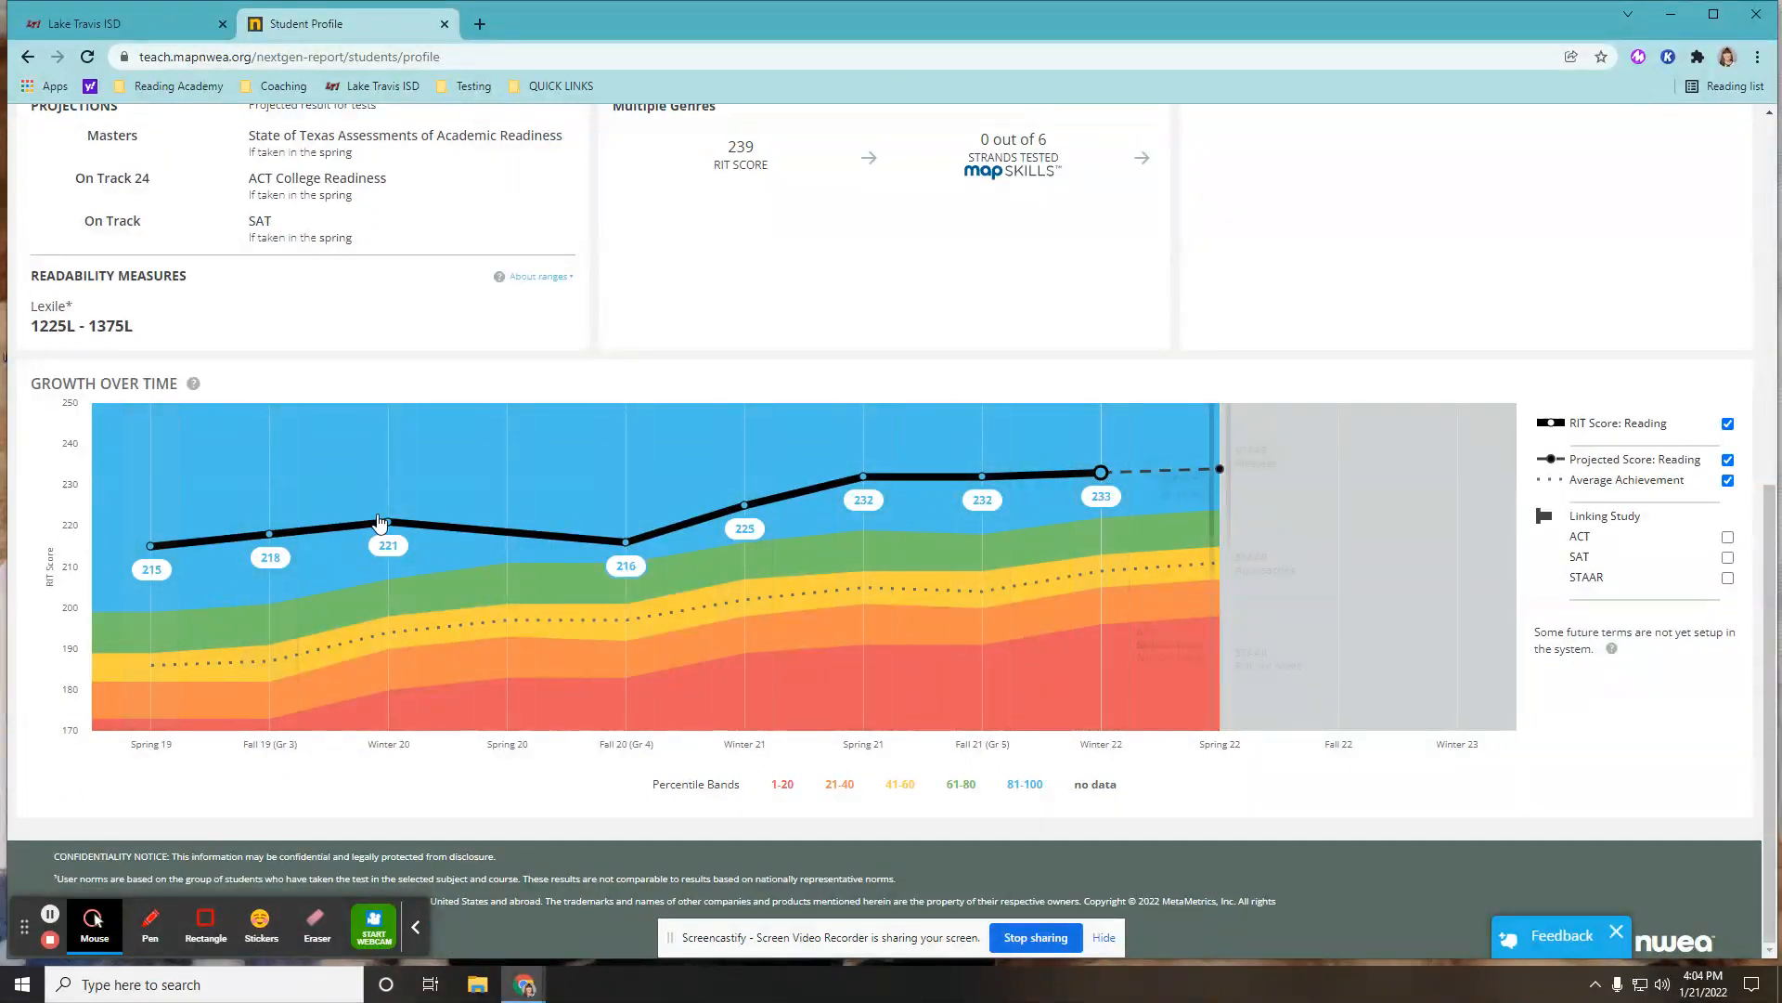
left_click(983, 502)
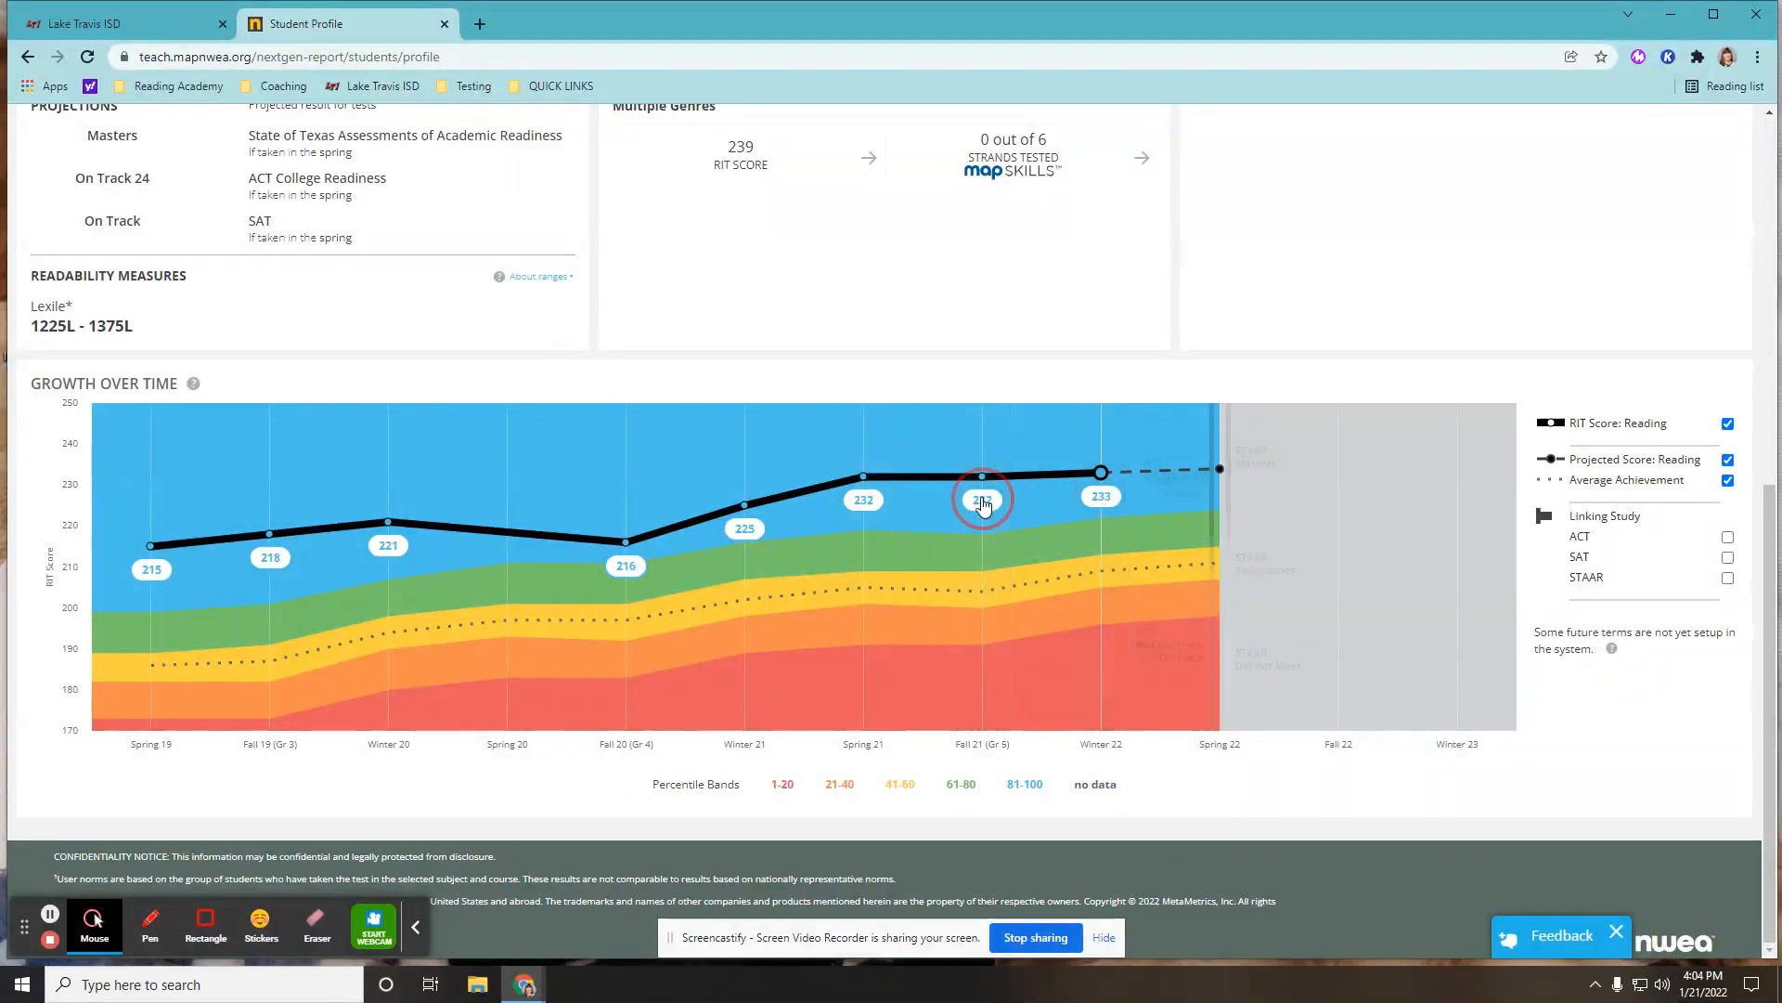
left_click(1100, 502)
left_click(1273, 604)
Go to the next student's profile and view the mathematics, language usage and reading results.
scroll(1295, 608, "up", 7)
left_click(1745, 254)
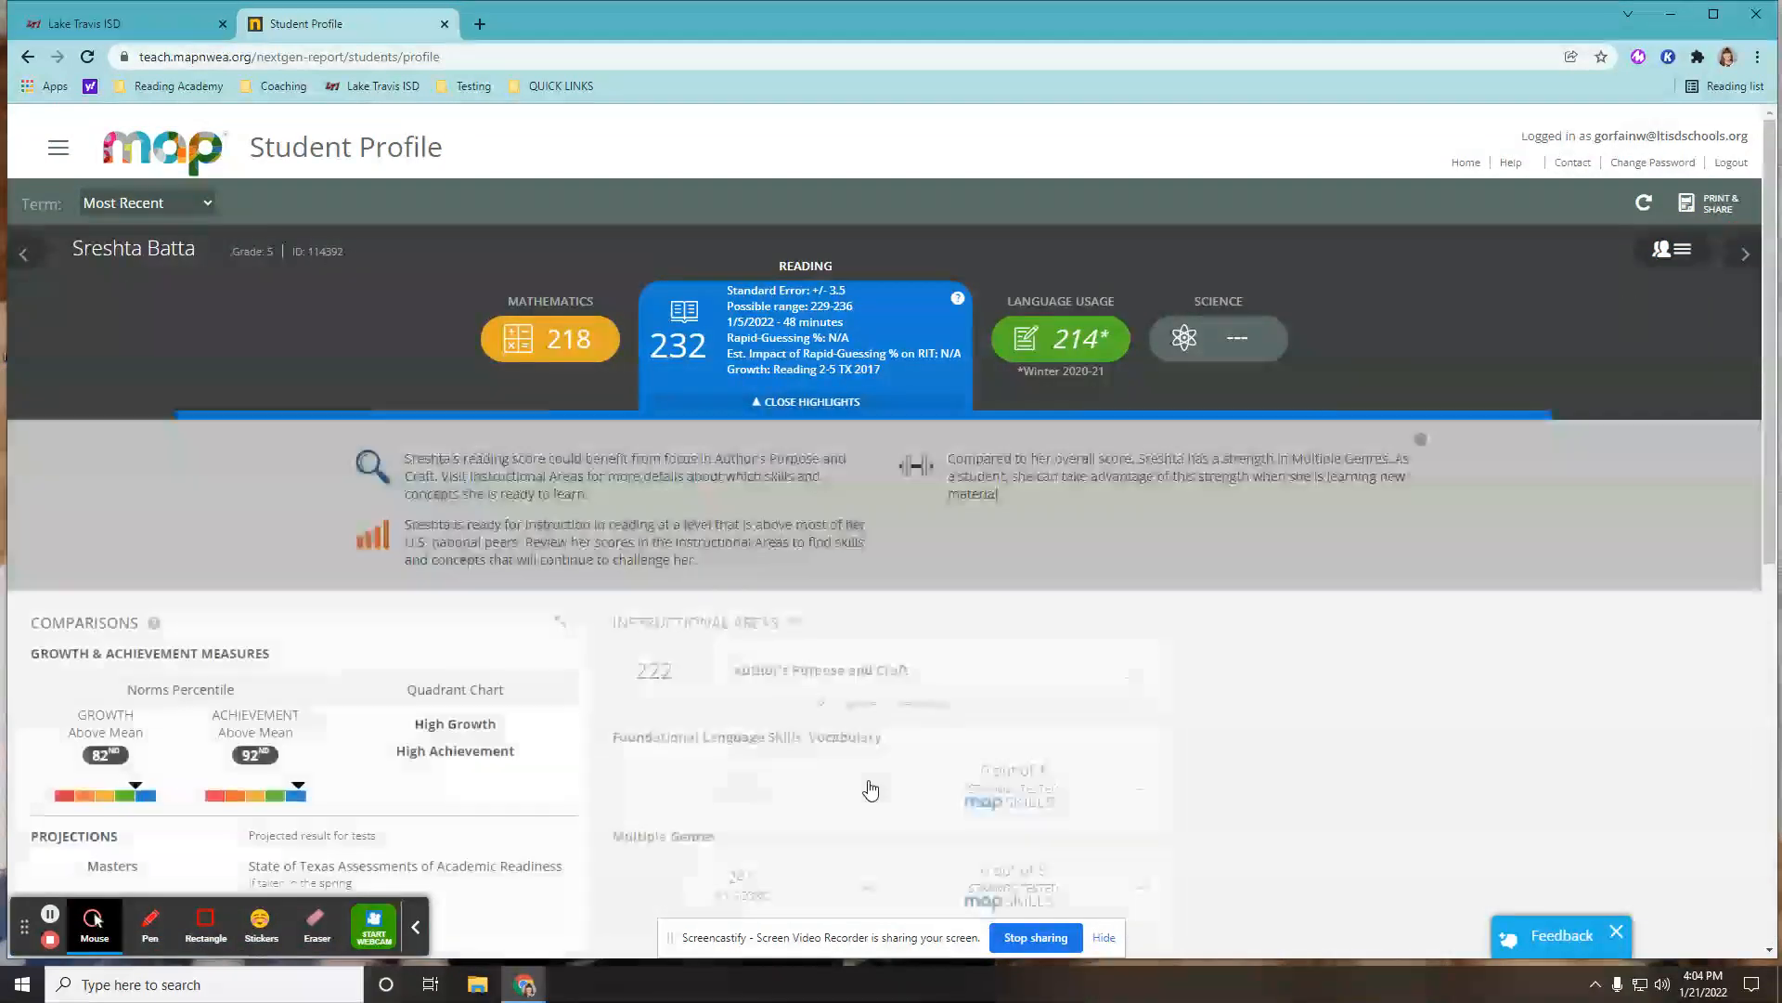
left_click(508, 337)
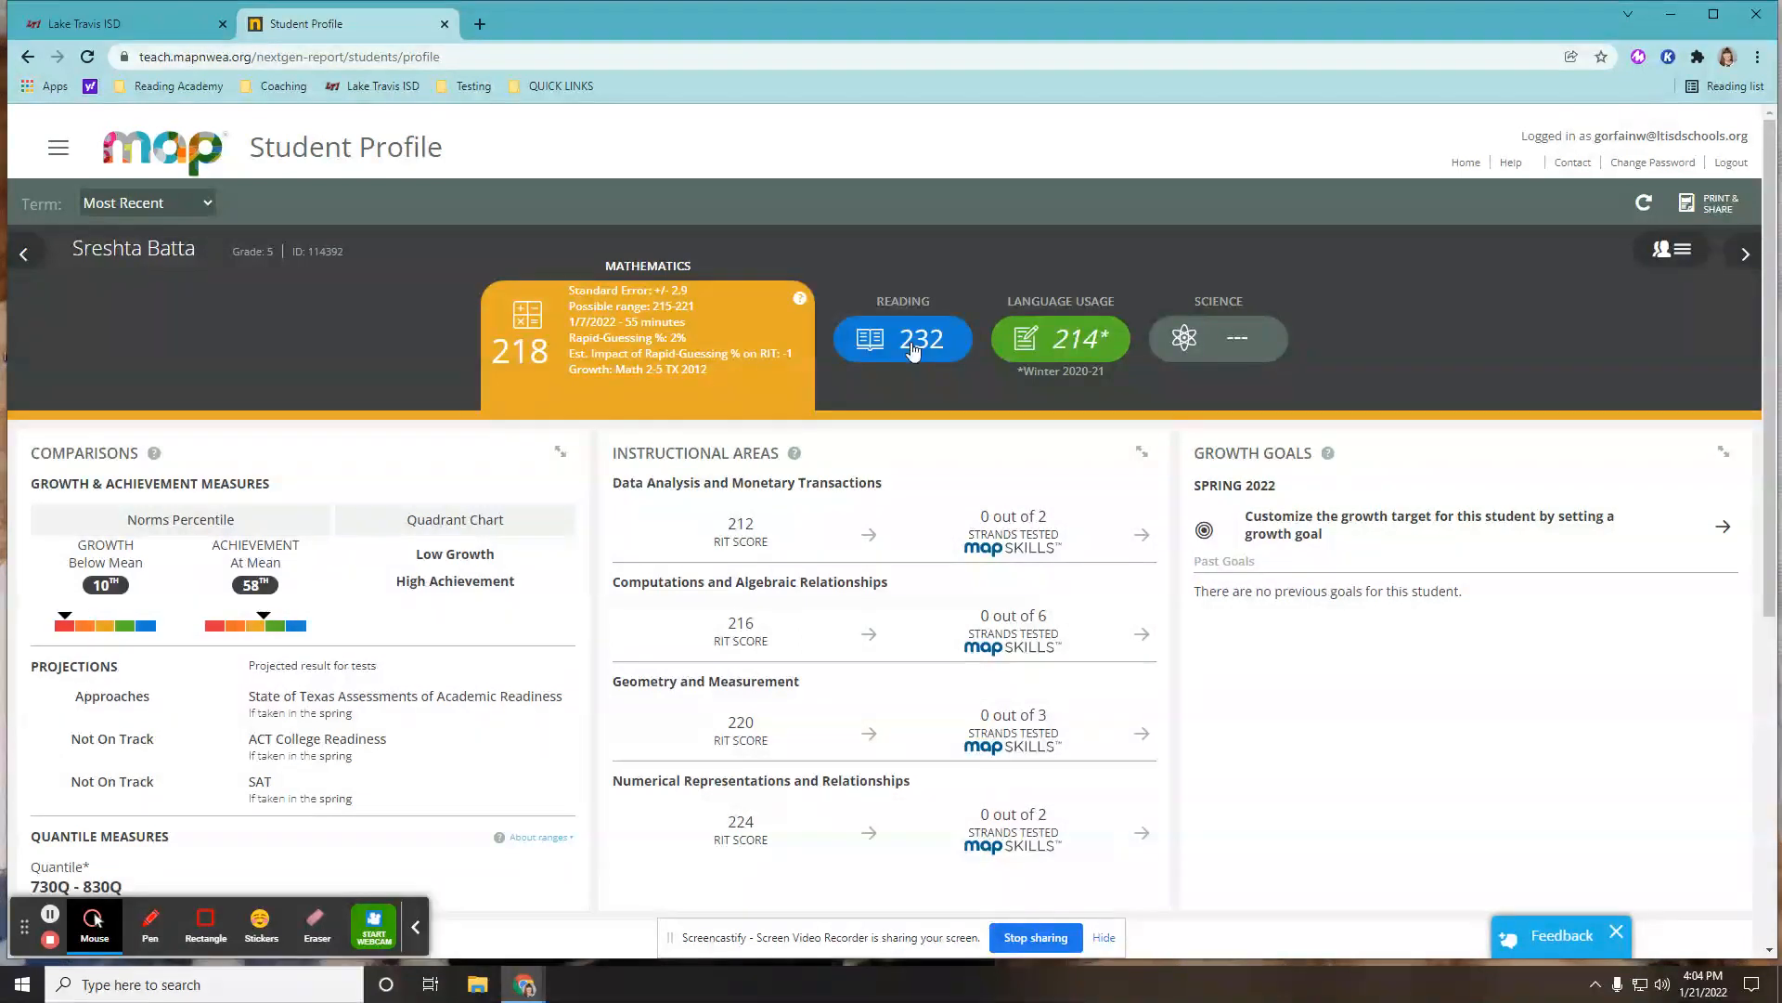
left_click(912, 345)
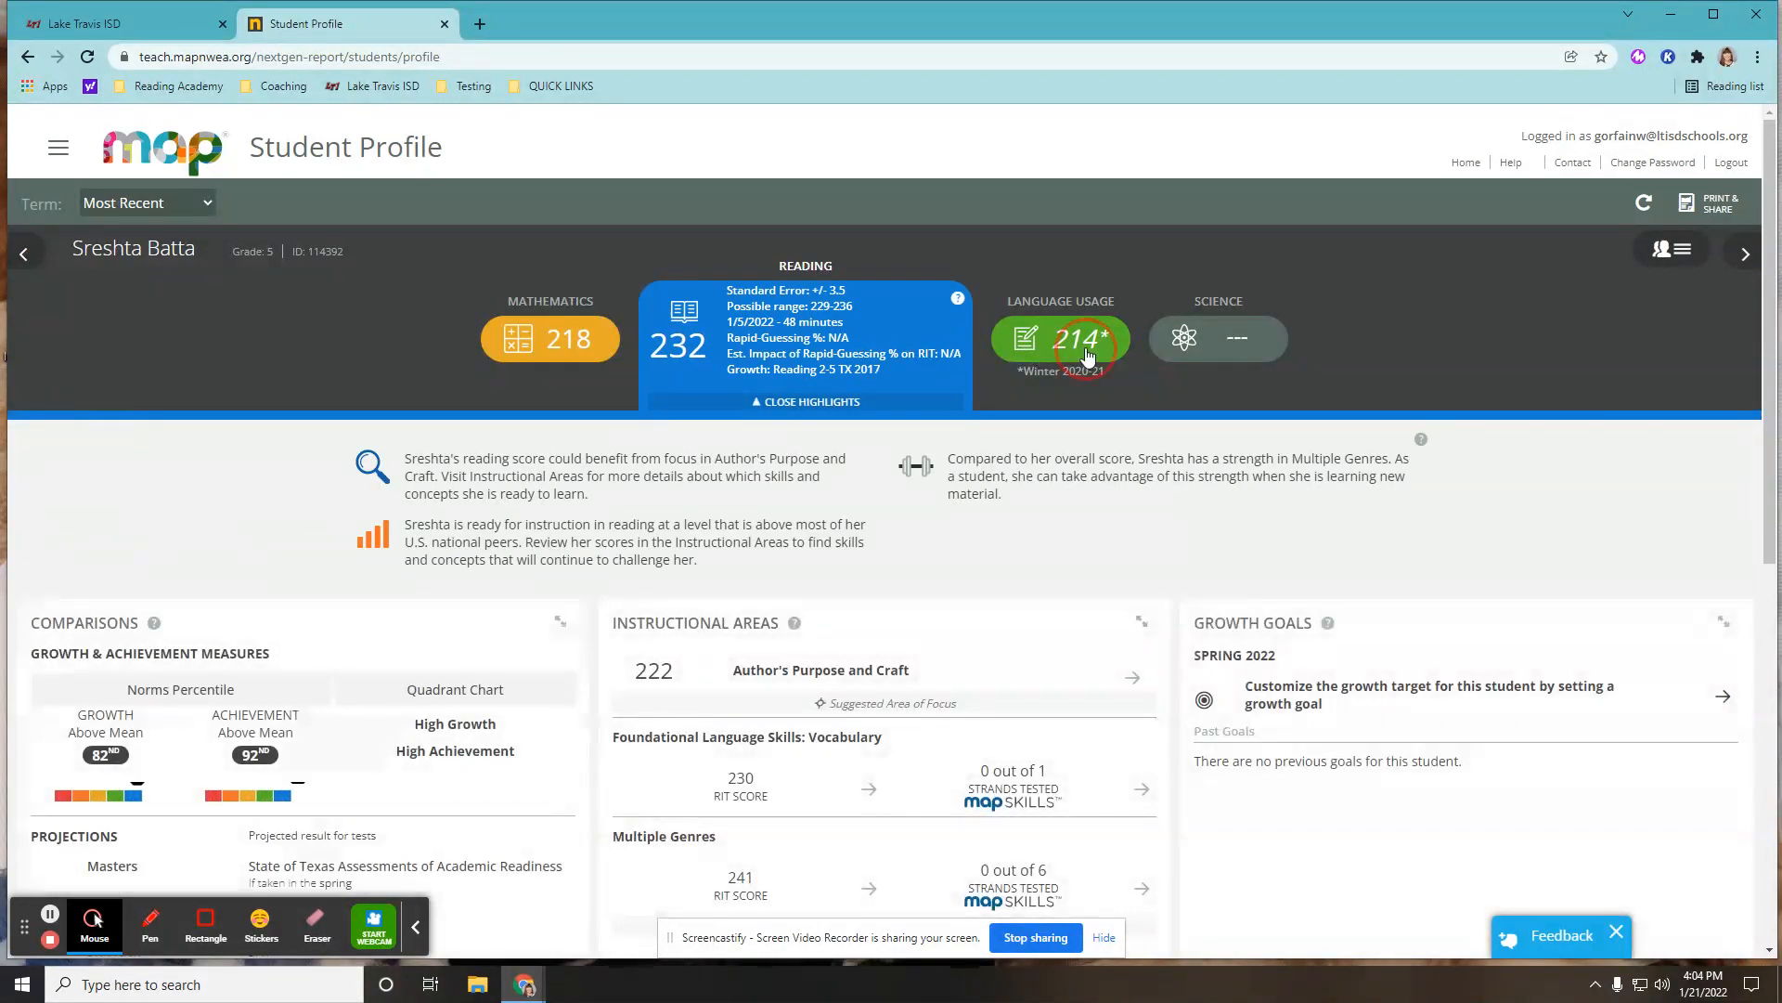
left_click(1086, 345)
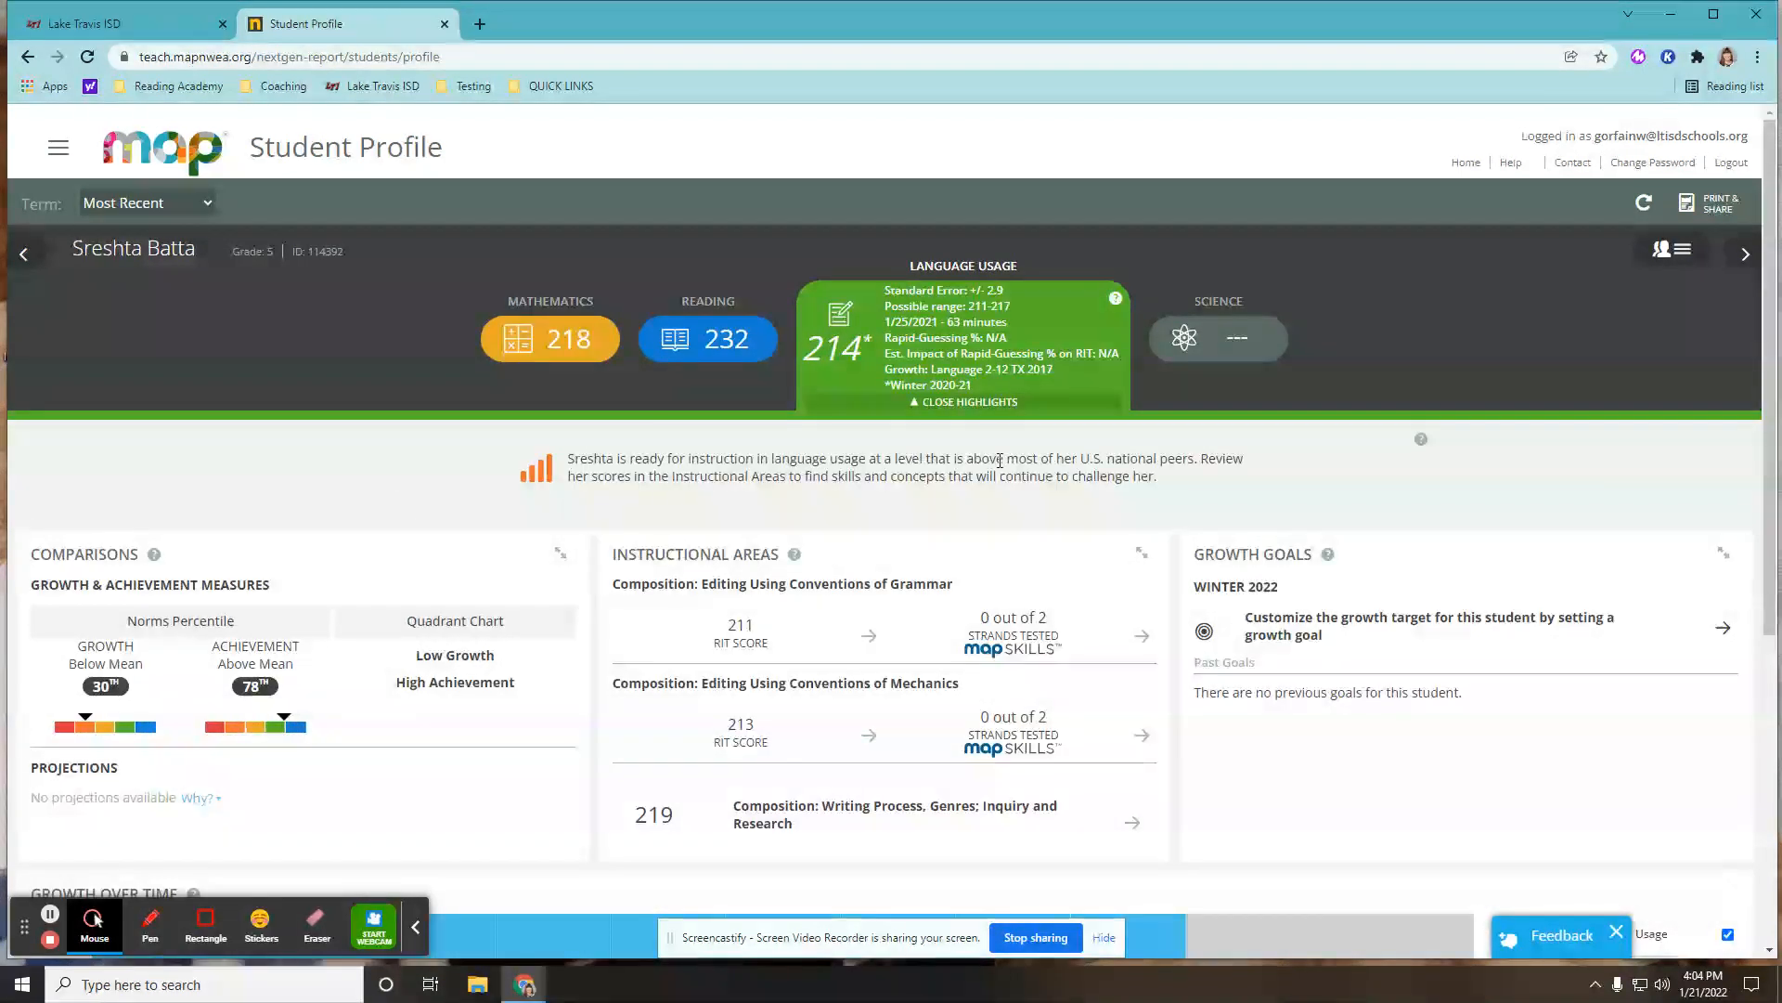
left_click(670, 360)
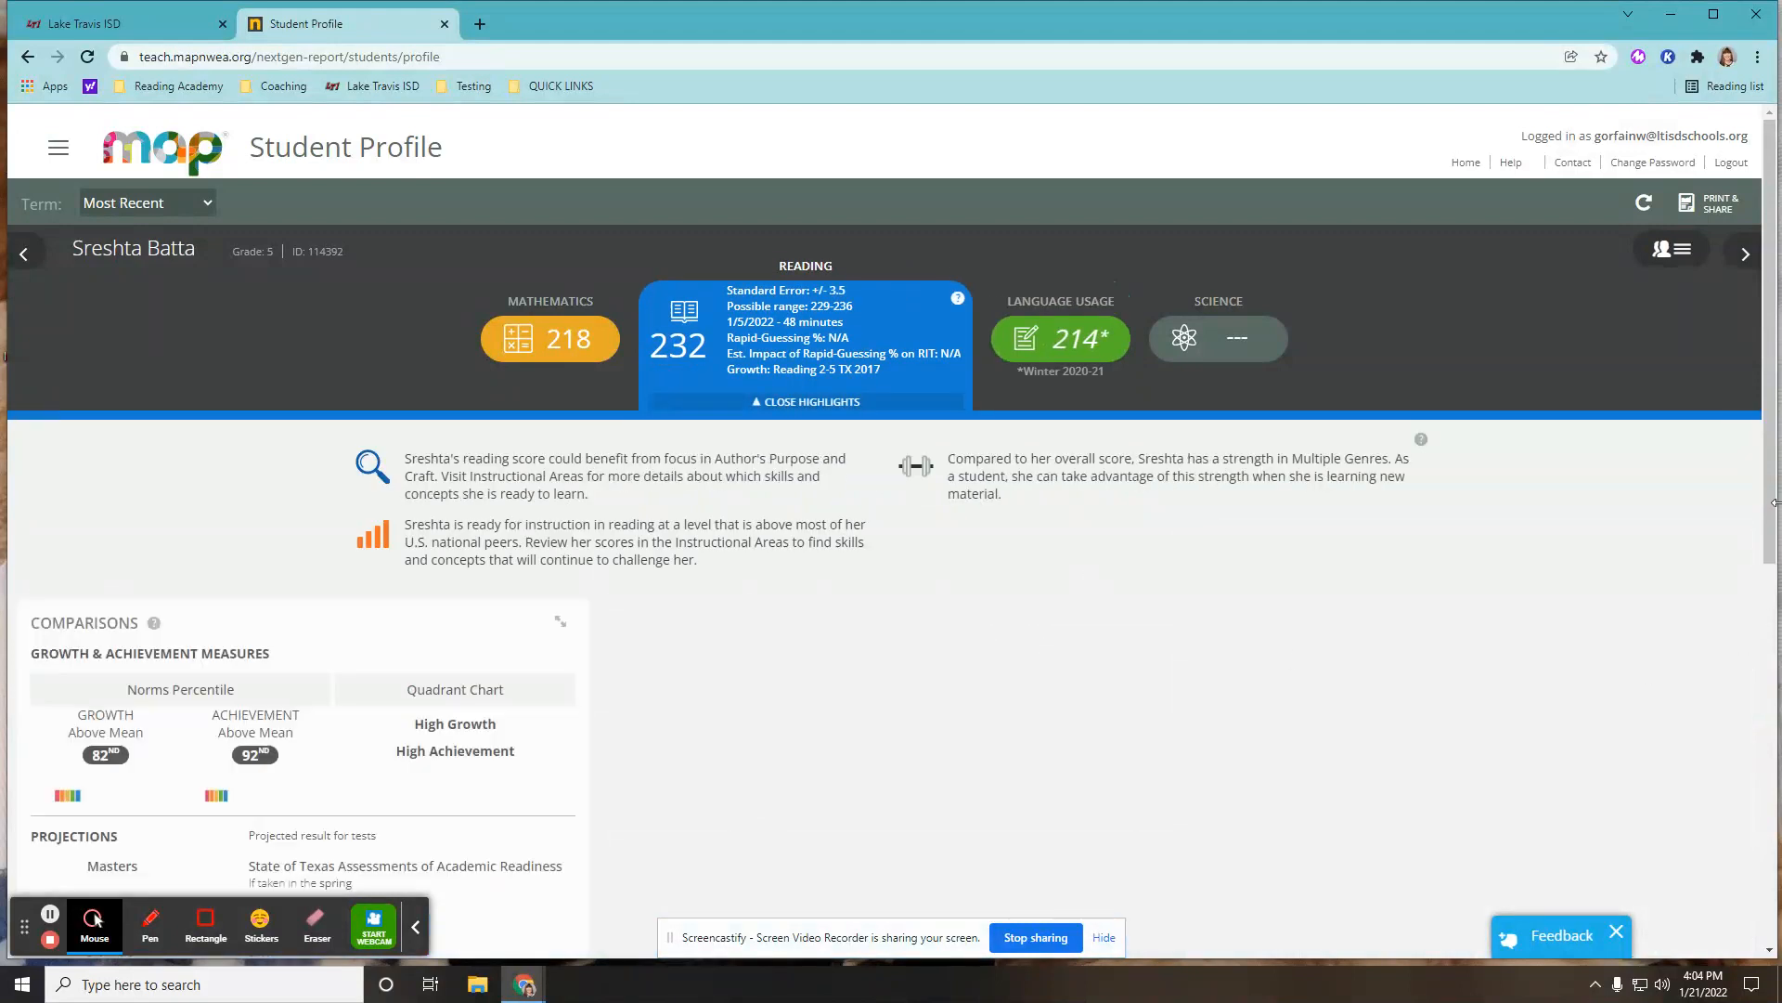
Check the Print and Share options available for the student profile and close them.
left_click(1701, 204)
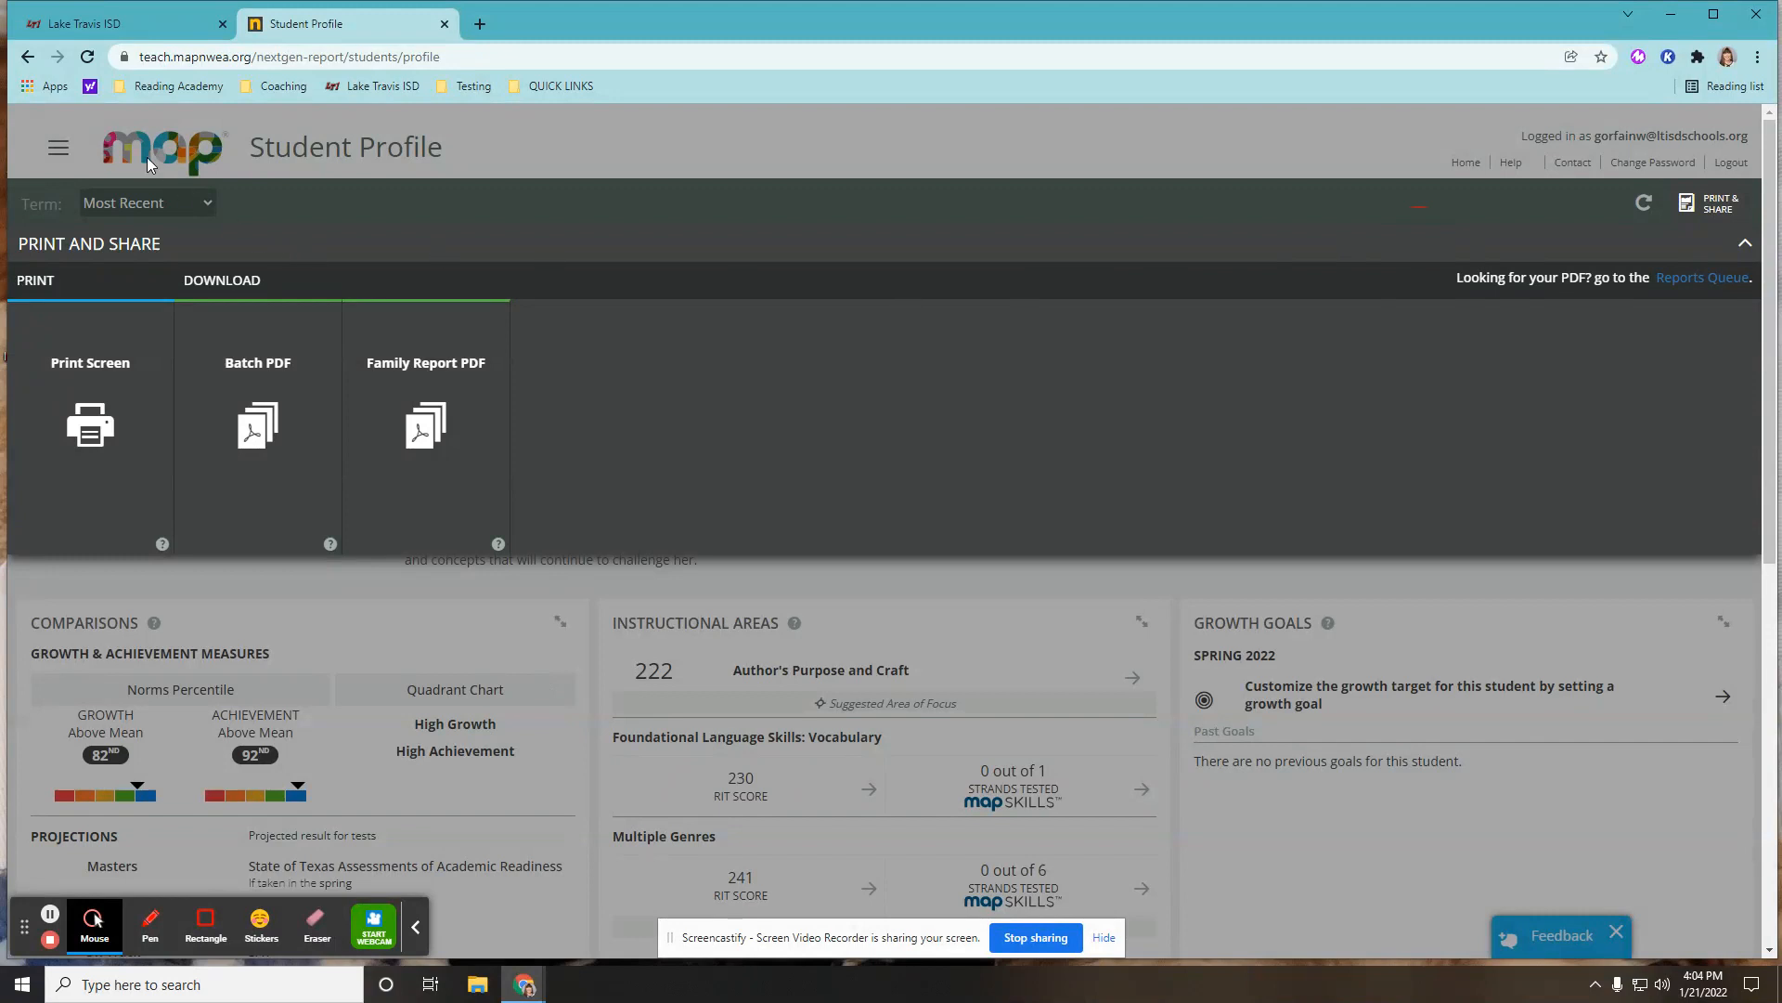
left_click(1745, 247)
Return to the MAP Growth Reports and open the Class Report.
left_click(54, 160)
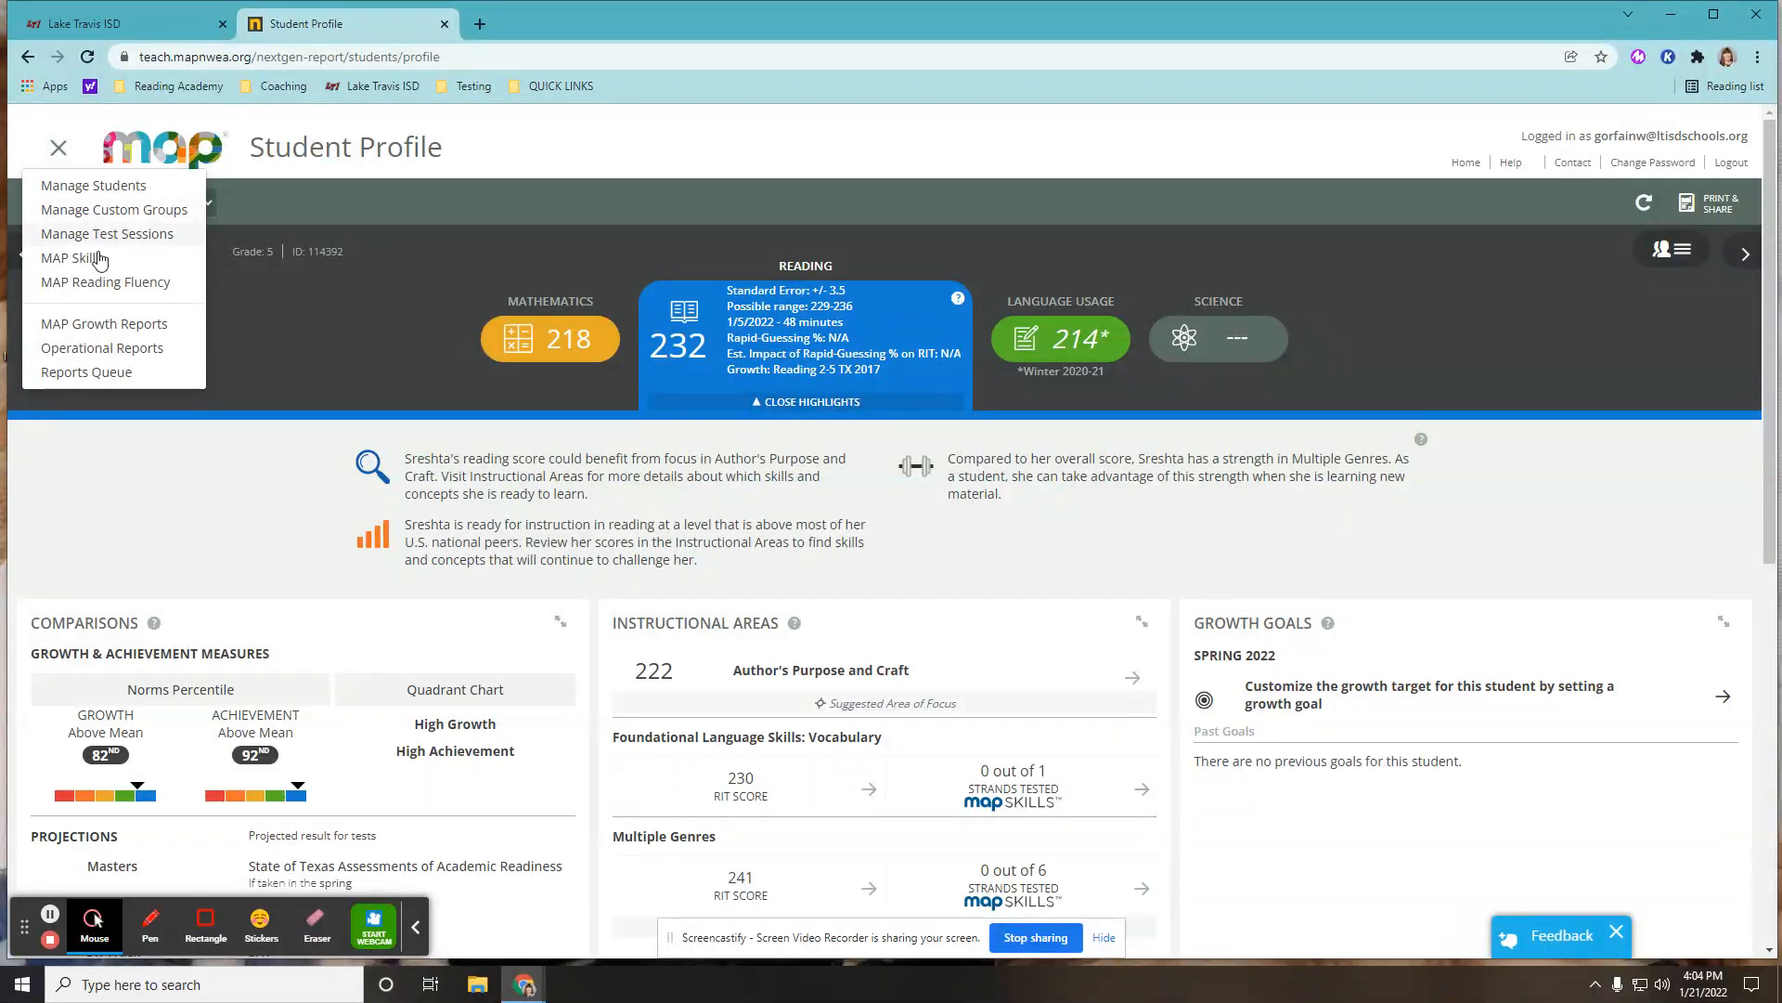
left_click(119, 325)
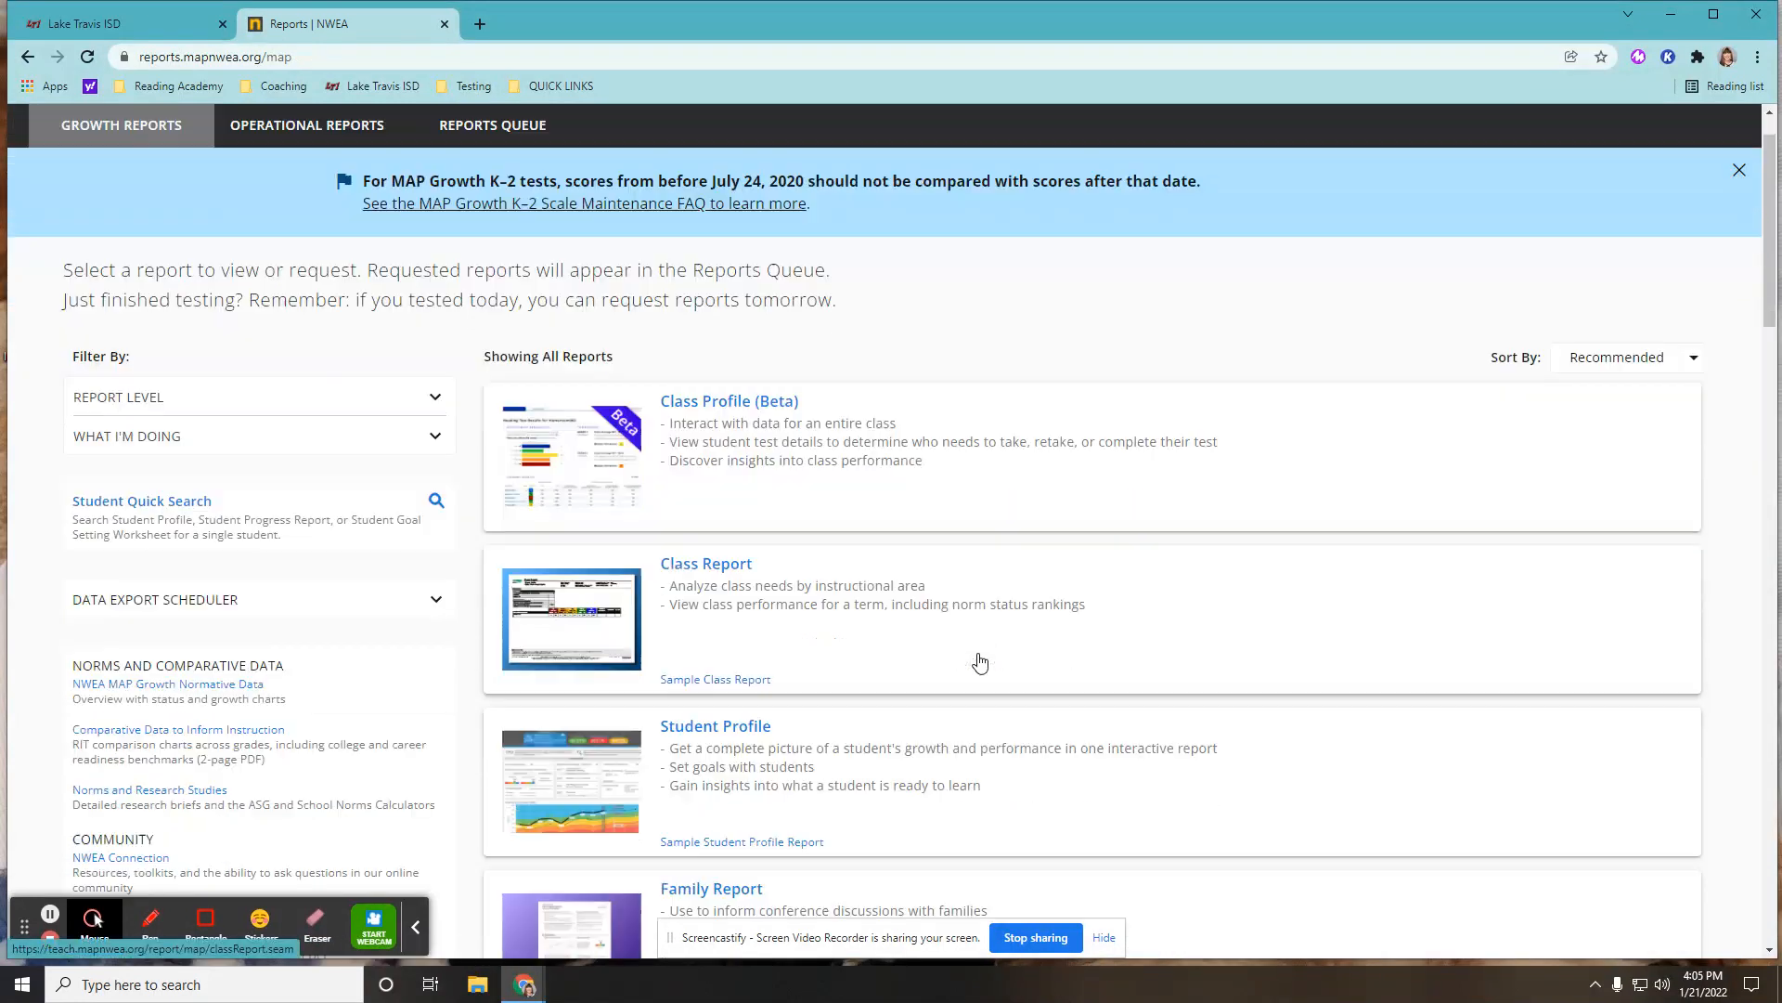
scroll(975, 660, "down", 2)
left_click(734, 449)
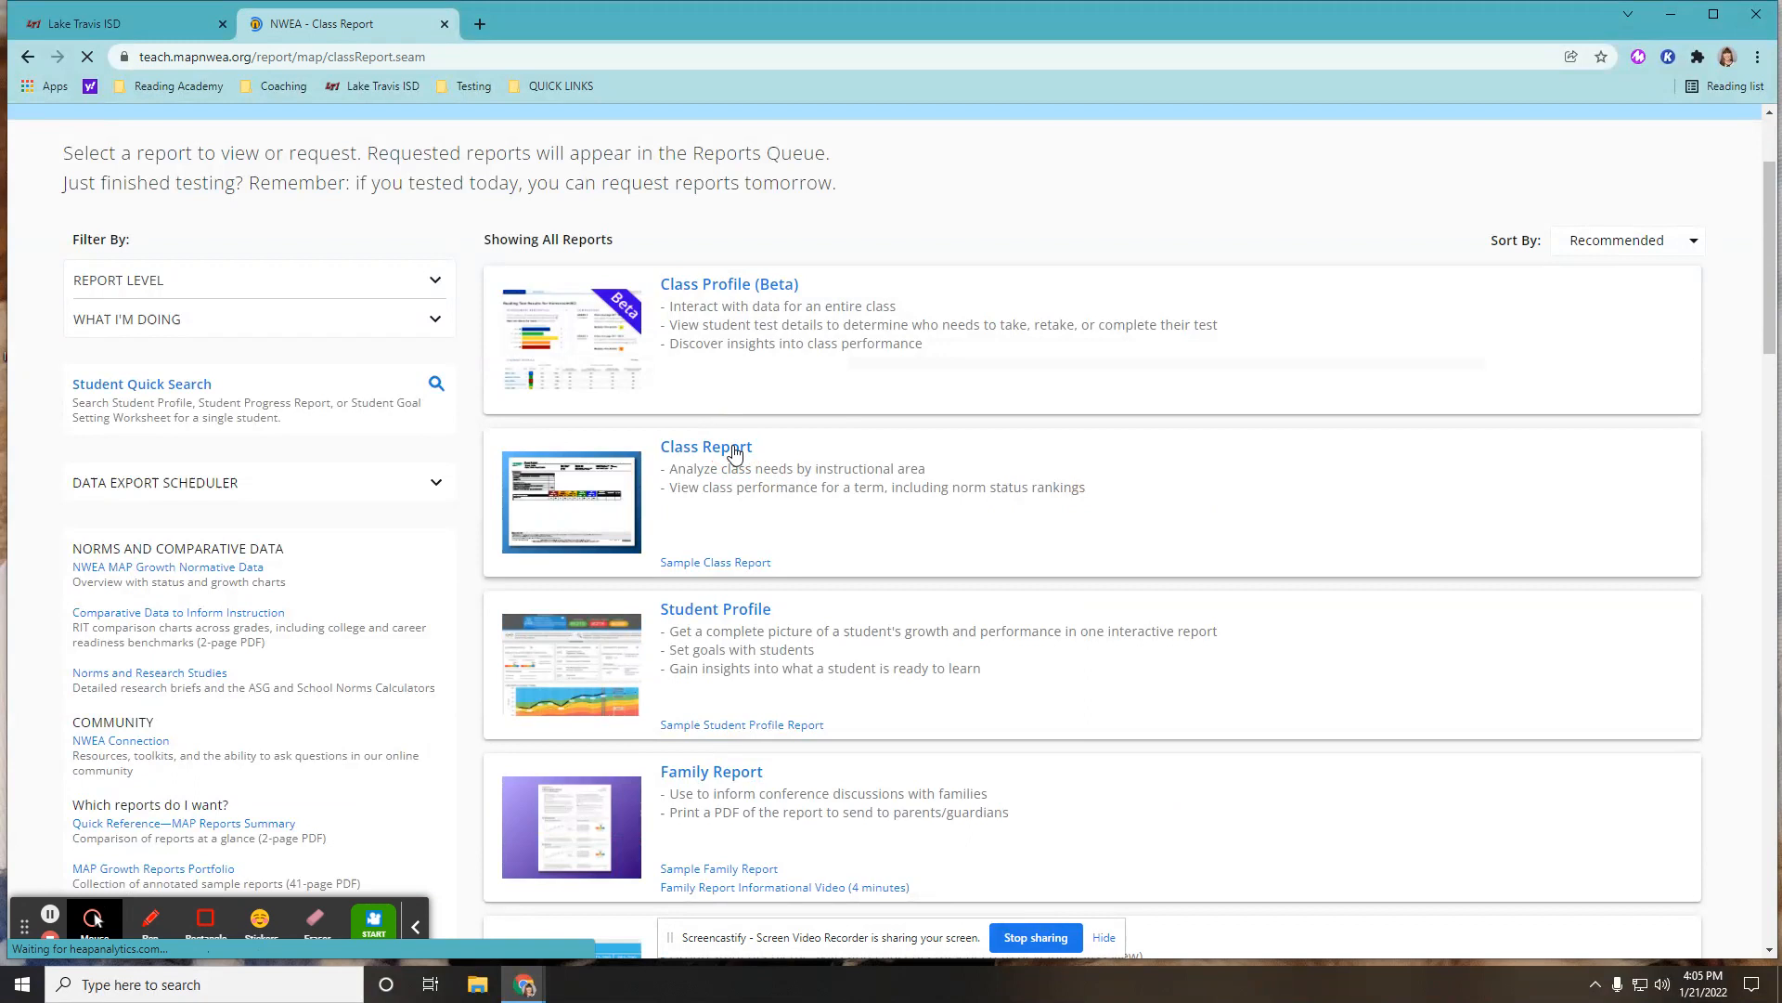
Set the class report's roster term to Winter 2021-2022, include only Bee Cave Elementary, and continue to instructor selection.
scroll(748, 473, "down", 2)
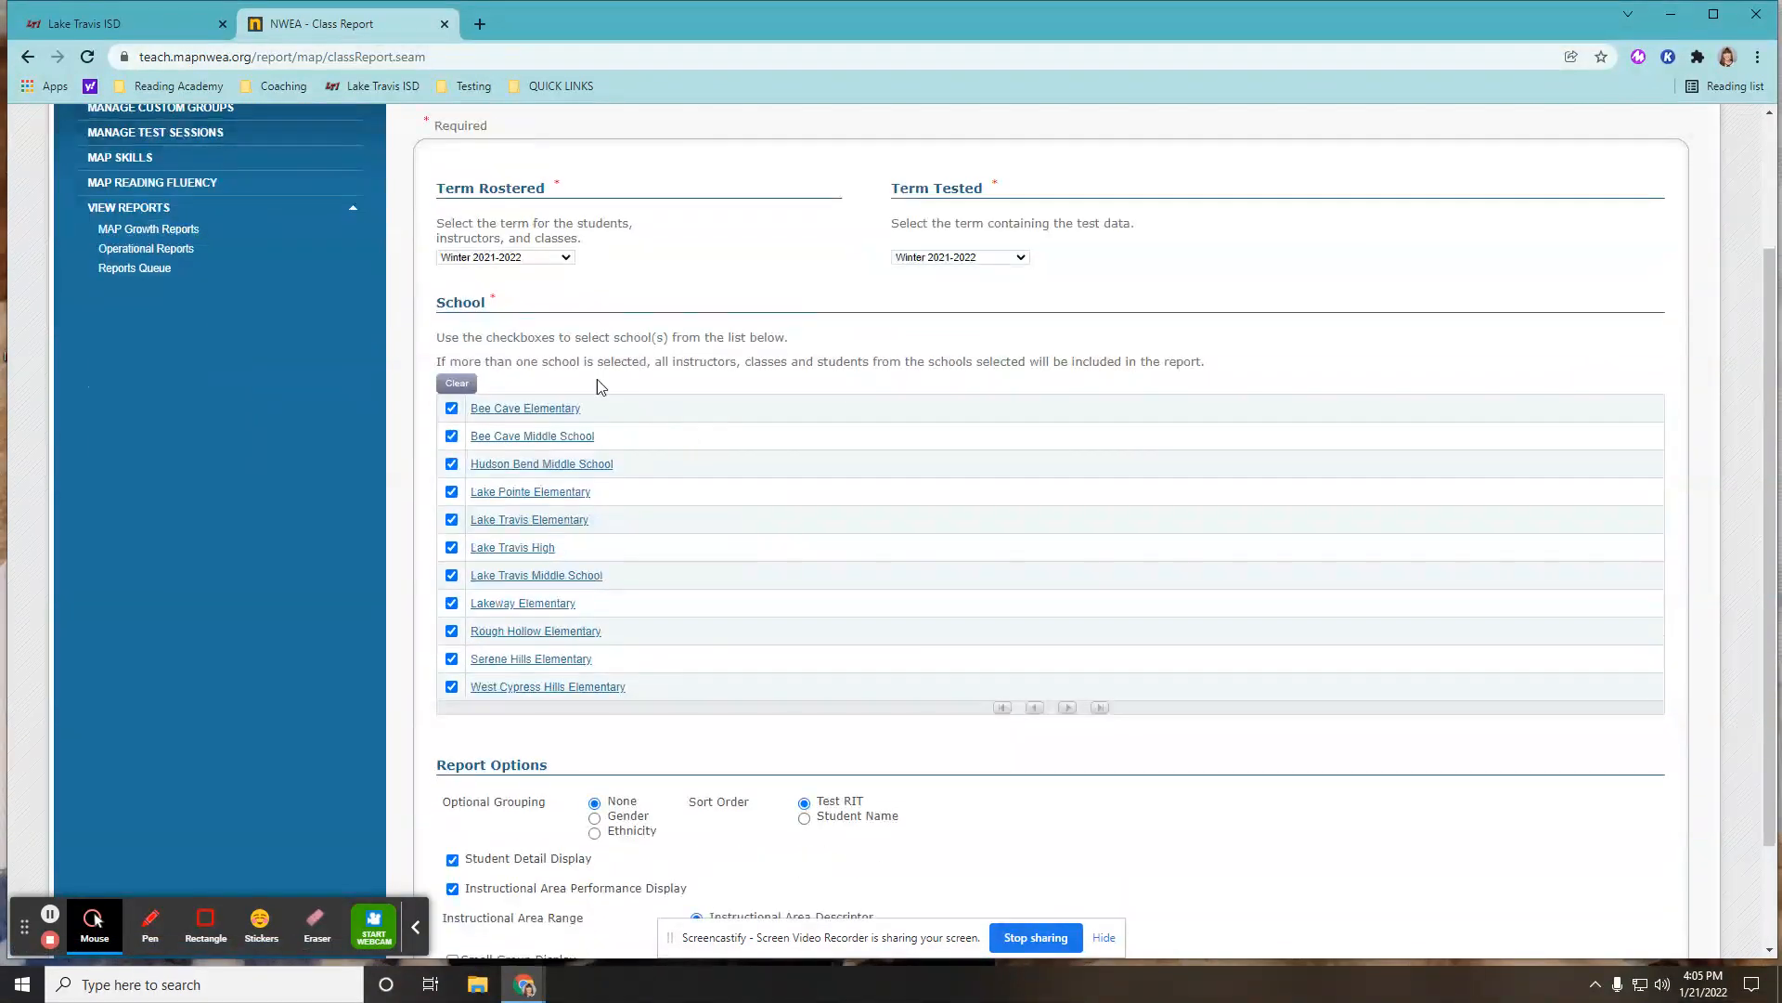
left_click(484, 259)
left_click(483, 299)
left_click(458, 384)
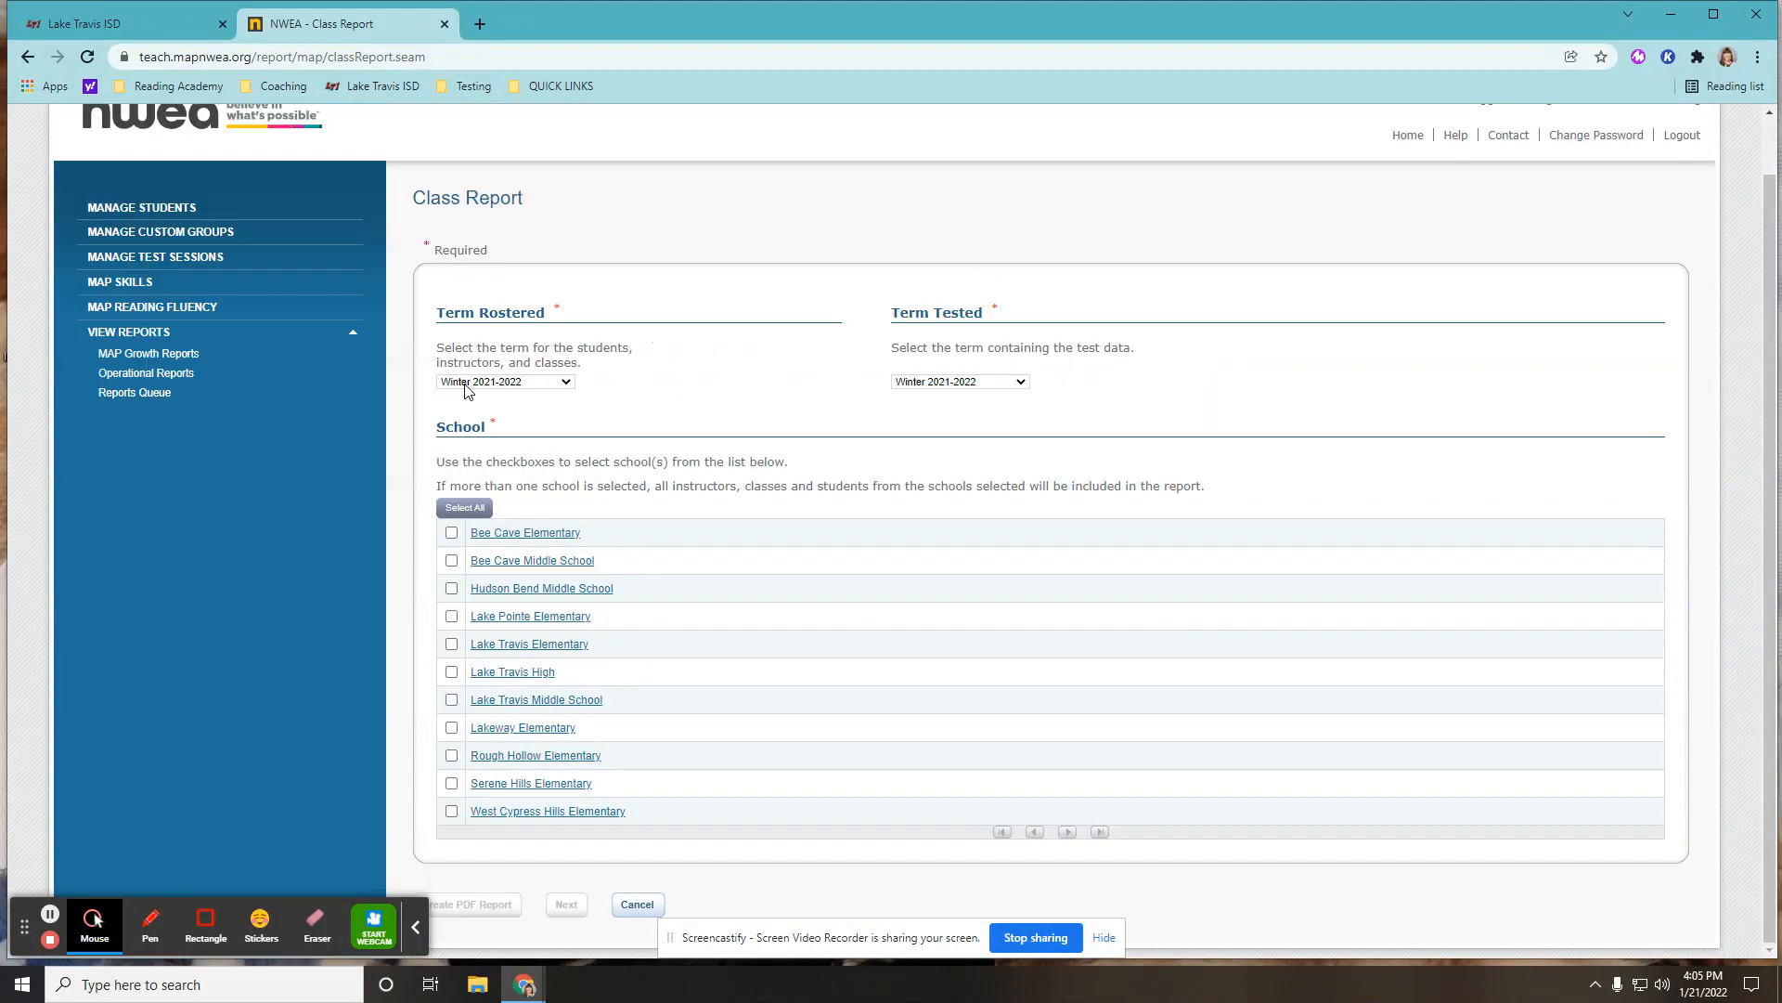
left_click(452, 533)
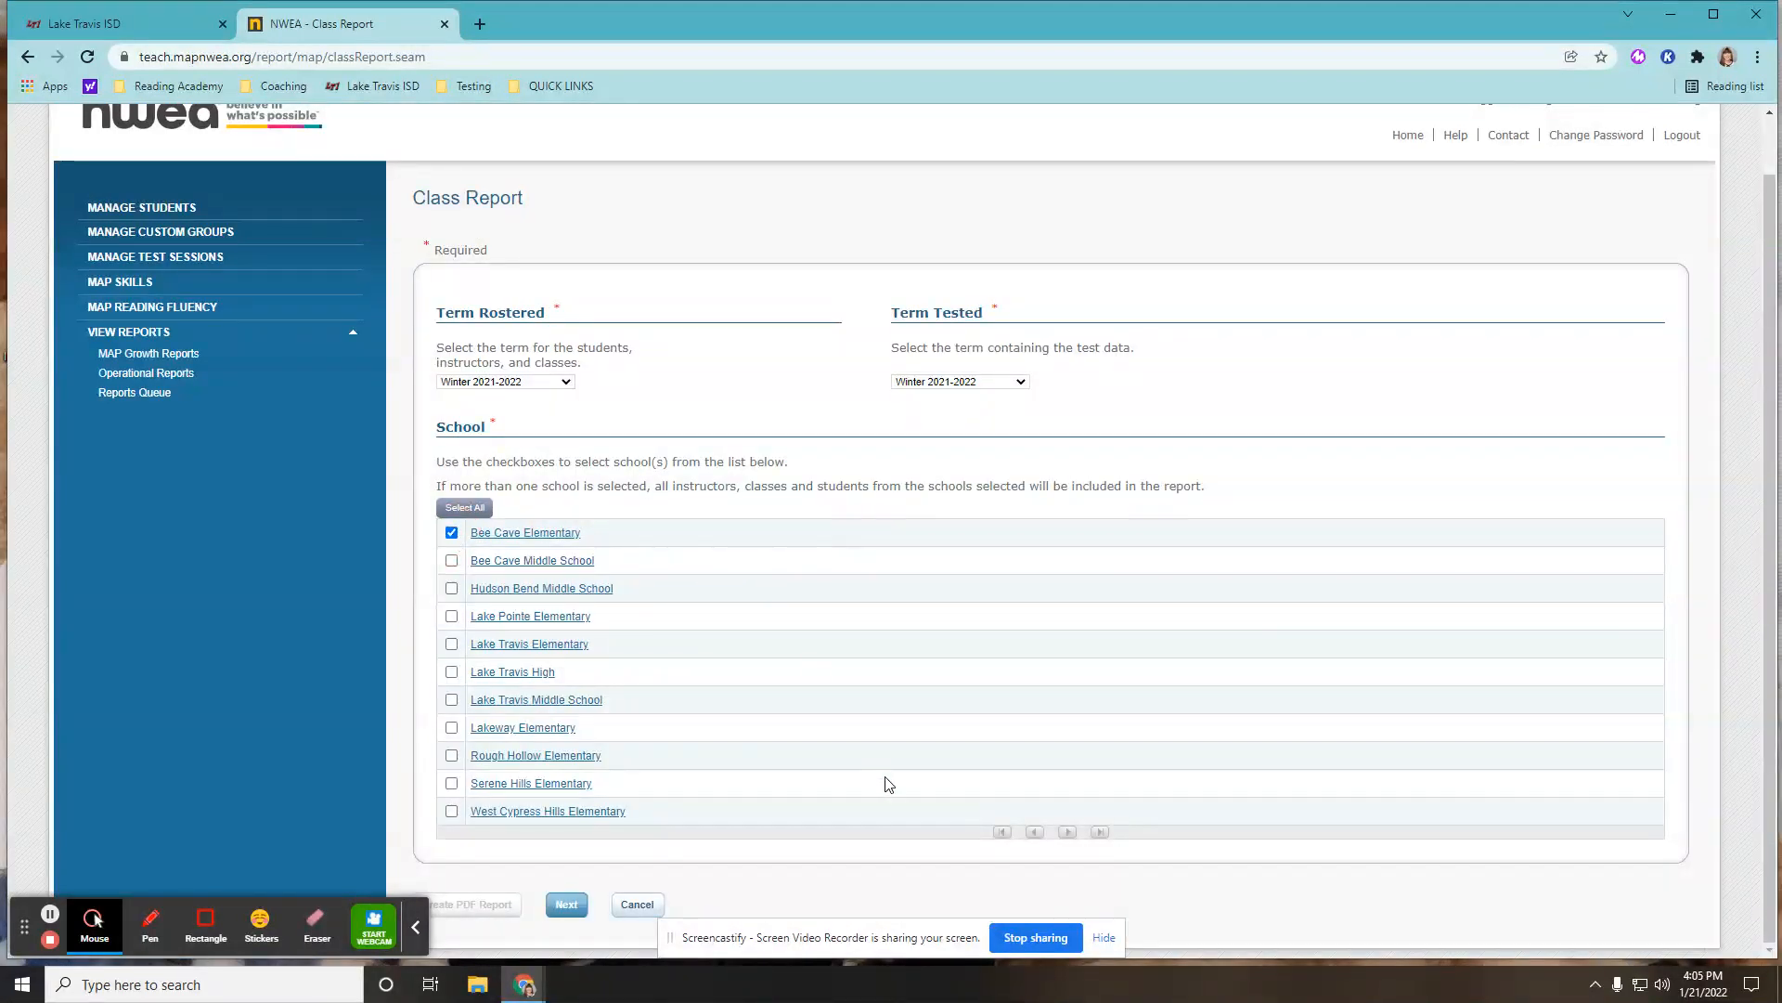
left_click(567, 904)
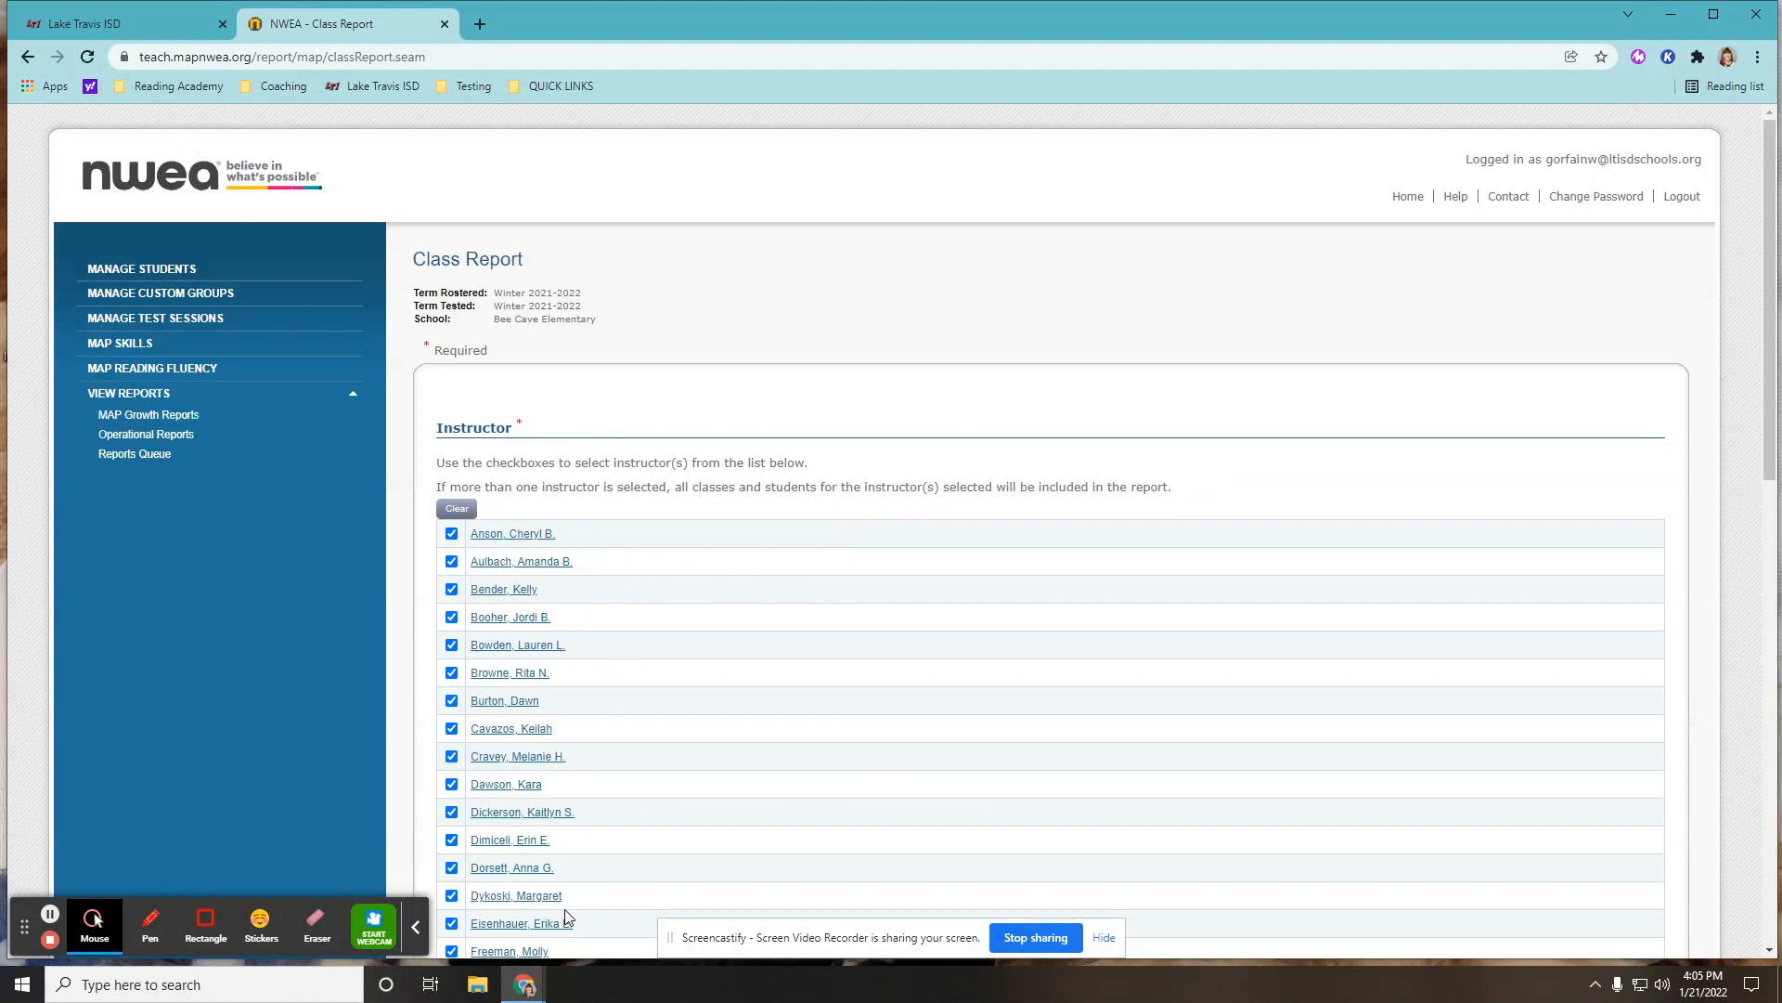
Restrict the class report to the same instructor chosen for the student profile and continue to class selection.
left_click(455, 507)
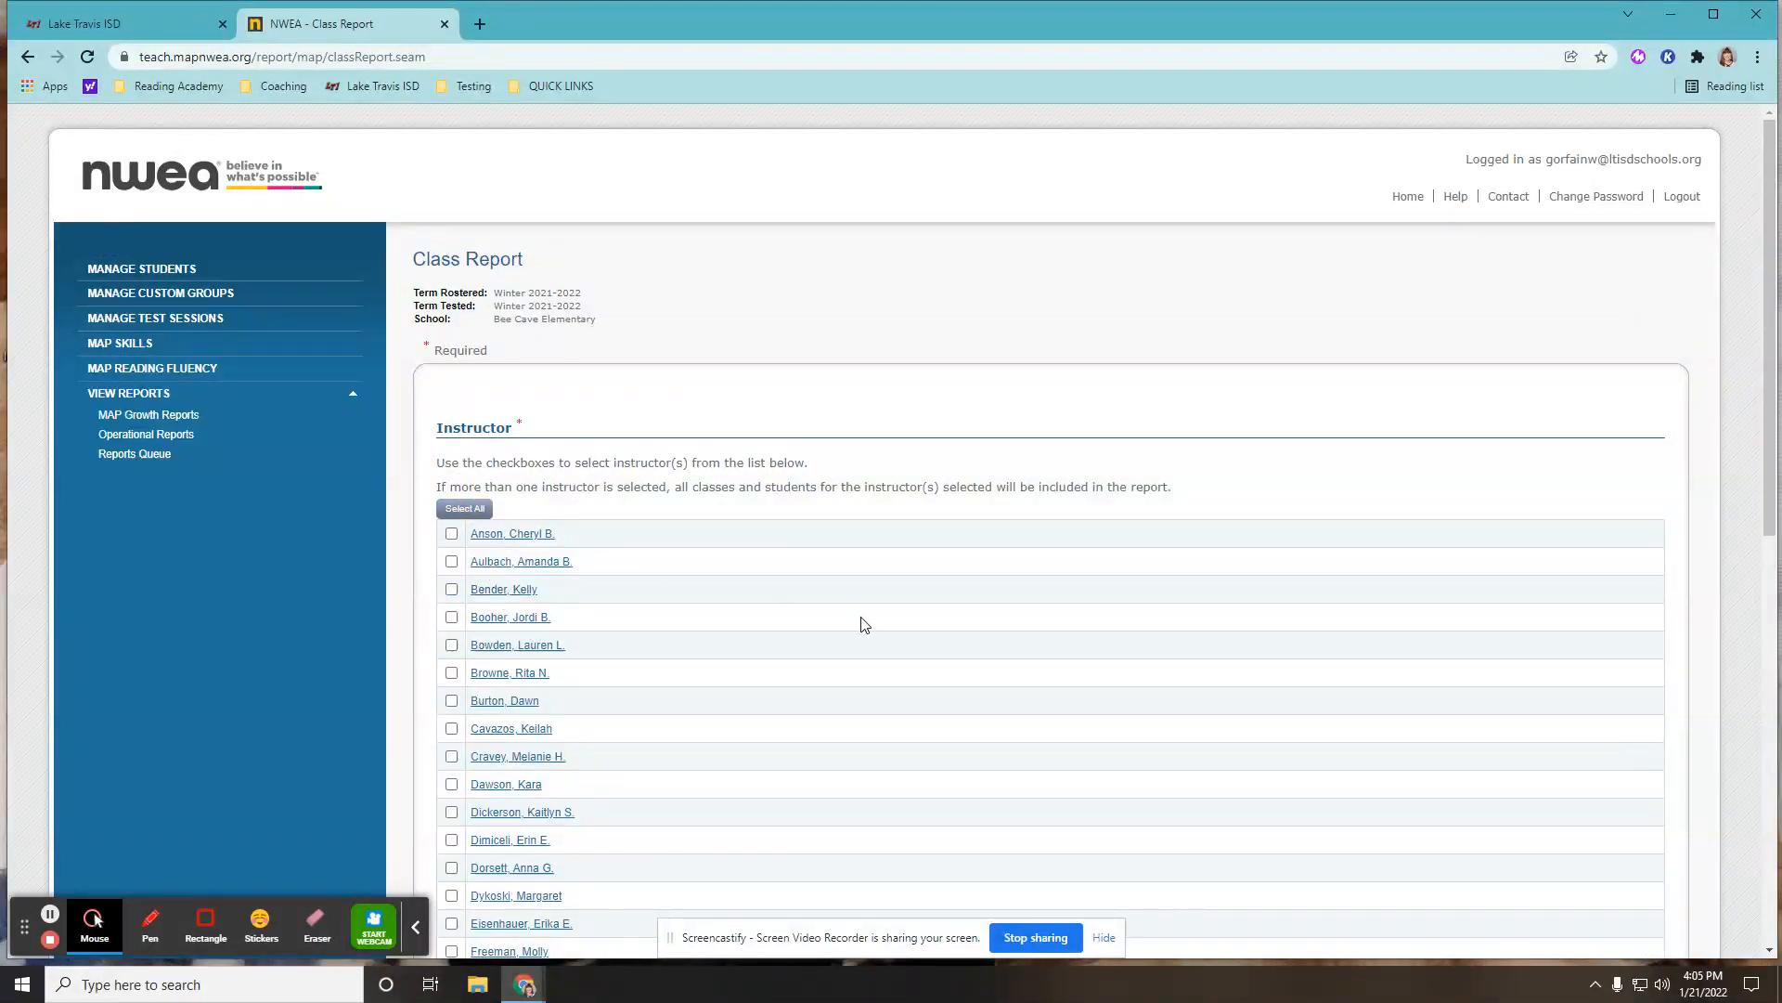
scroll(811, 641, "down", 2)
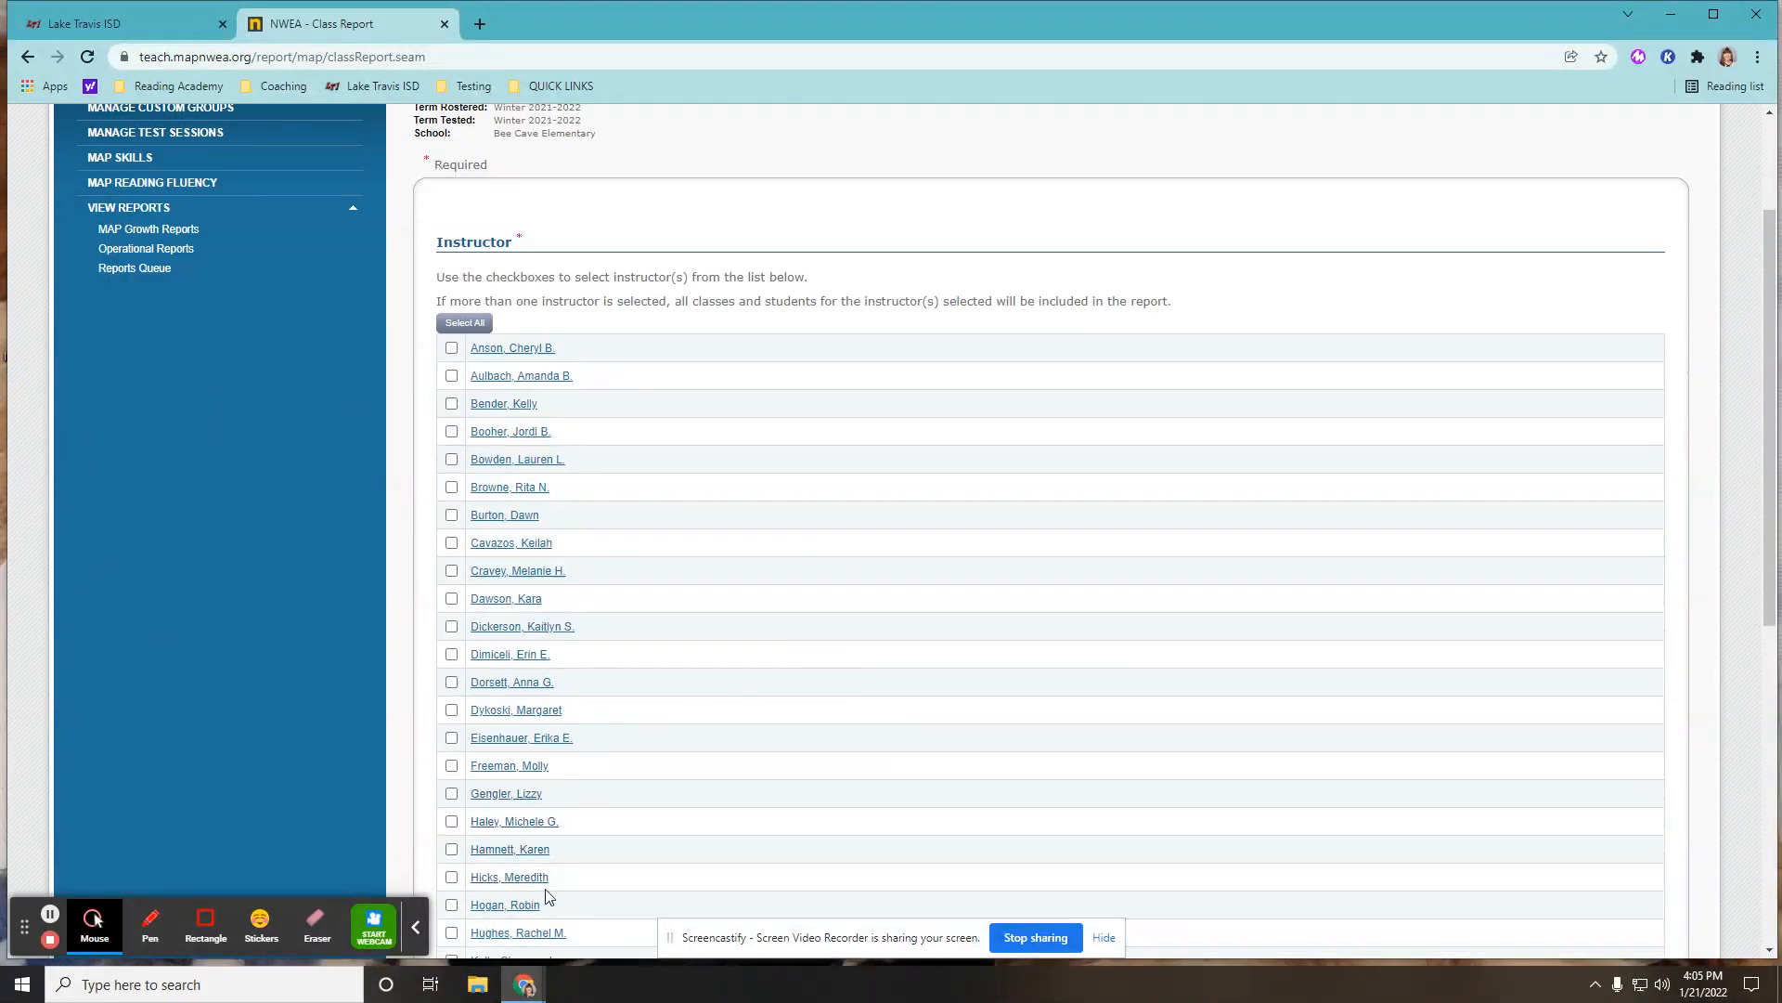
scroll(545, 892, "down", 2)
left_click(452, 608)
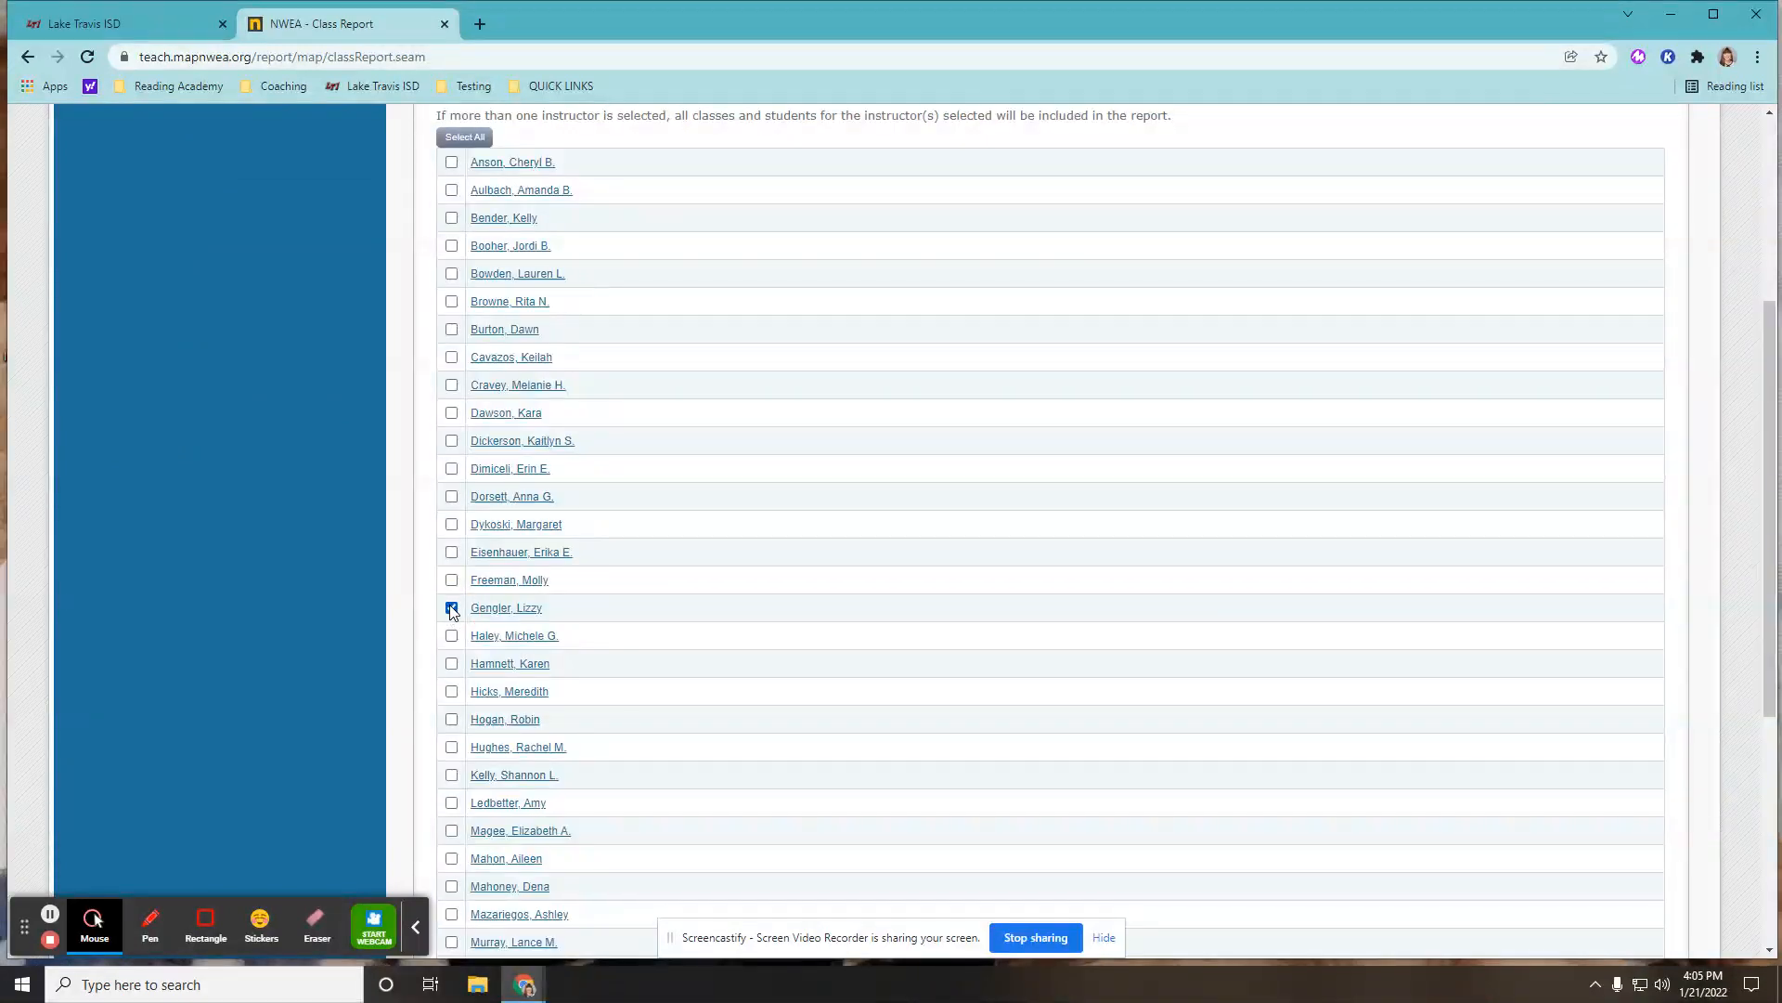
scroll(649, 621, "down", 5)
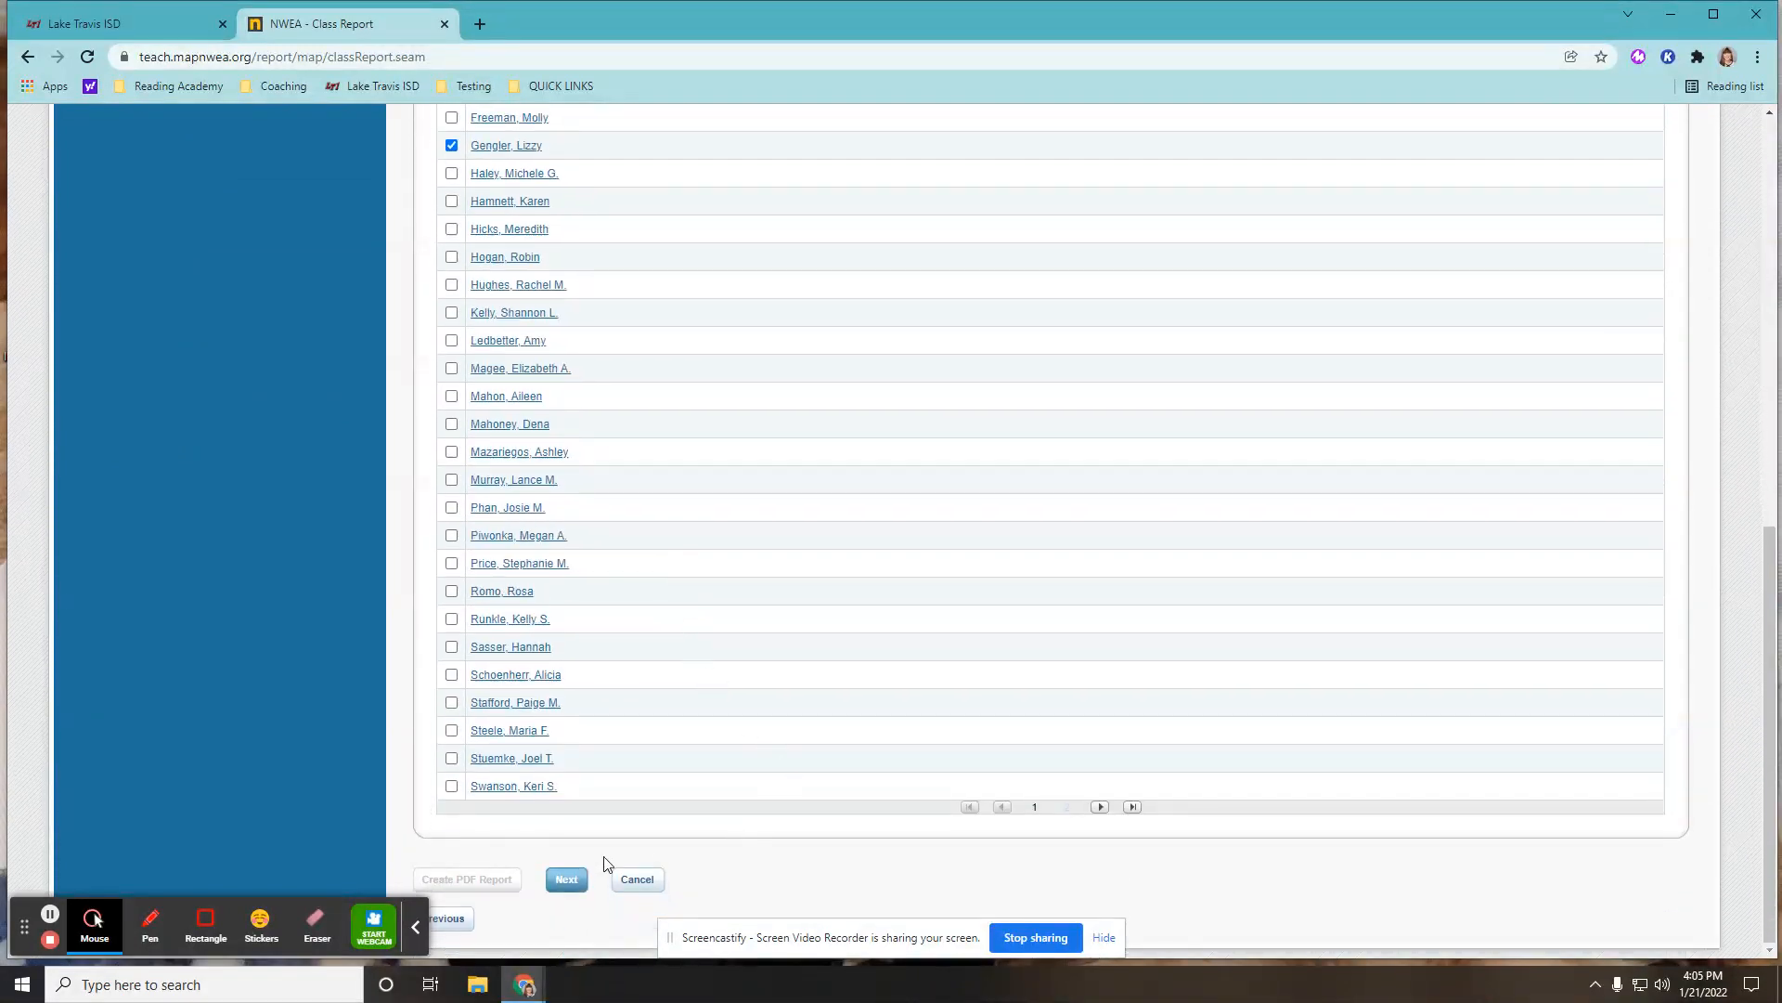
left_click(563, 882)
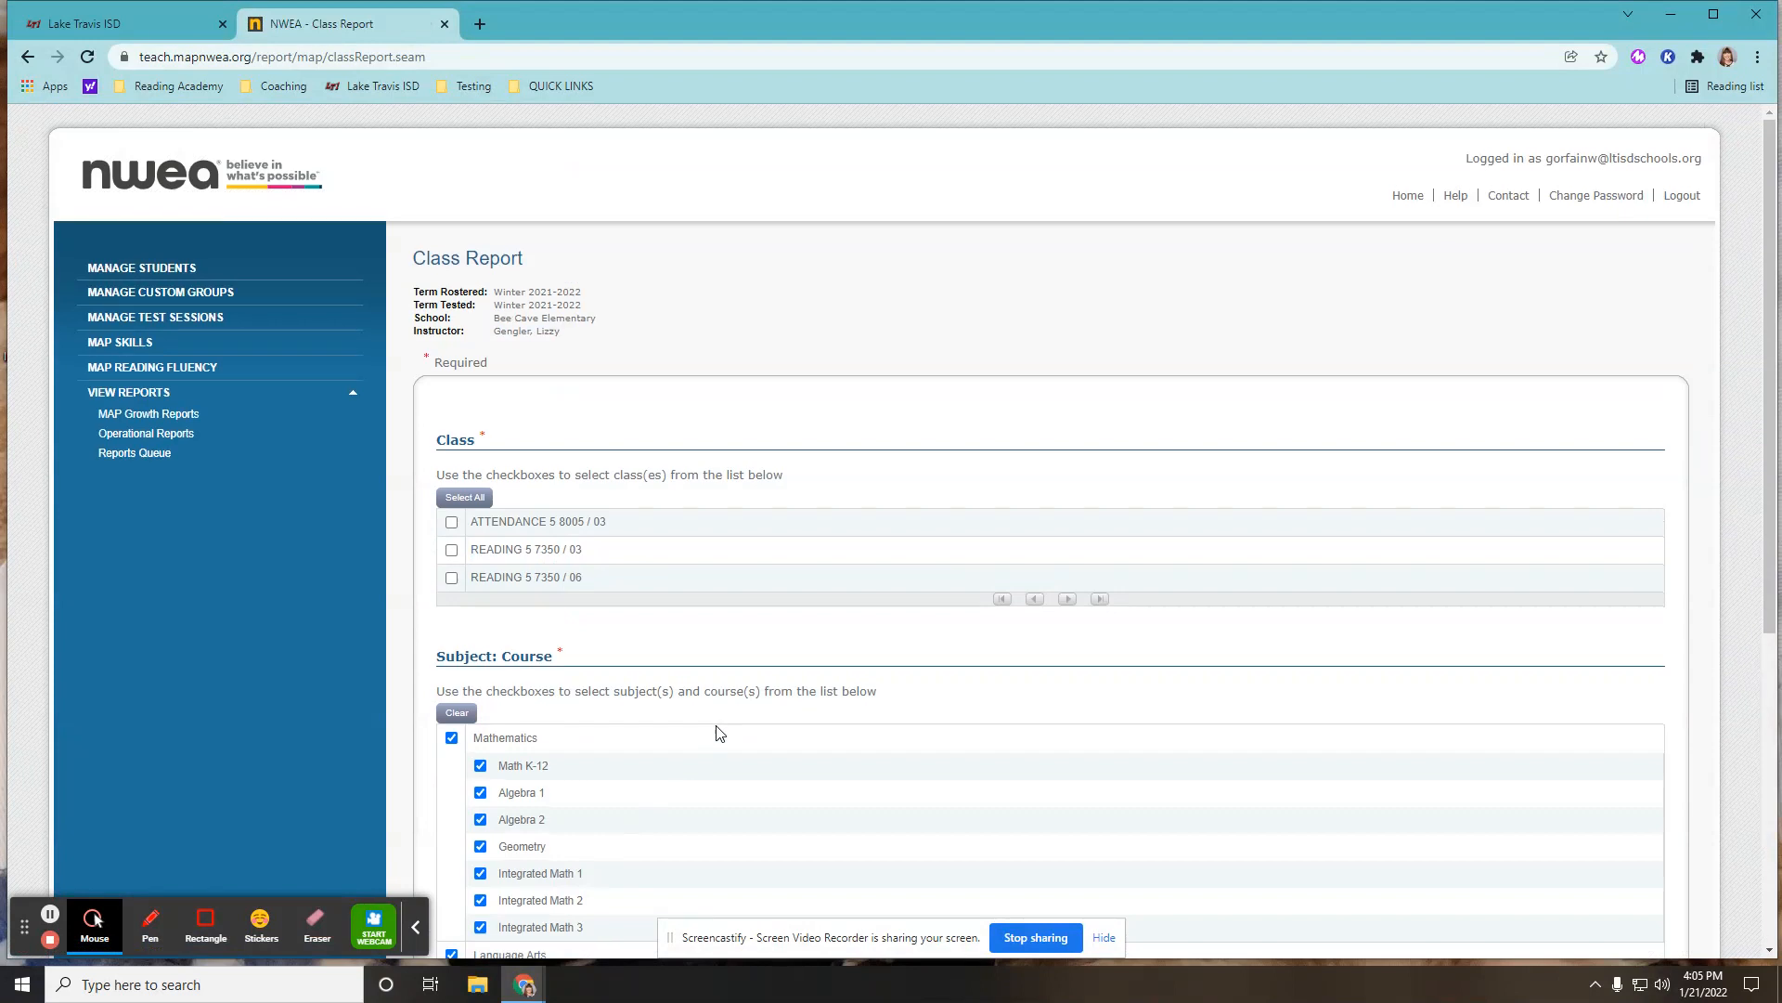
Select the READING 5 7350 / 03 class with the default subjects and report options, and create the PDF report.
scroll(721, 731, "down", 5)
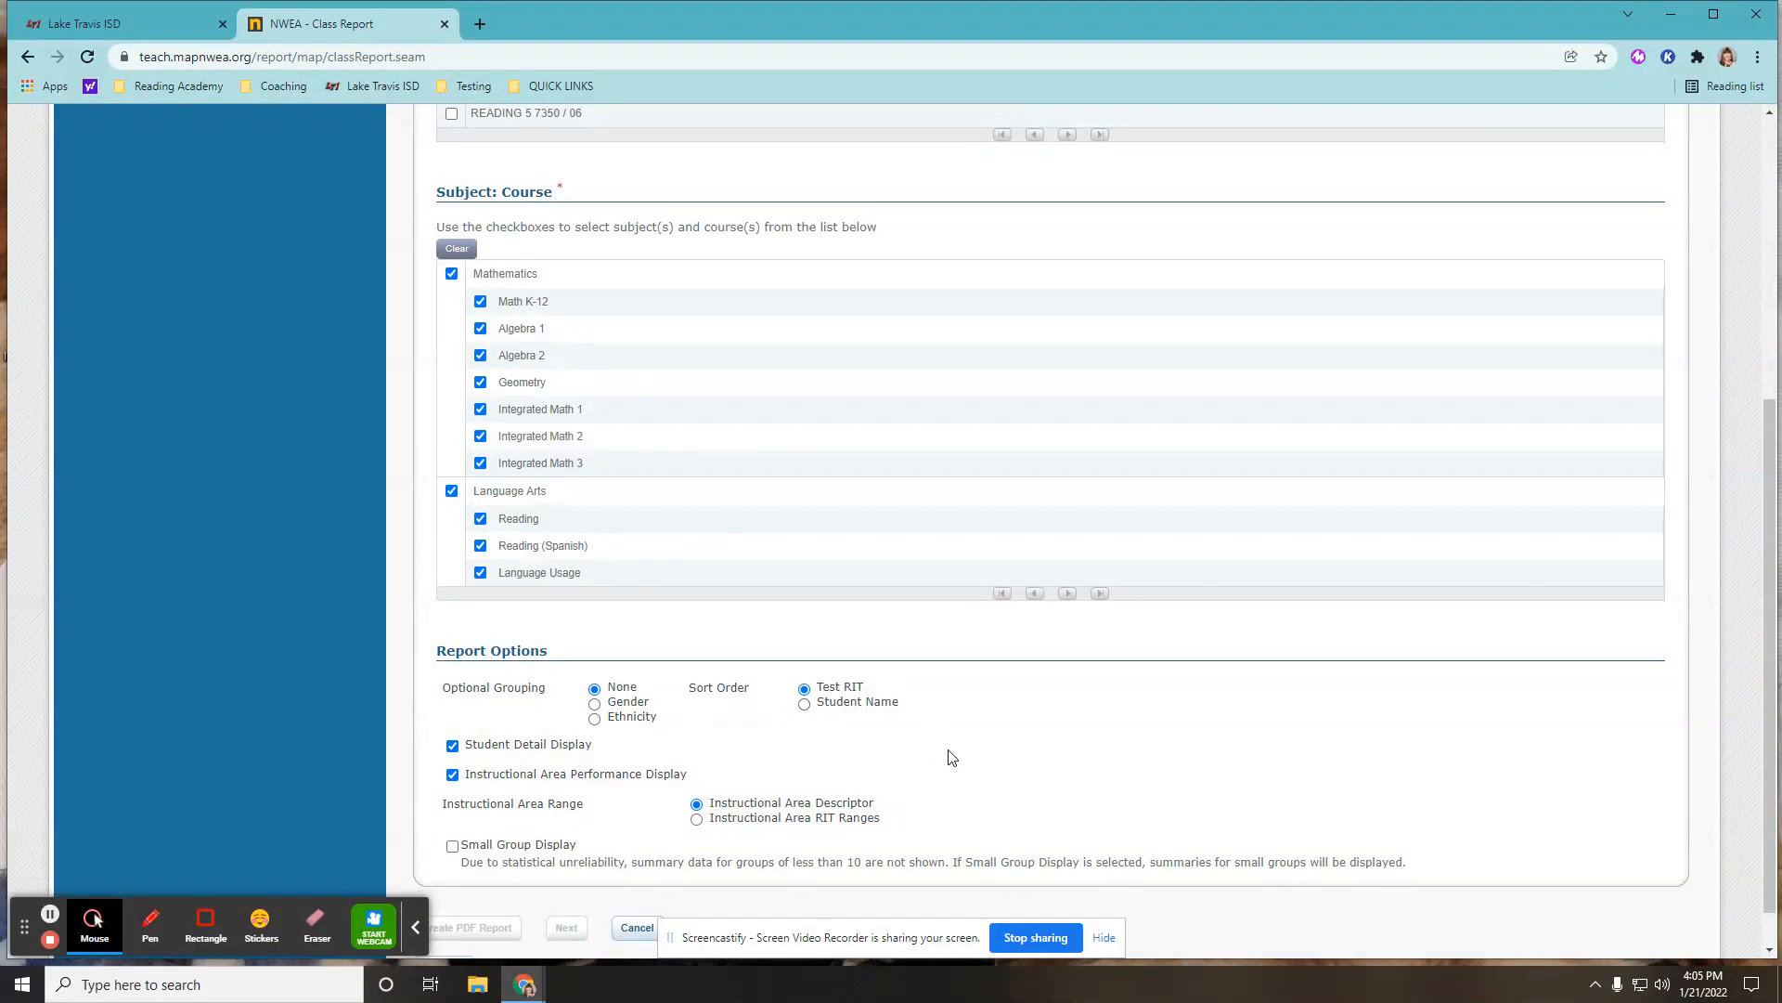
scroll(929, 771, "down", 1)
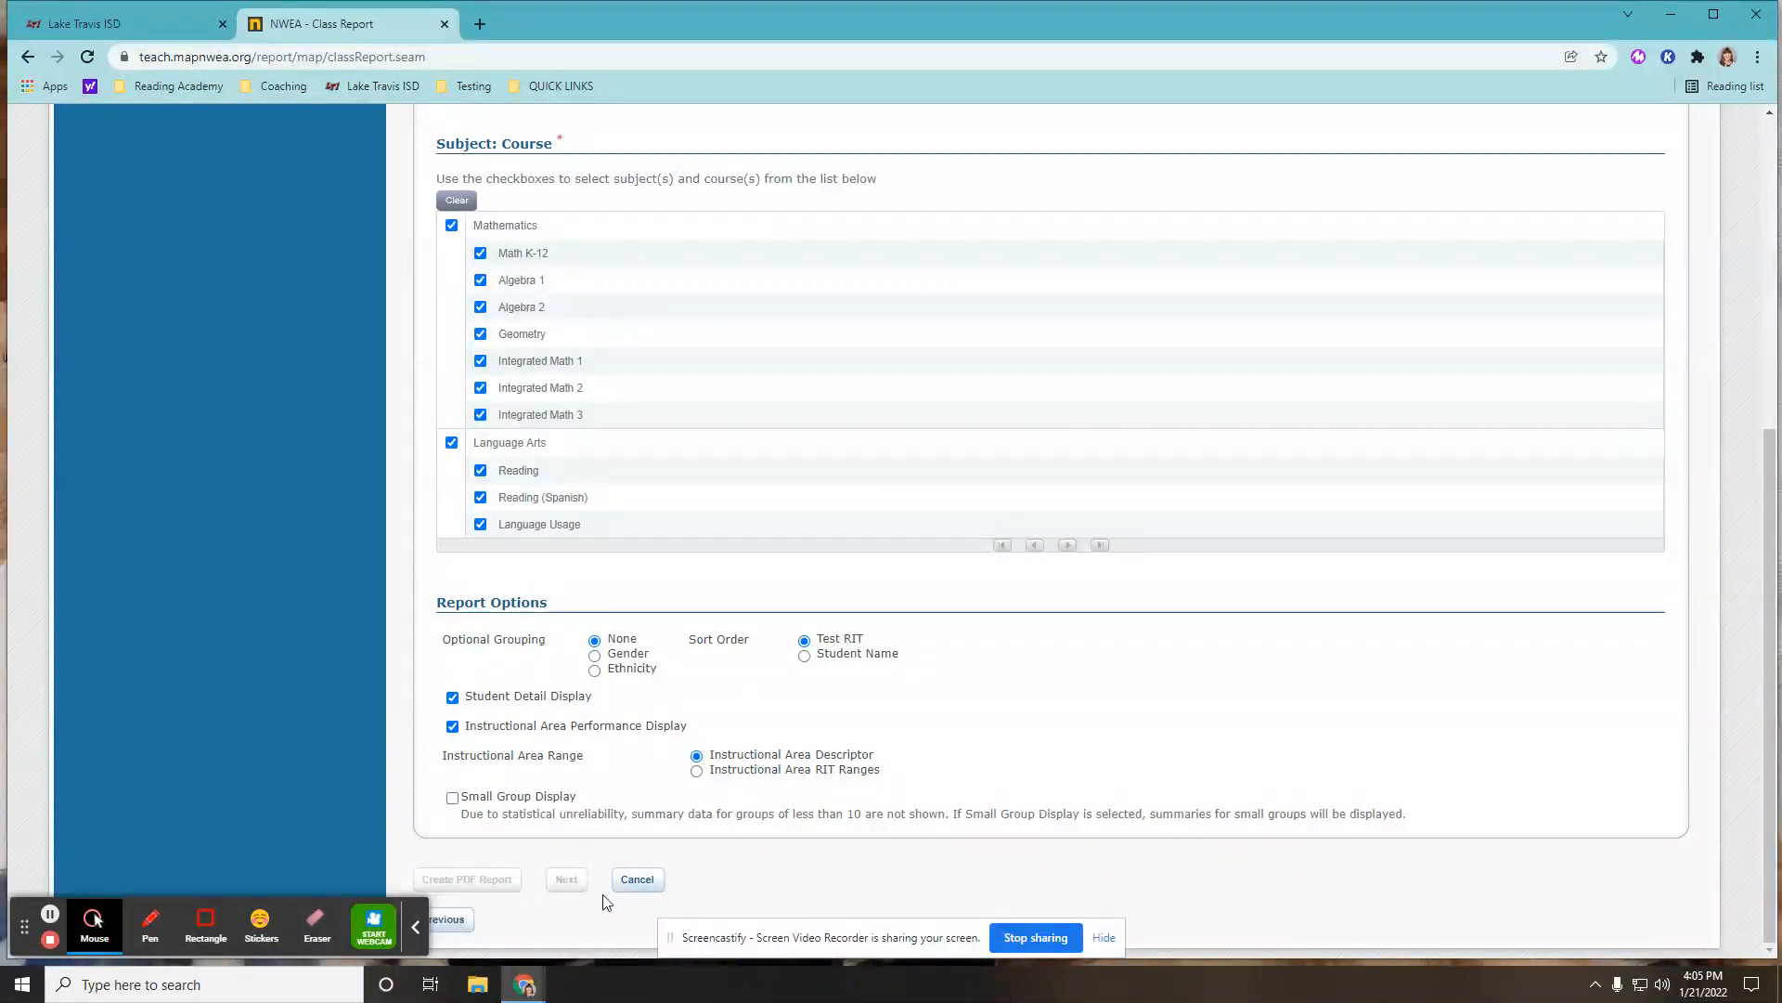
scroll(713, 775, "up", 5)
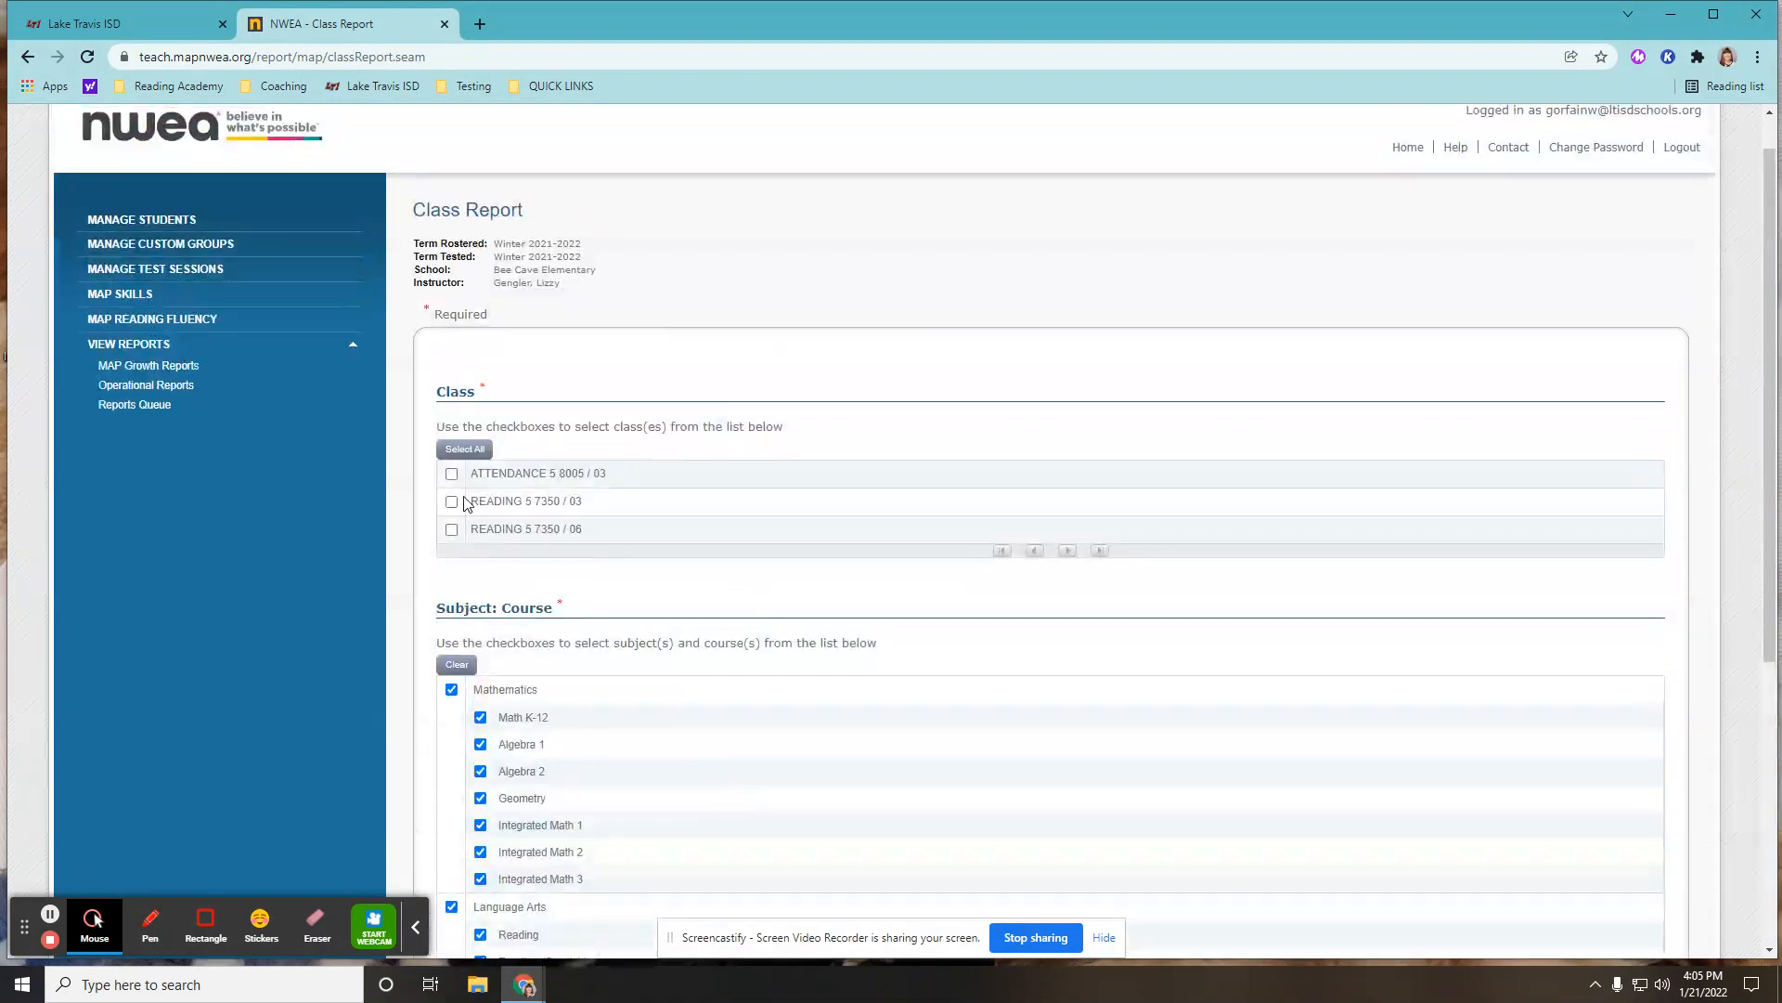
left_click(451, 502)
scroll(746, 689, "down", 5)
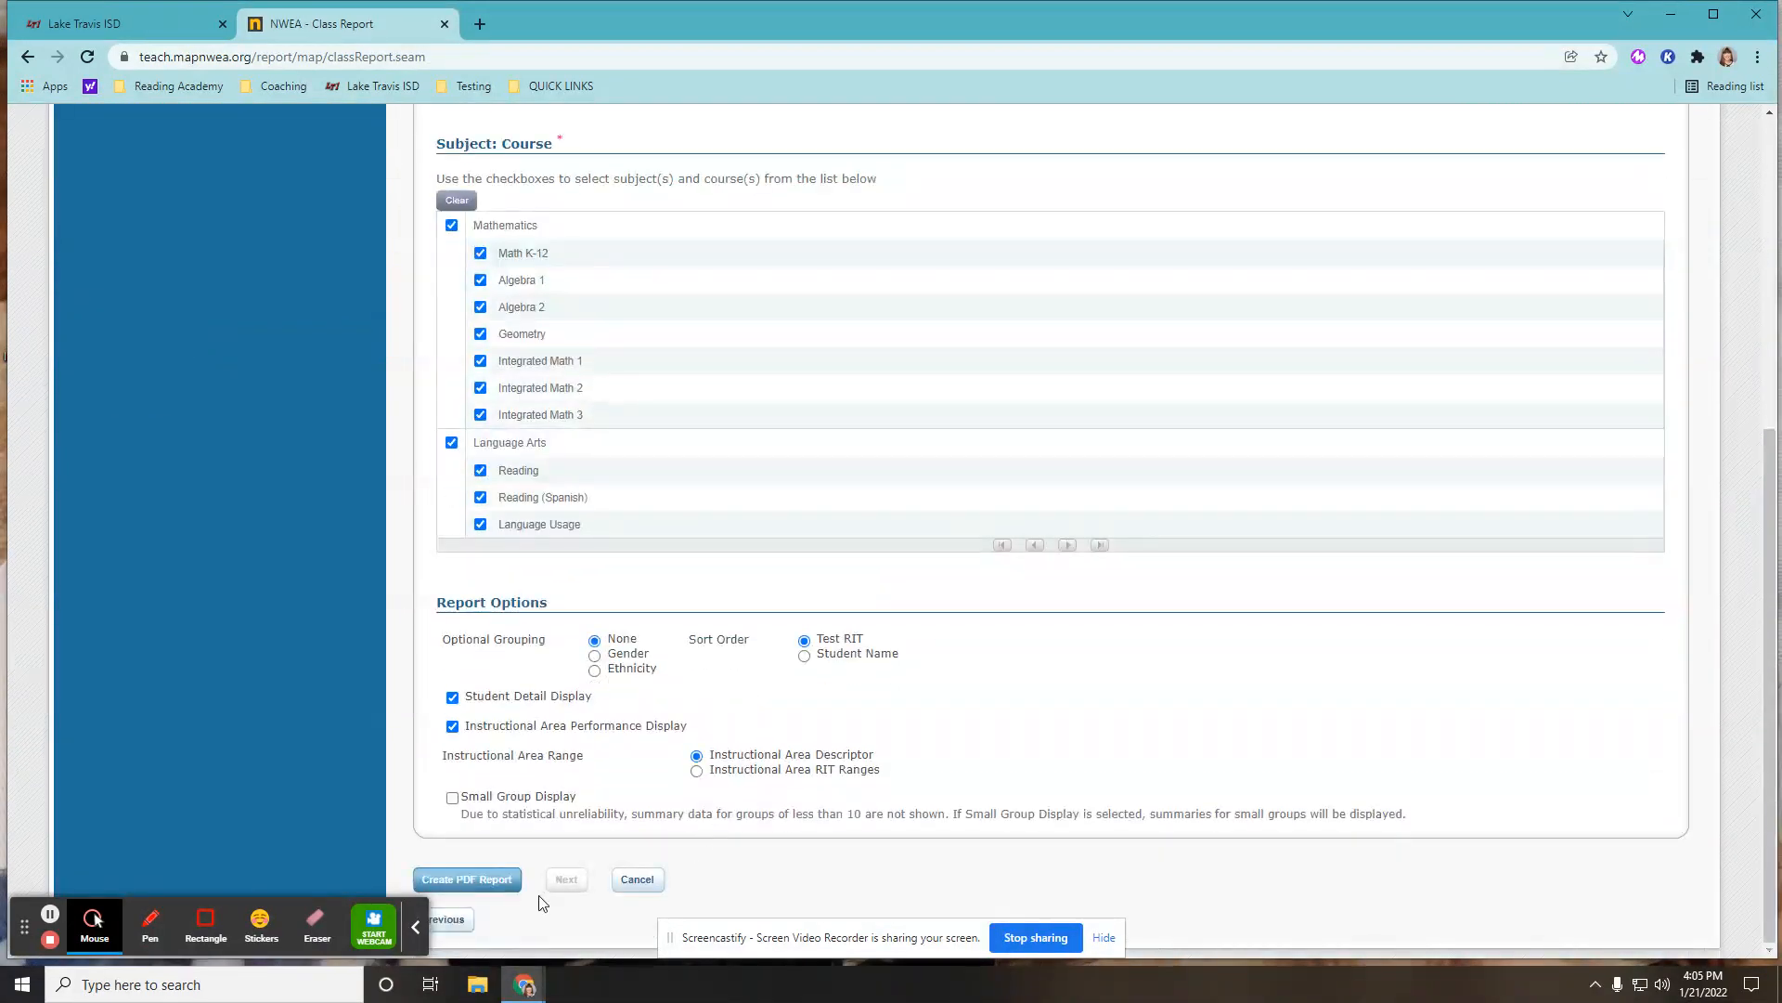
left_click(500, 883)
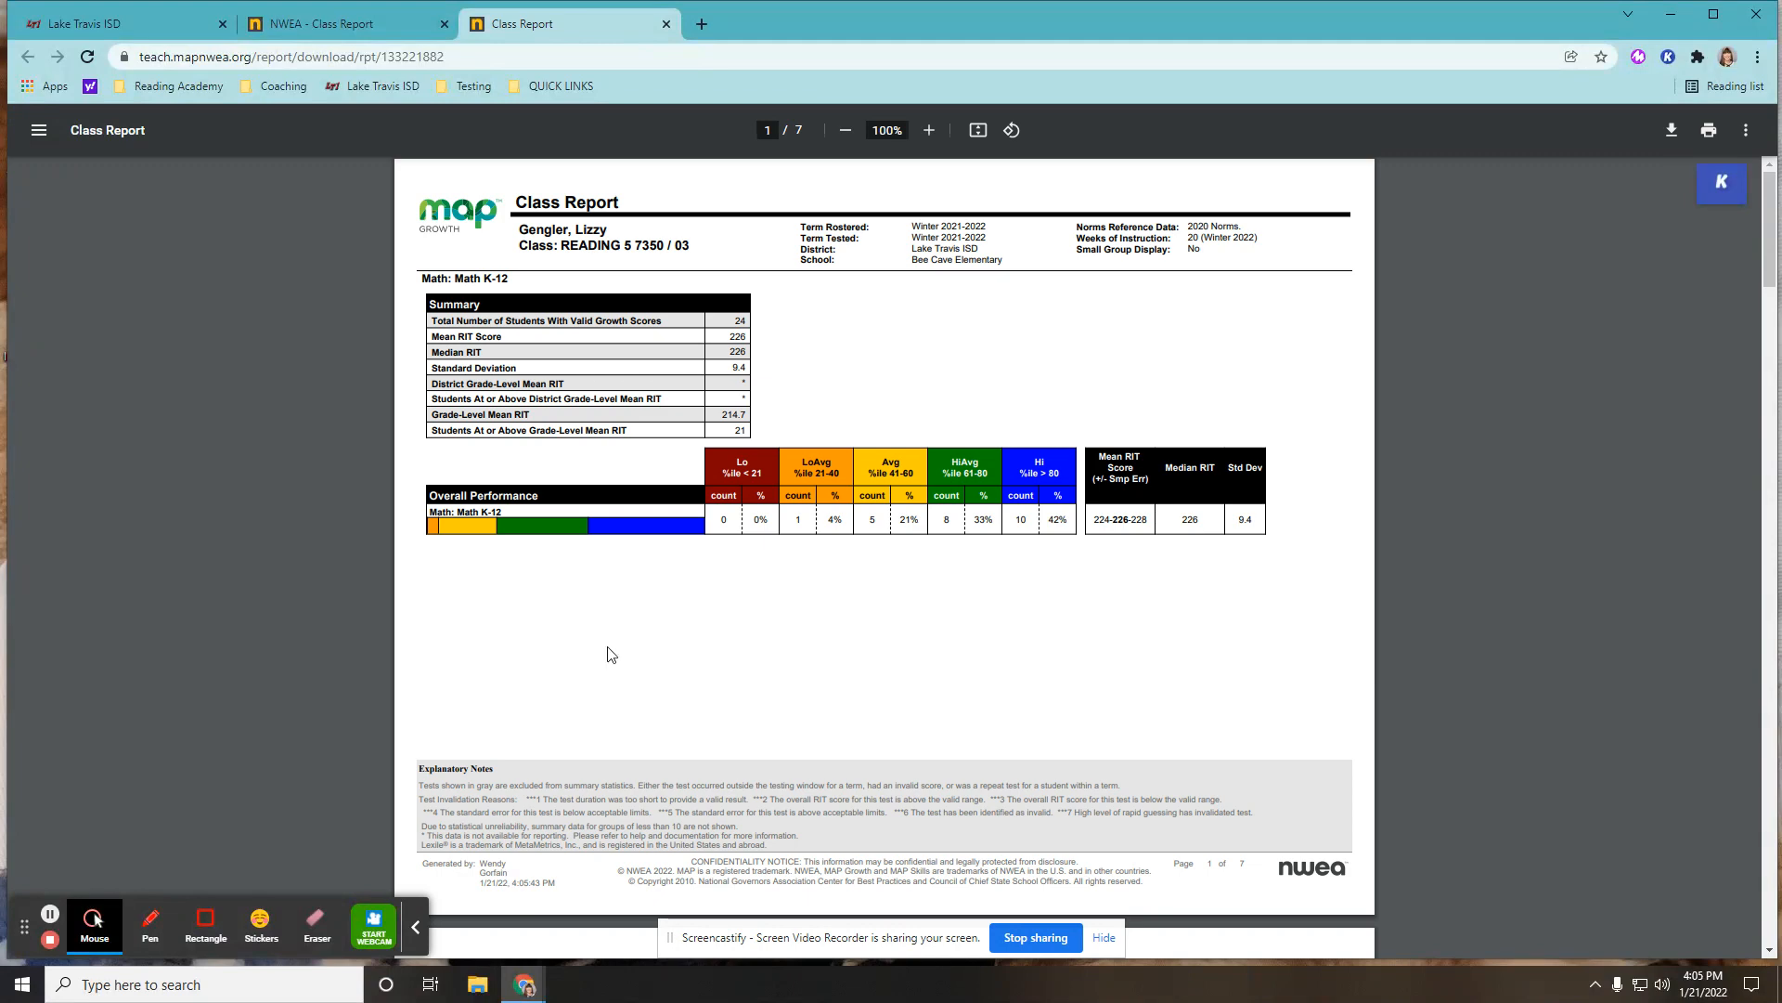
Review the class report's math summary, instructional area performance and student detail pages, and close the report.
scroll(1056, 374, "down", 4)
scroll(1057, 375, "down", 4)
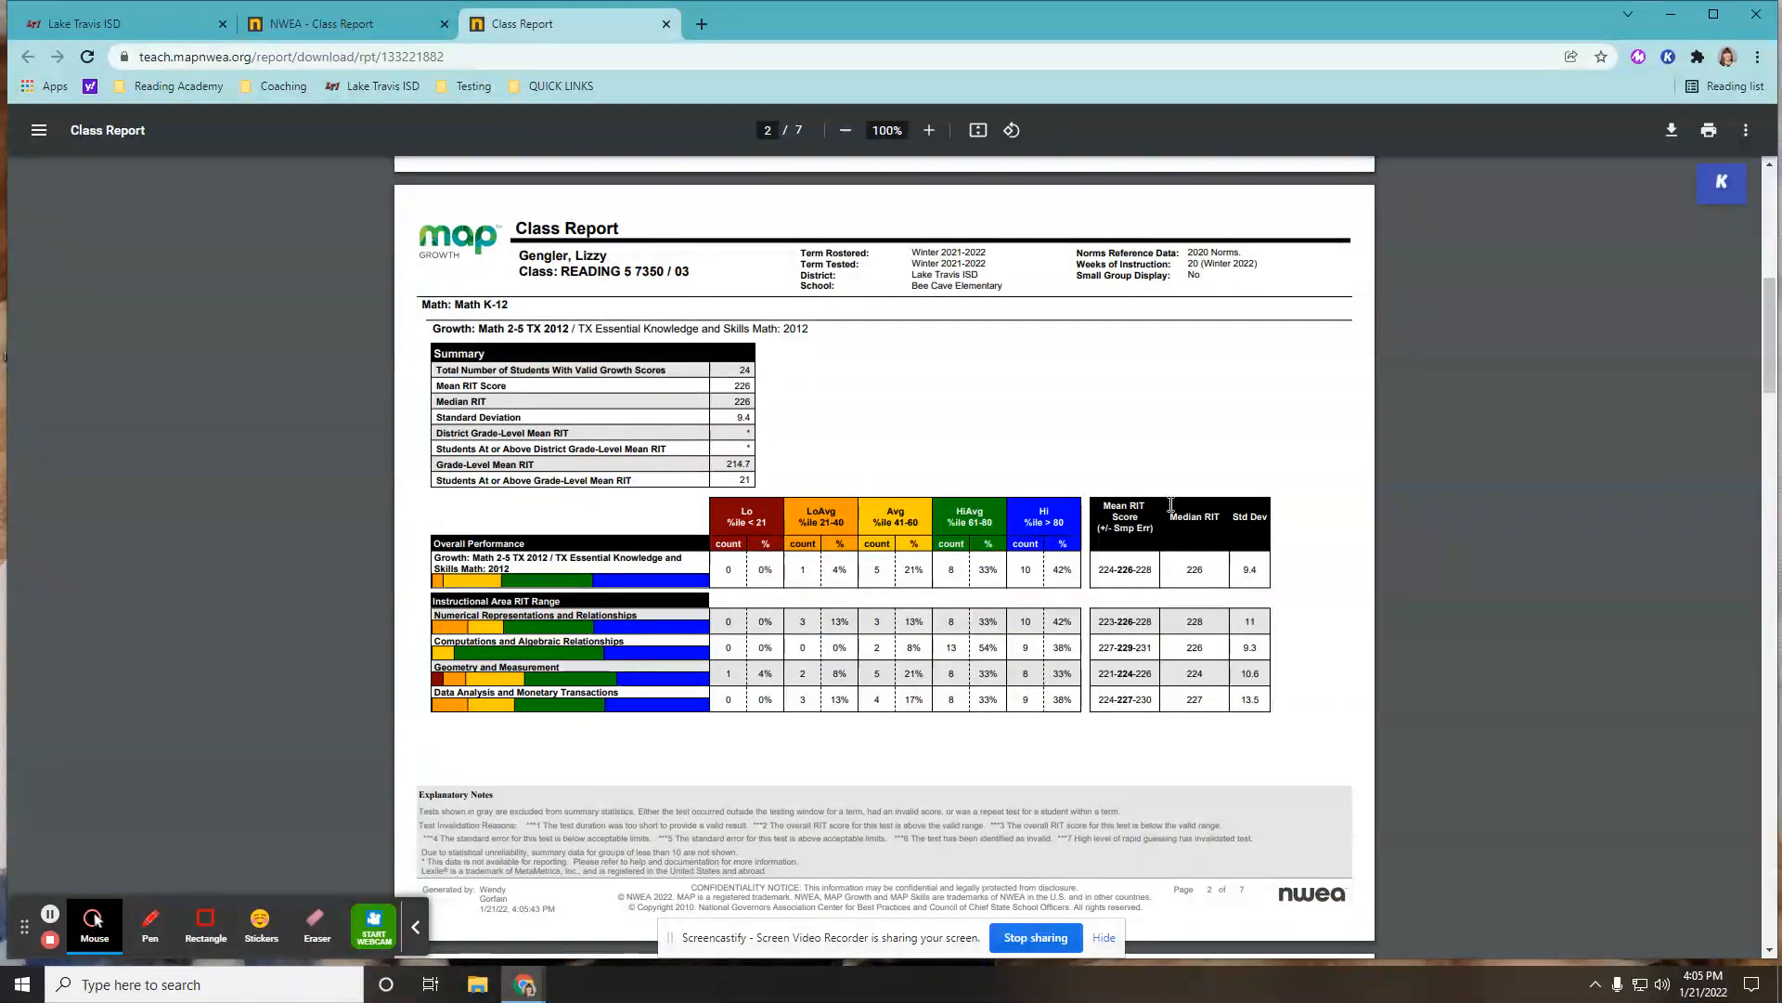
scroll(899, 715, "down", 9)
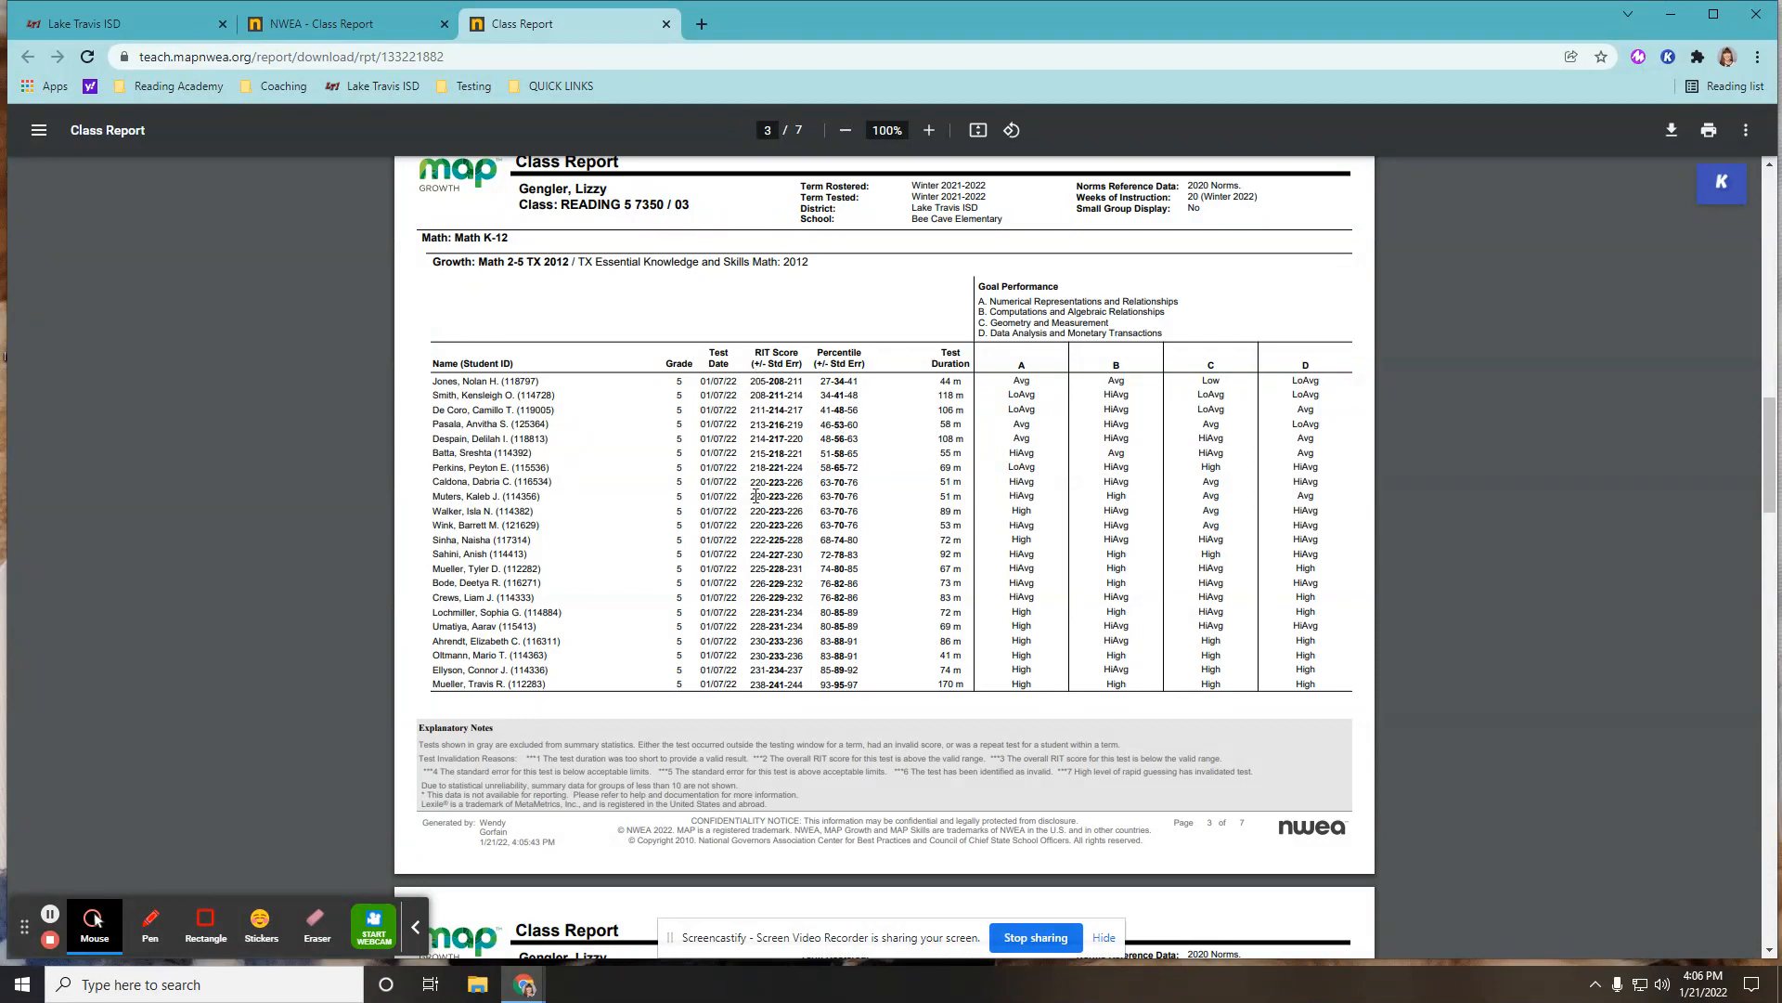
scroll(801, 686, "up", 10)
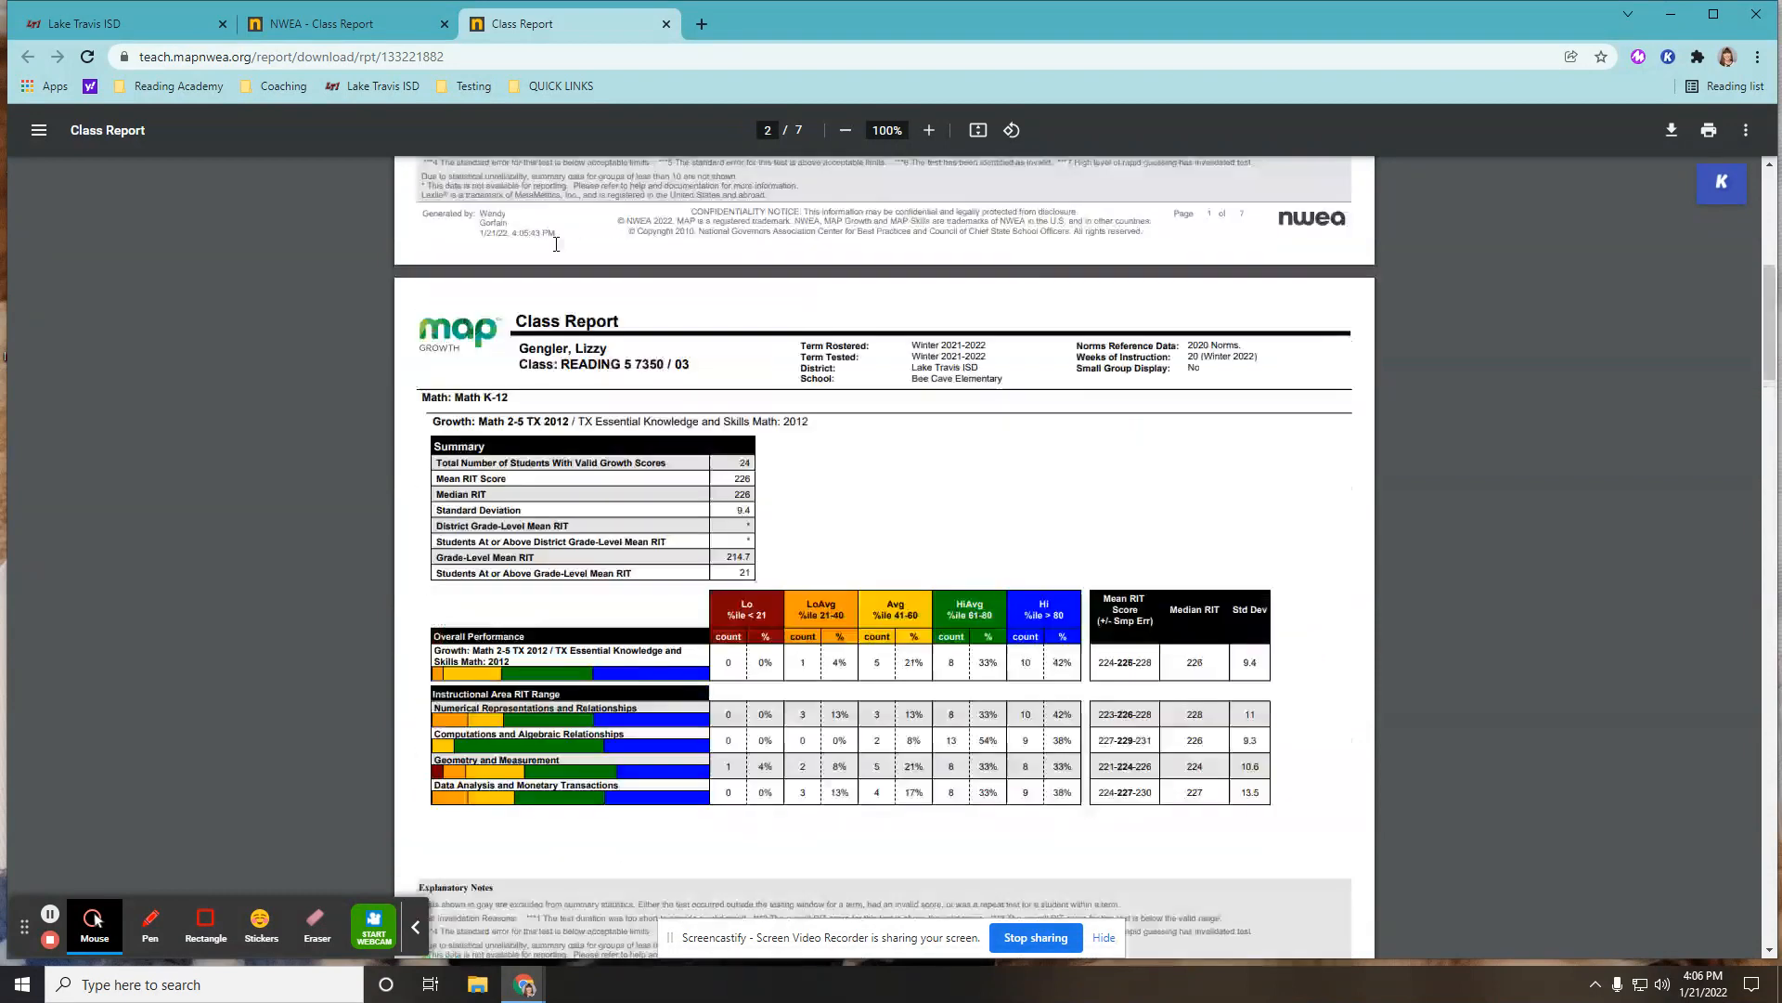
left_click(666, 25)
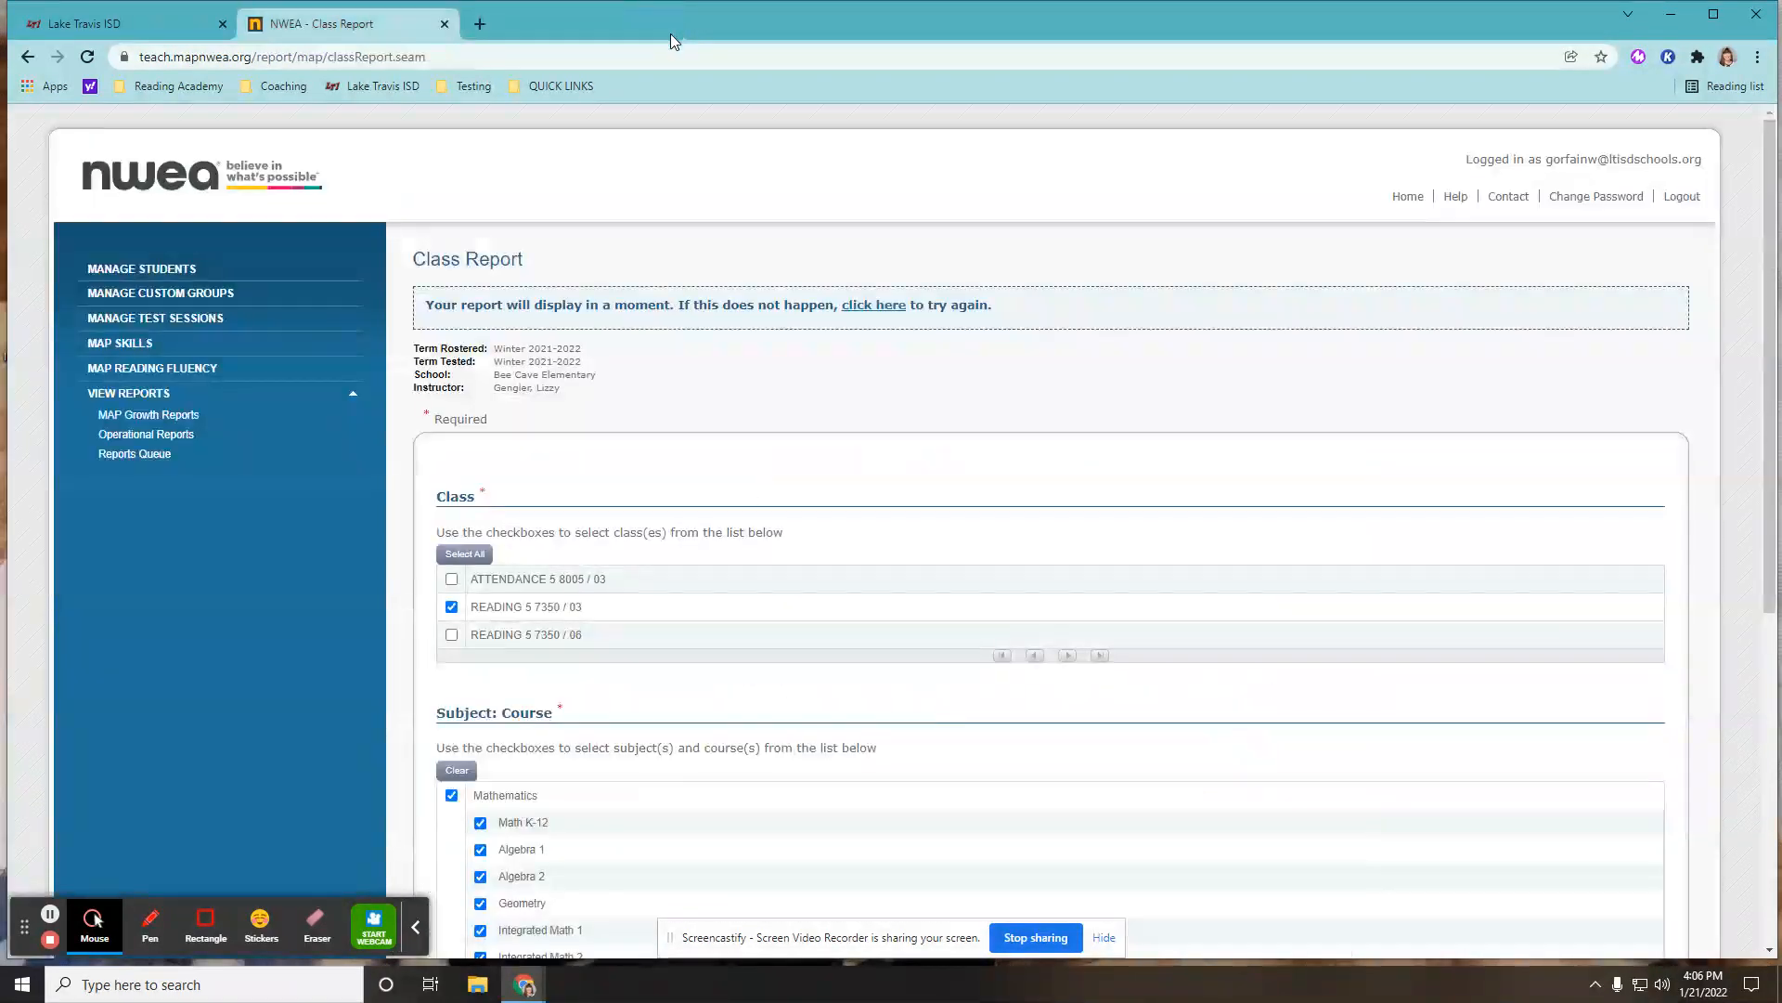
Return to the MAP Growth Reports and open the Learning Continuum.
left_click(152, 415)
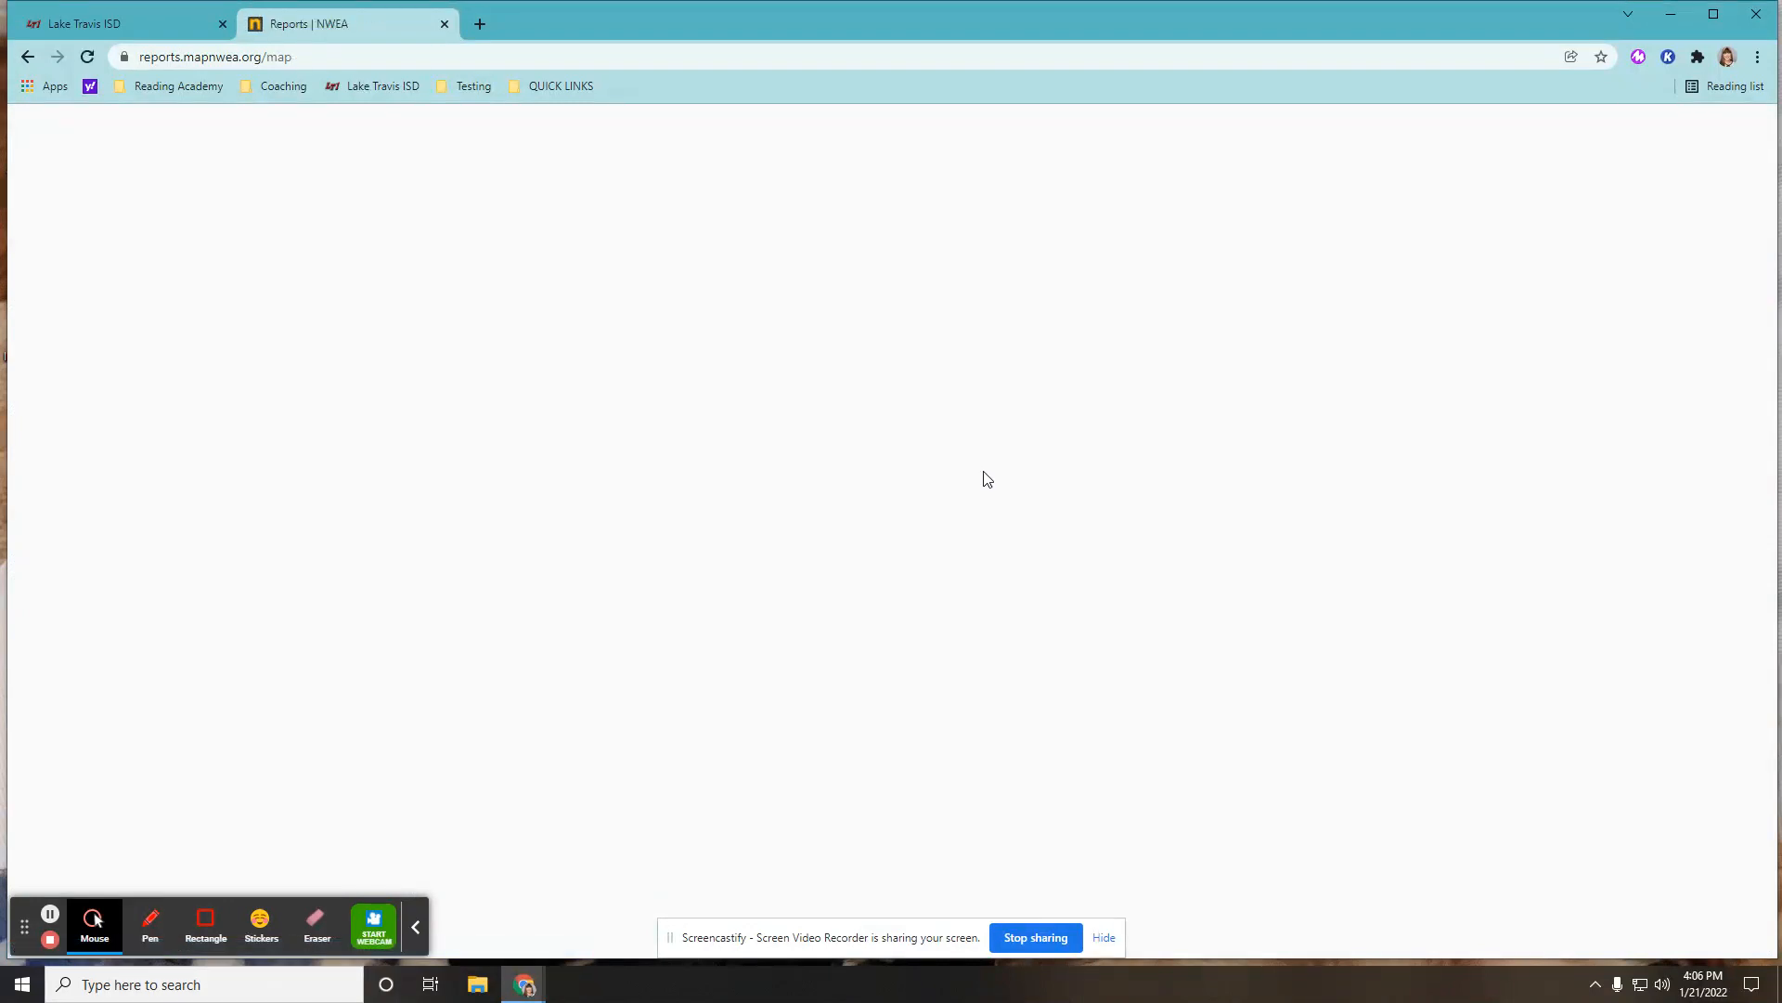
scroll(973, 477, "down", 3)
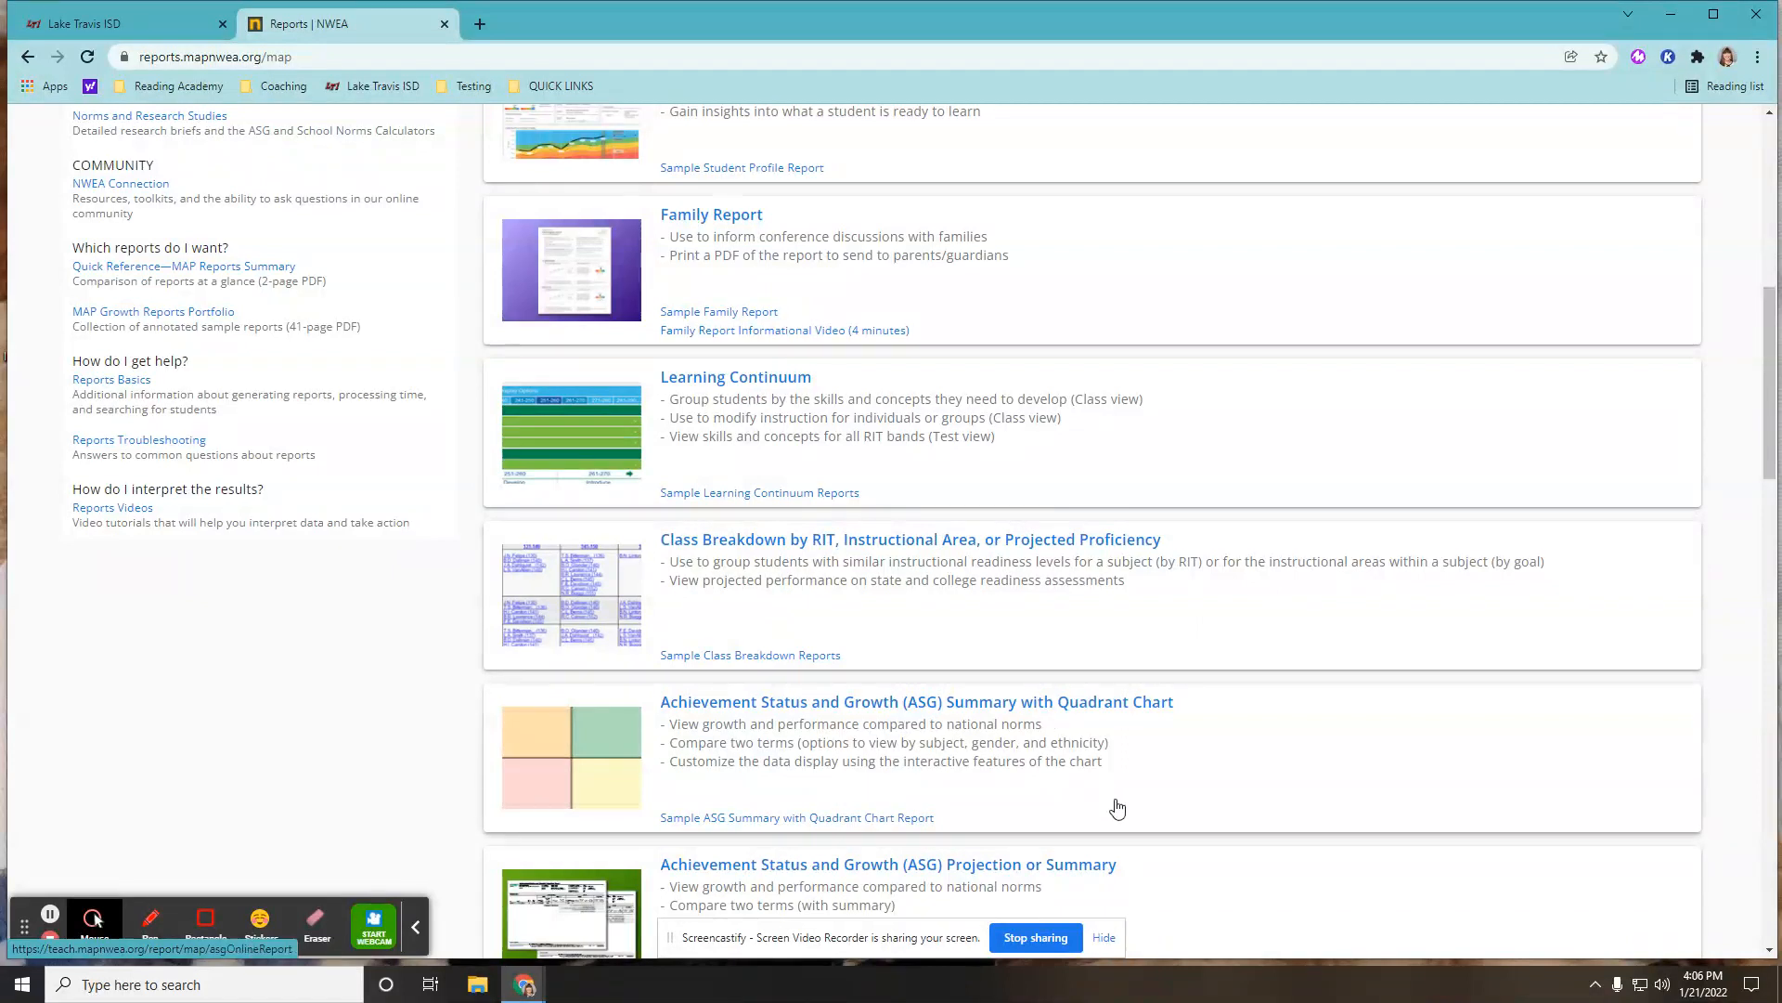
left_click(757, 374)
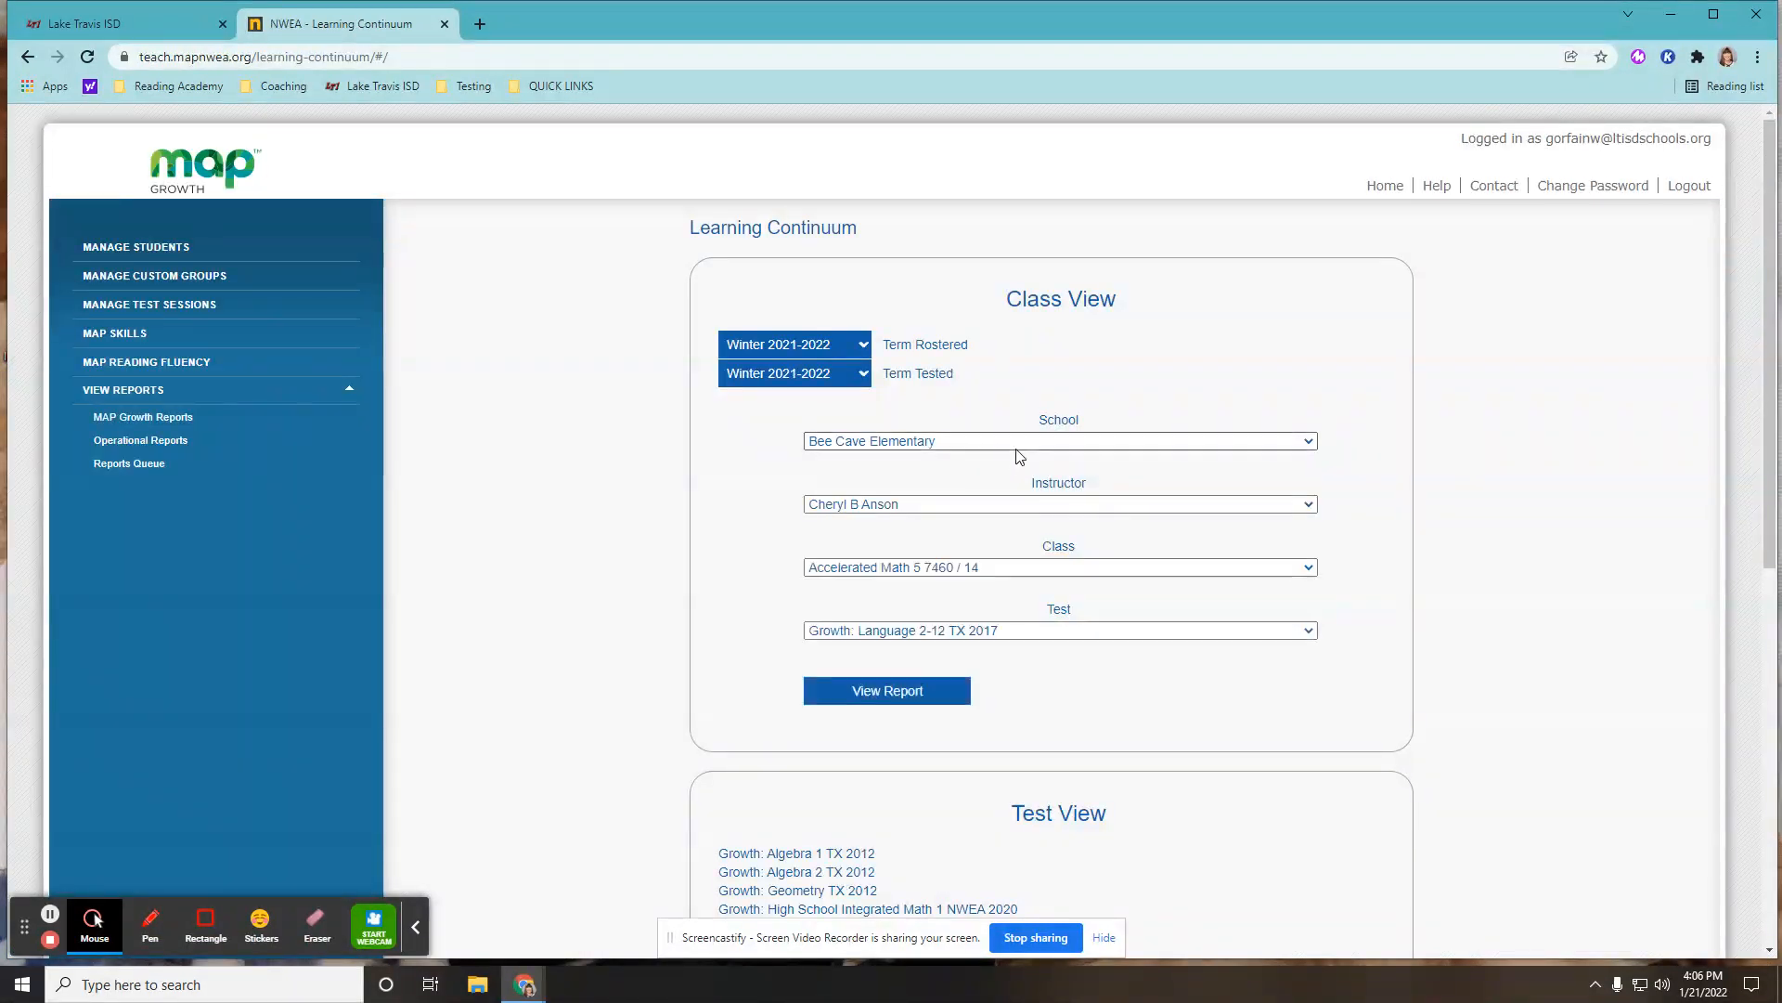
Keep Bee Cave Elementary as the Class View school and choose the same instructor as in the class report.
left_click(984, 444)
left_click(981, 443)
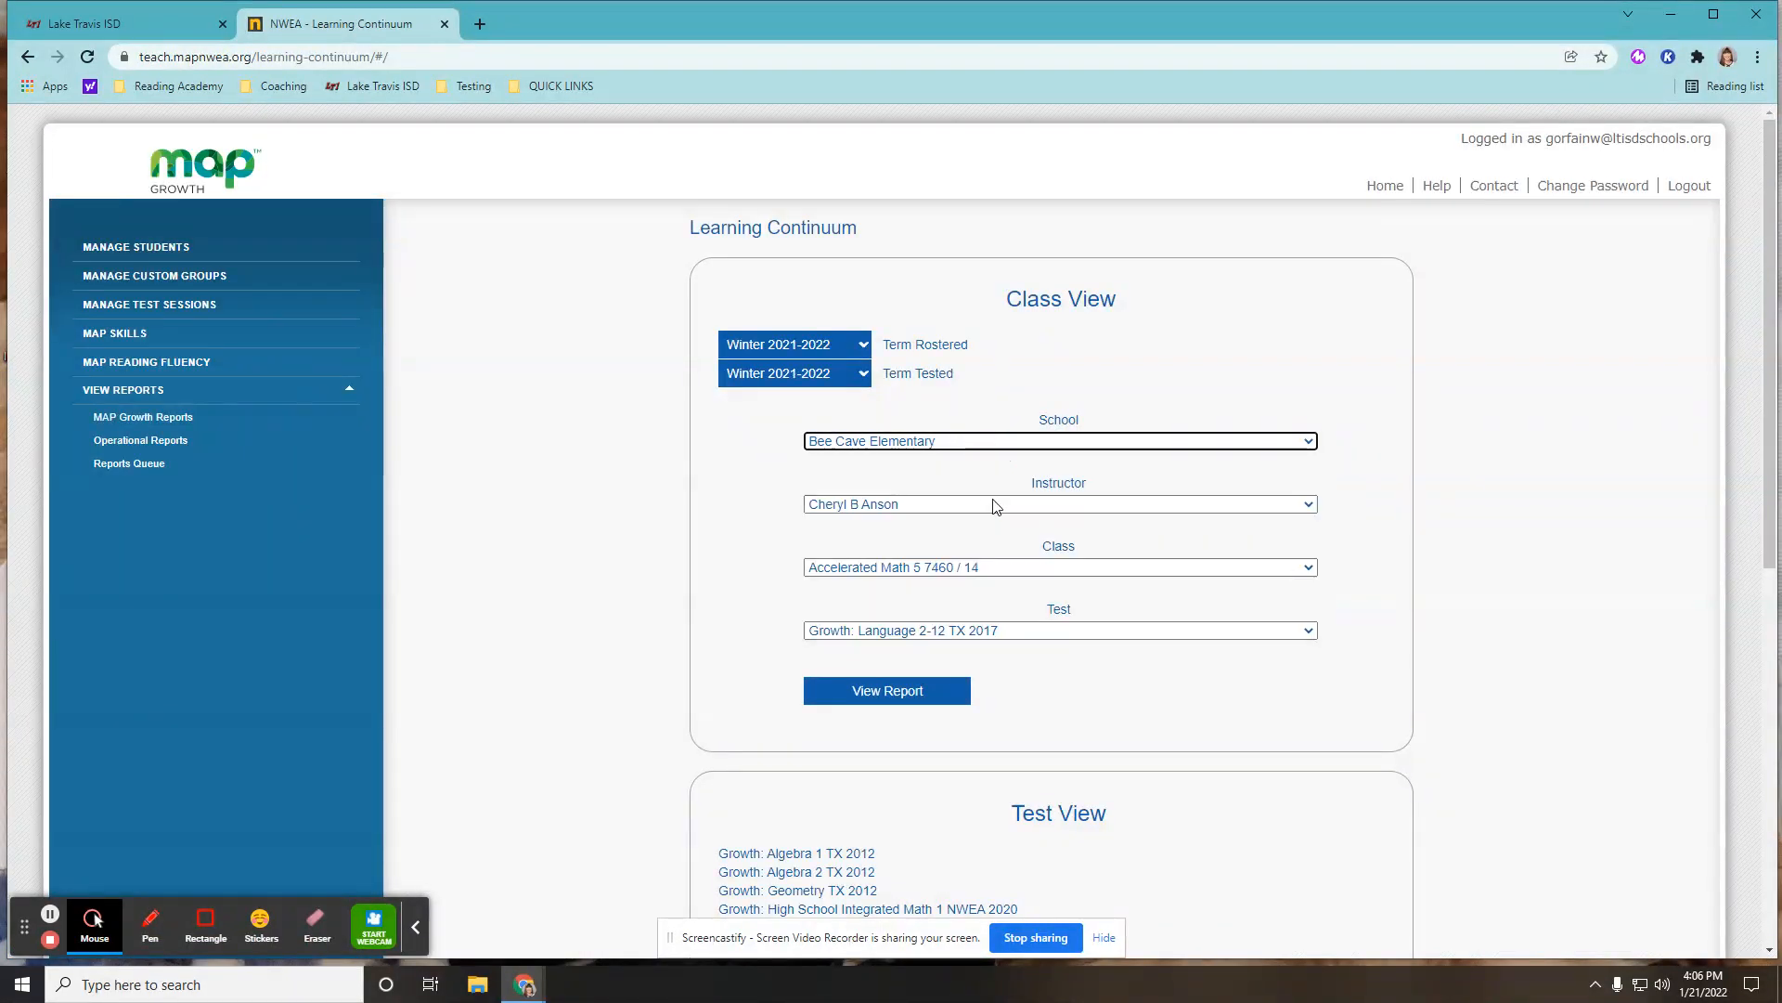
left_click(993, 505)
scroll(993, 684, "down", 2)
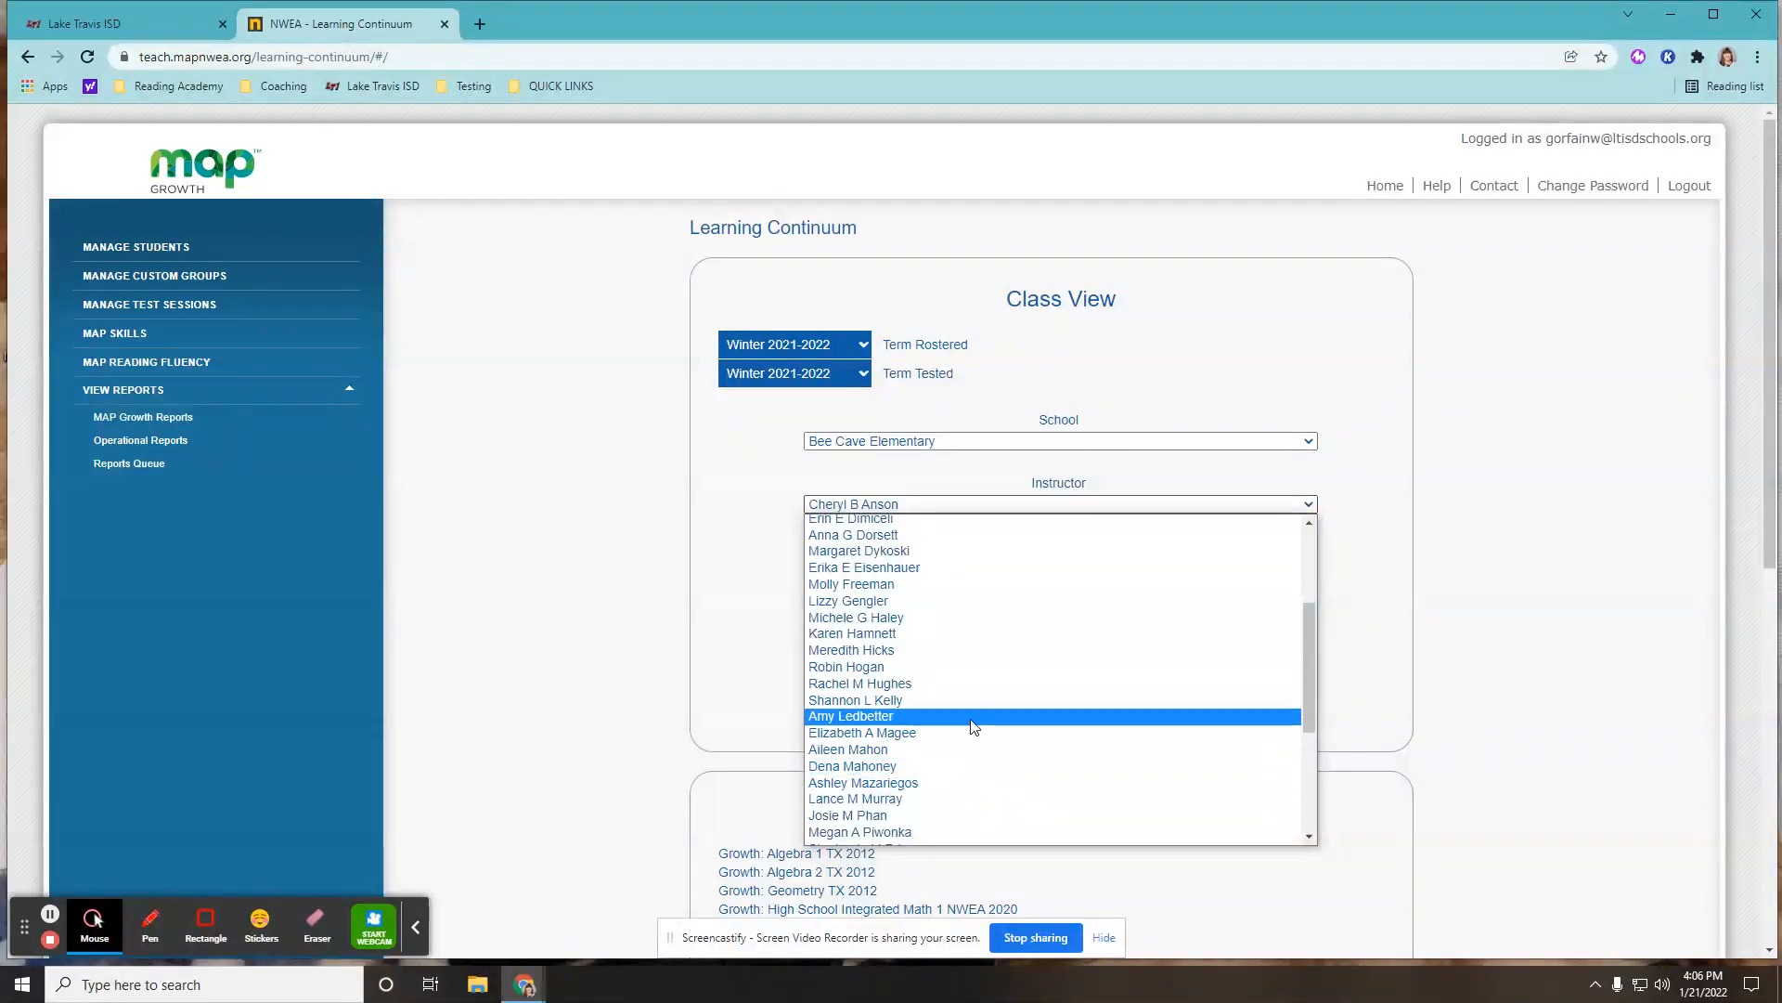
left_click(917, 602)
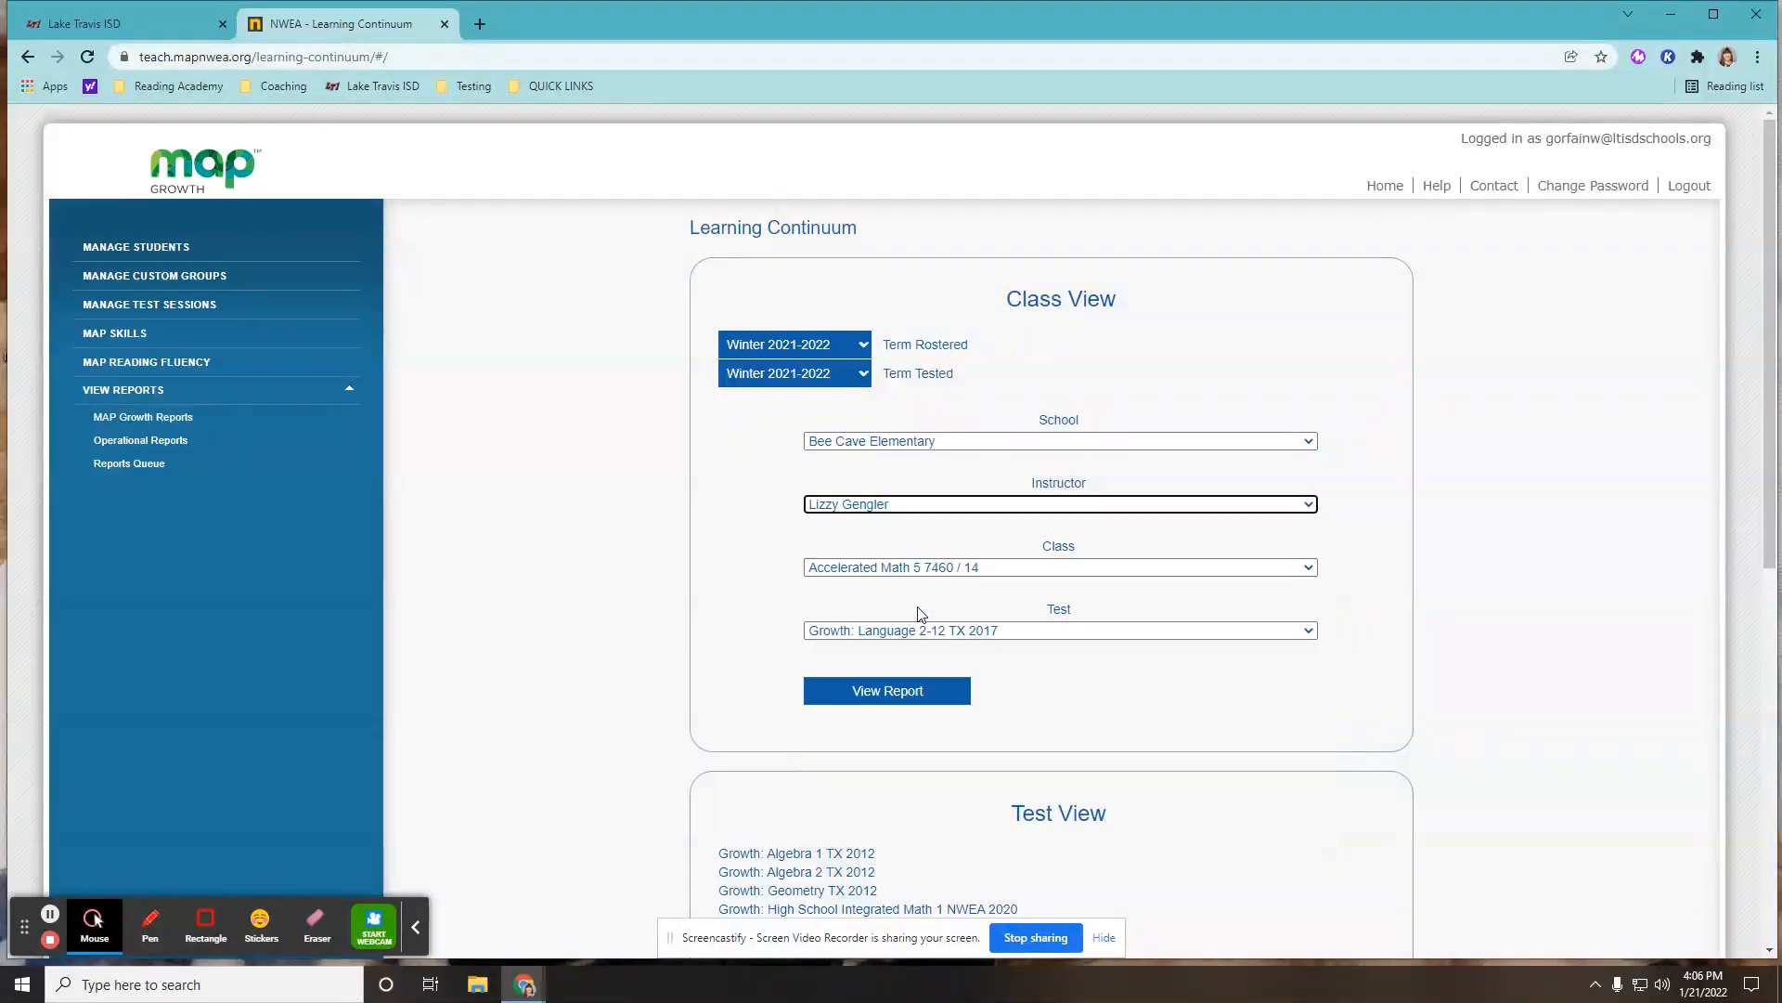
Choose the READING 5 7350 / 03 class and the Growth: Reading 2-5 TX 2017 test, and view the report.
left_click(965, 568)
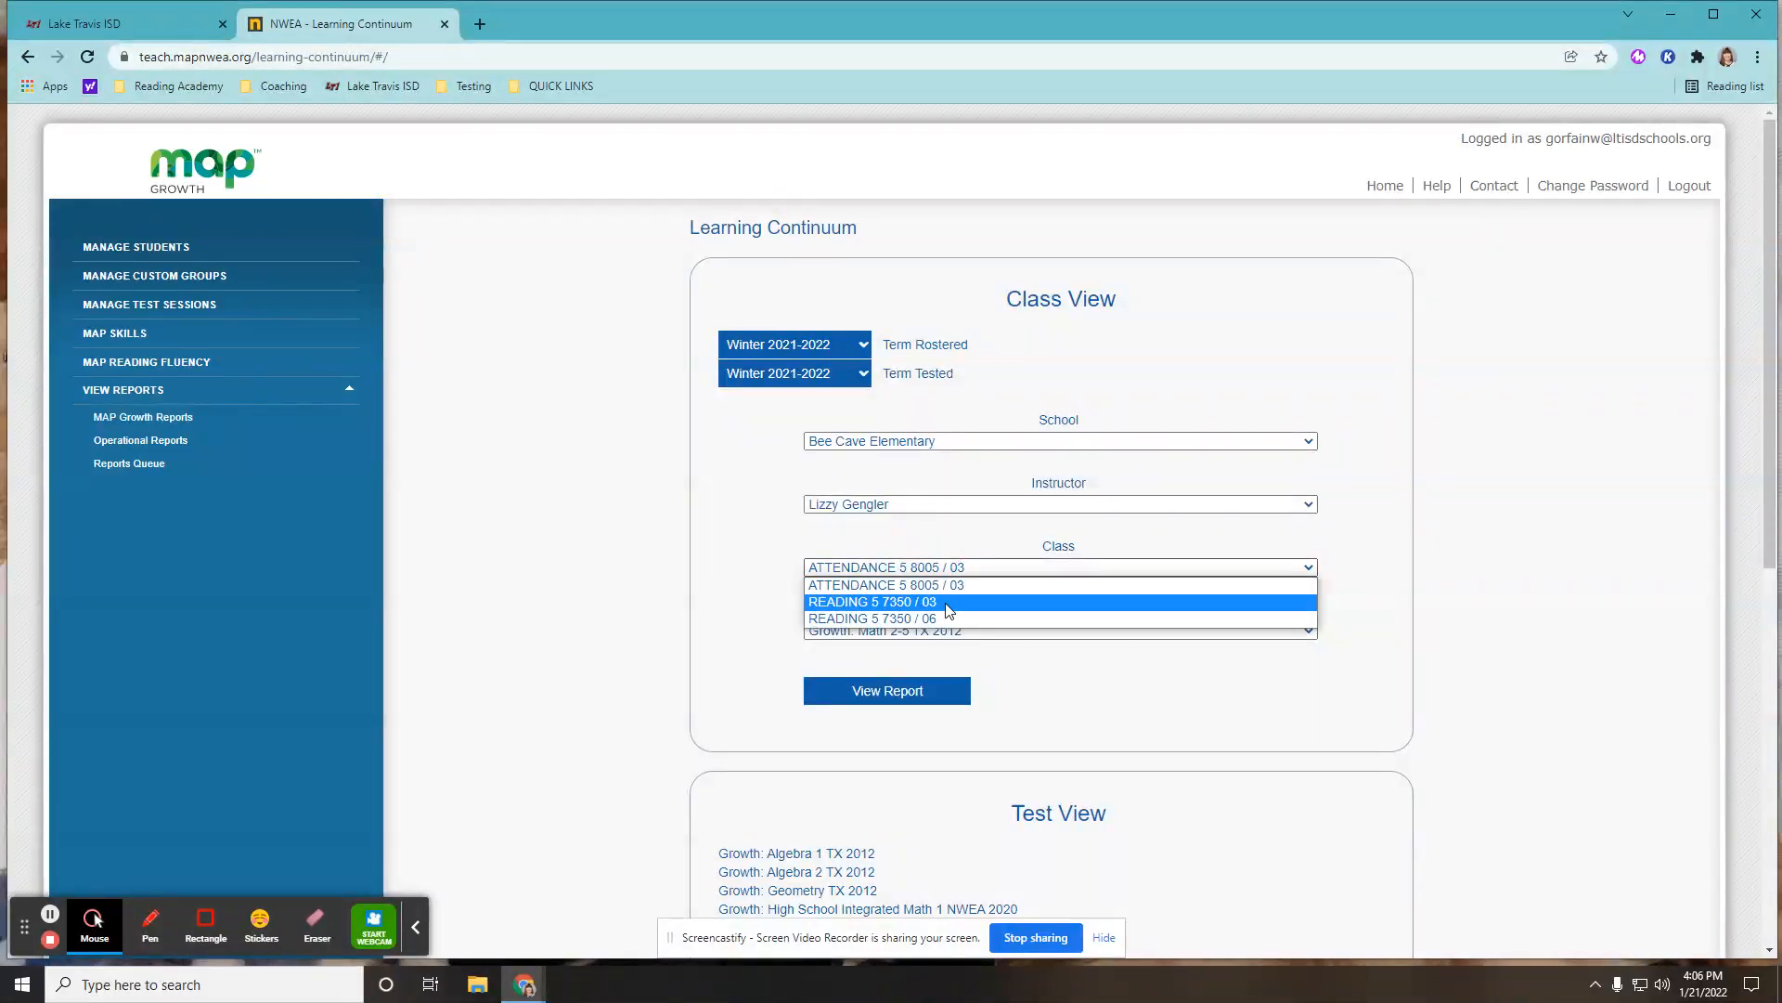
left_click(947, 603)
left_click(935, 633)
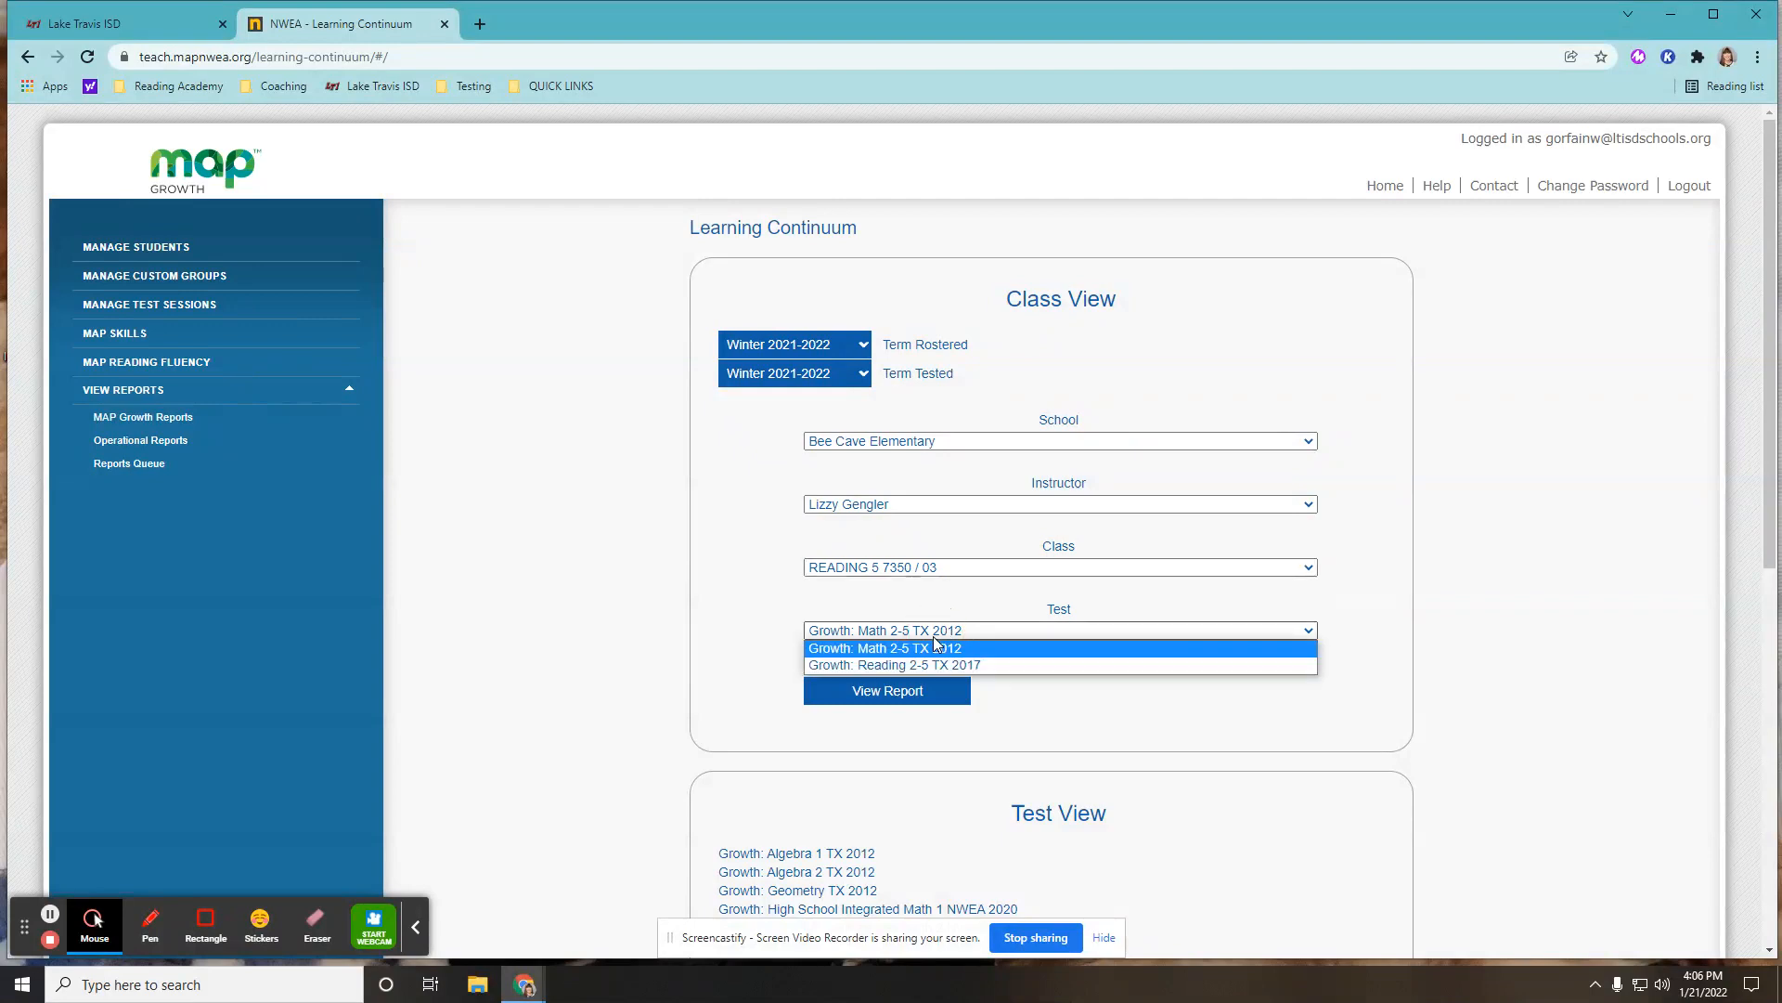
left_click(929, 668)
left_click(924, 692)
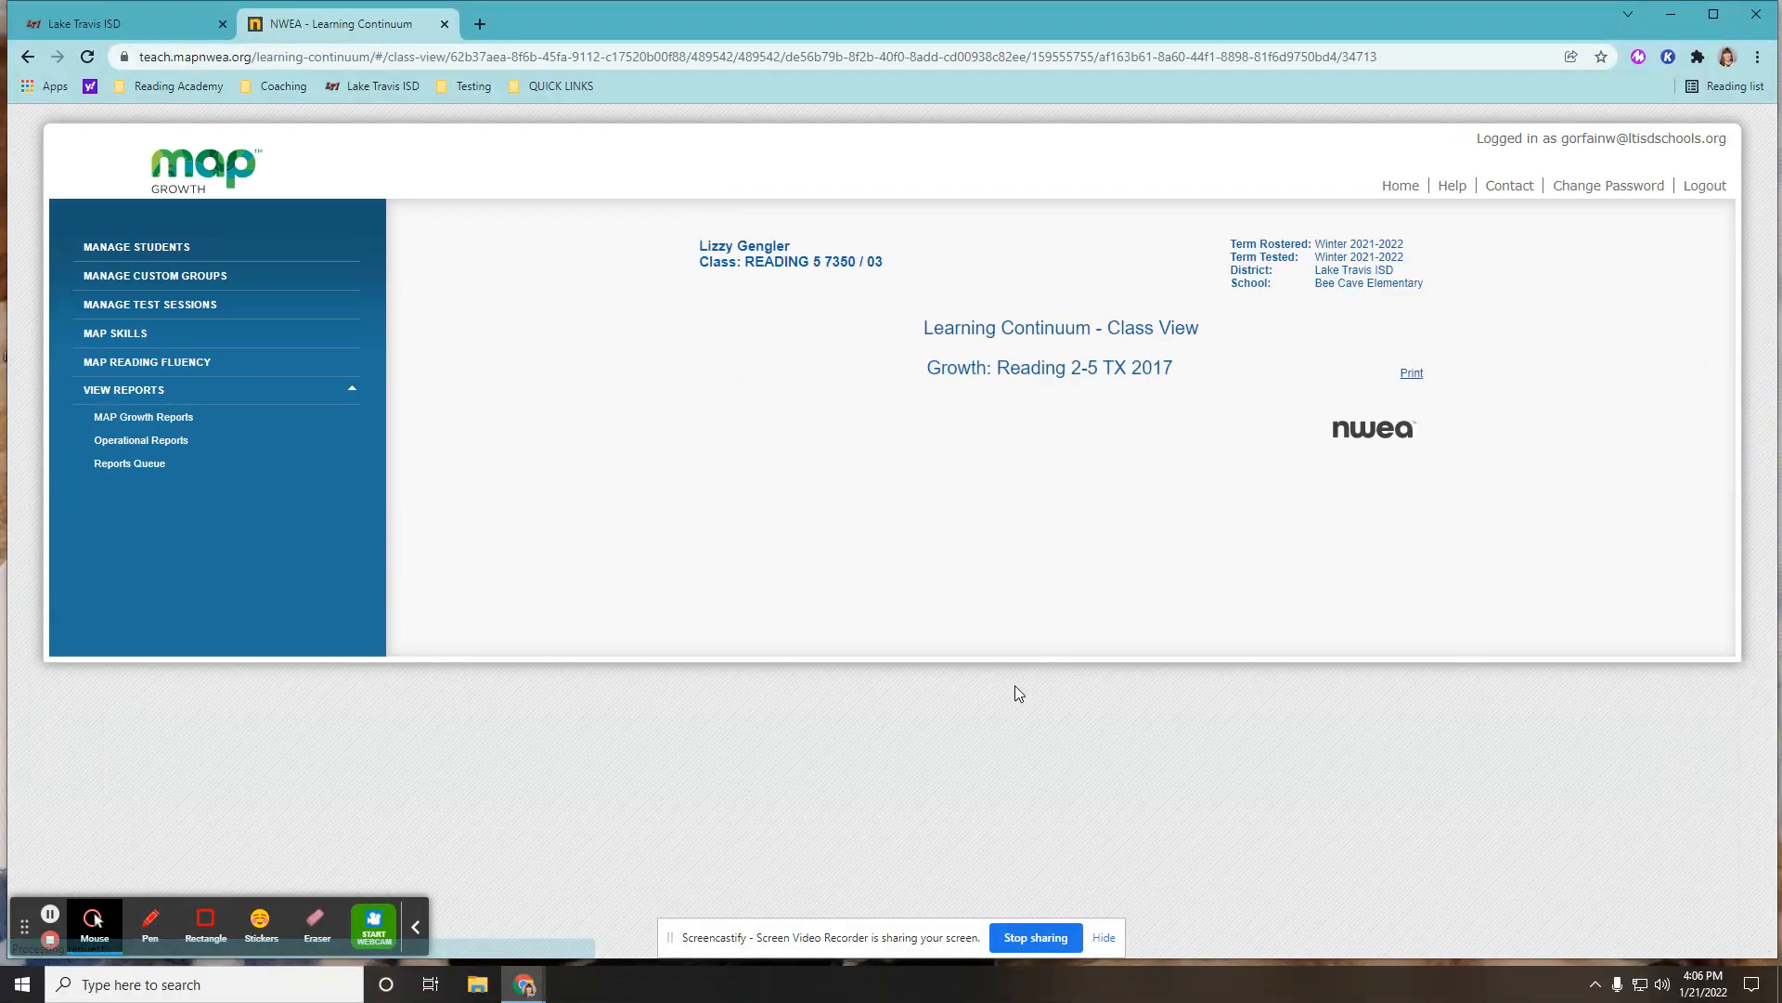
Expand Purpose and Point of View under Author's Purpose and Craft and examine the skills and students in each RIT band.
scroll(1114, 660, "down", 2)
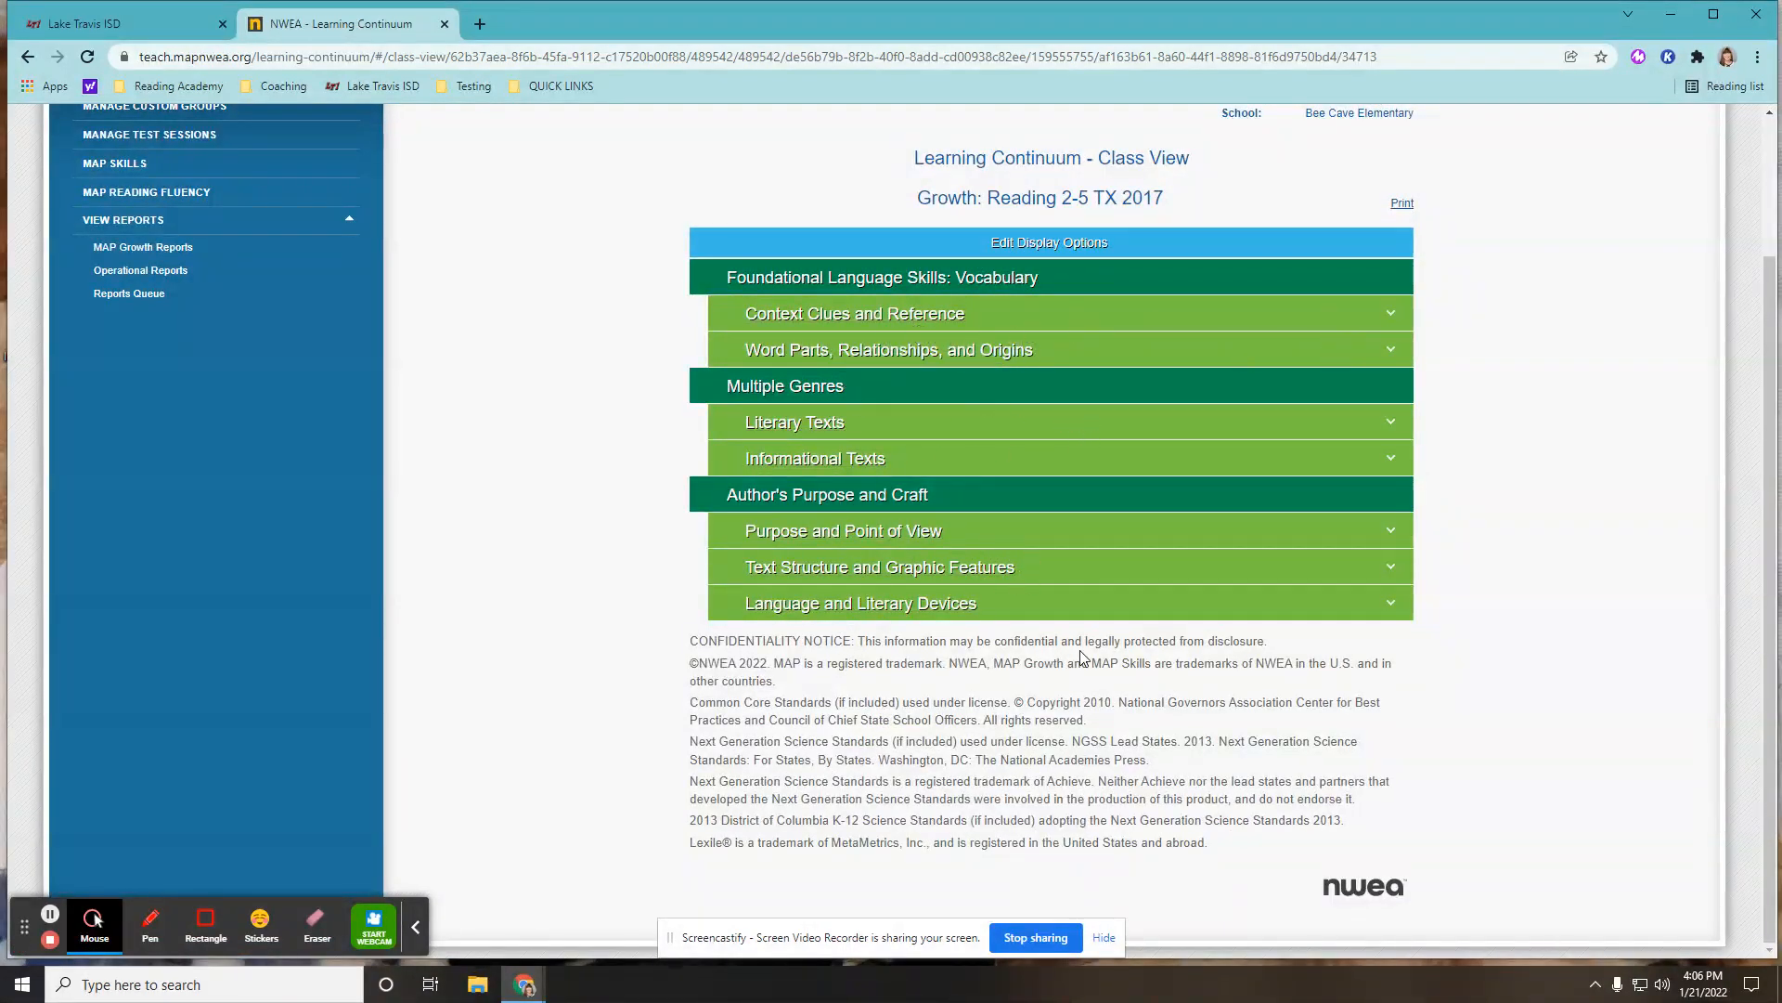
left_click(1403, 536)
scroll(1095, 676, "down", 2)
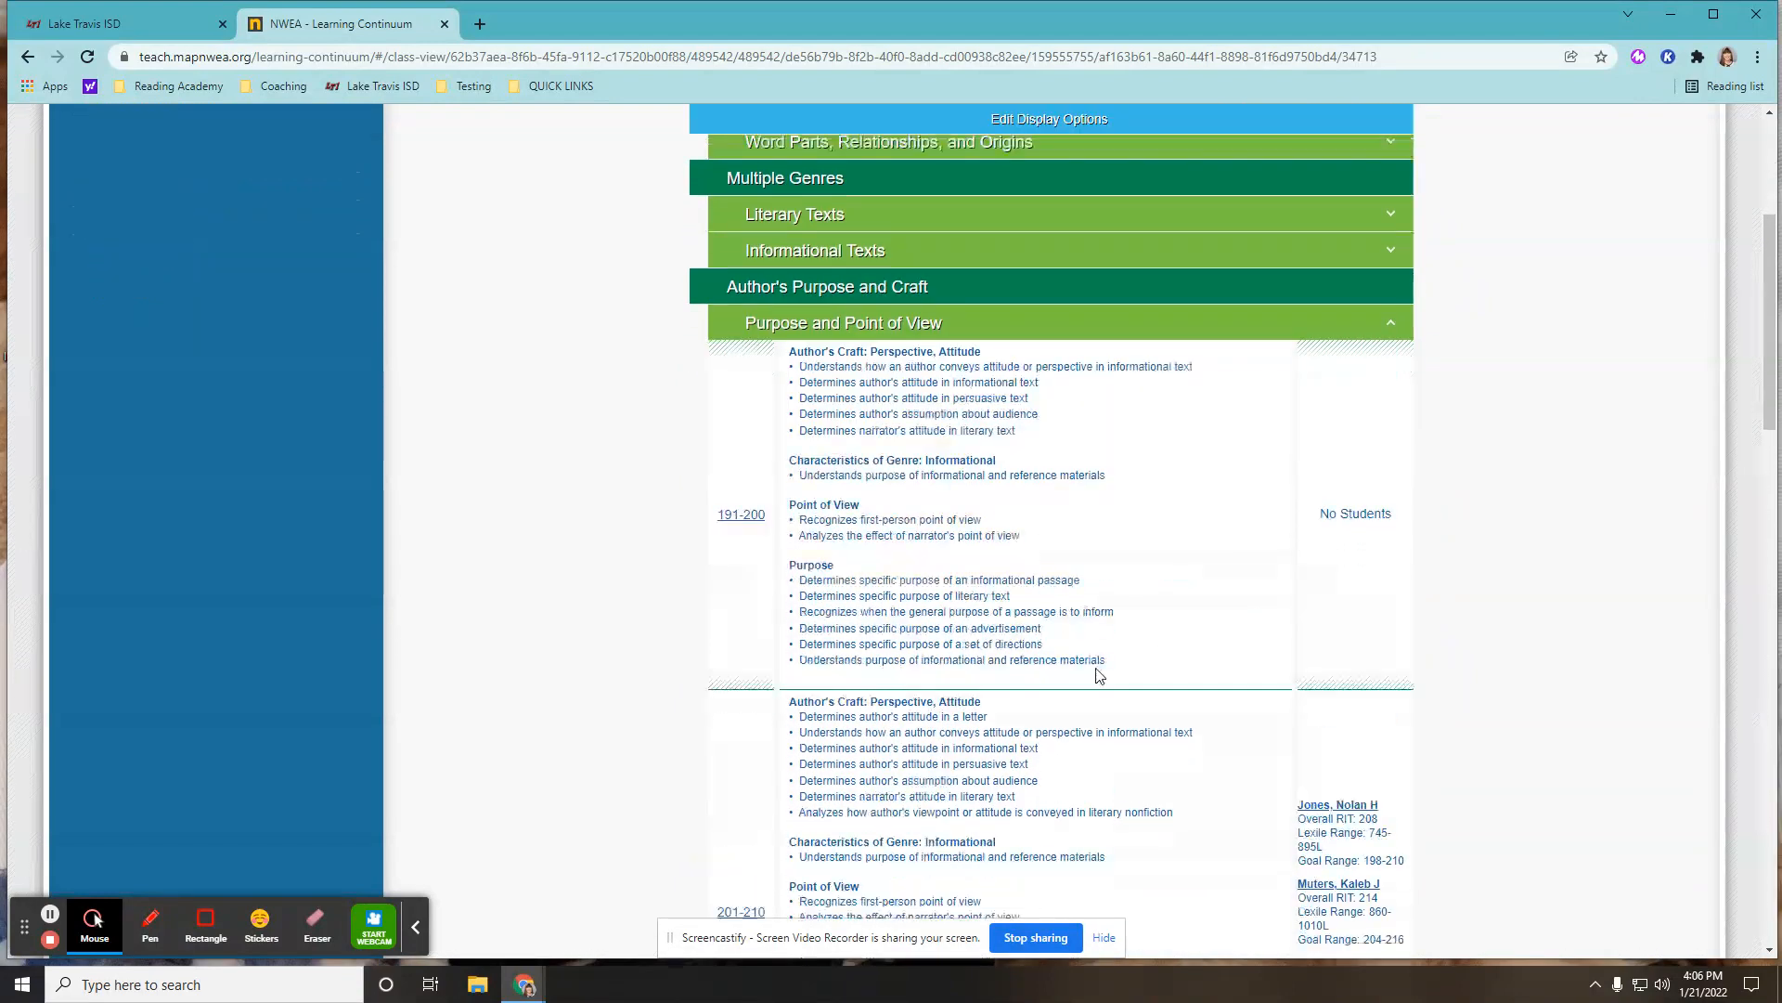
scroll(1095, 676, "down", 5)
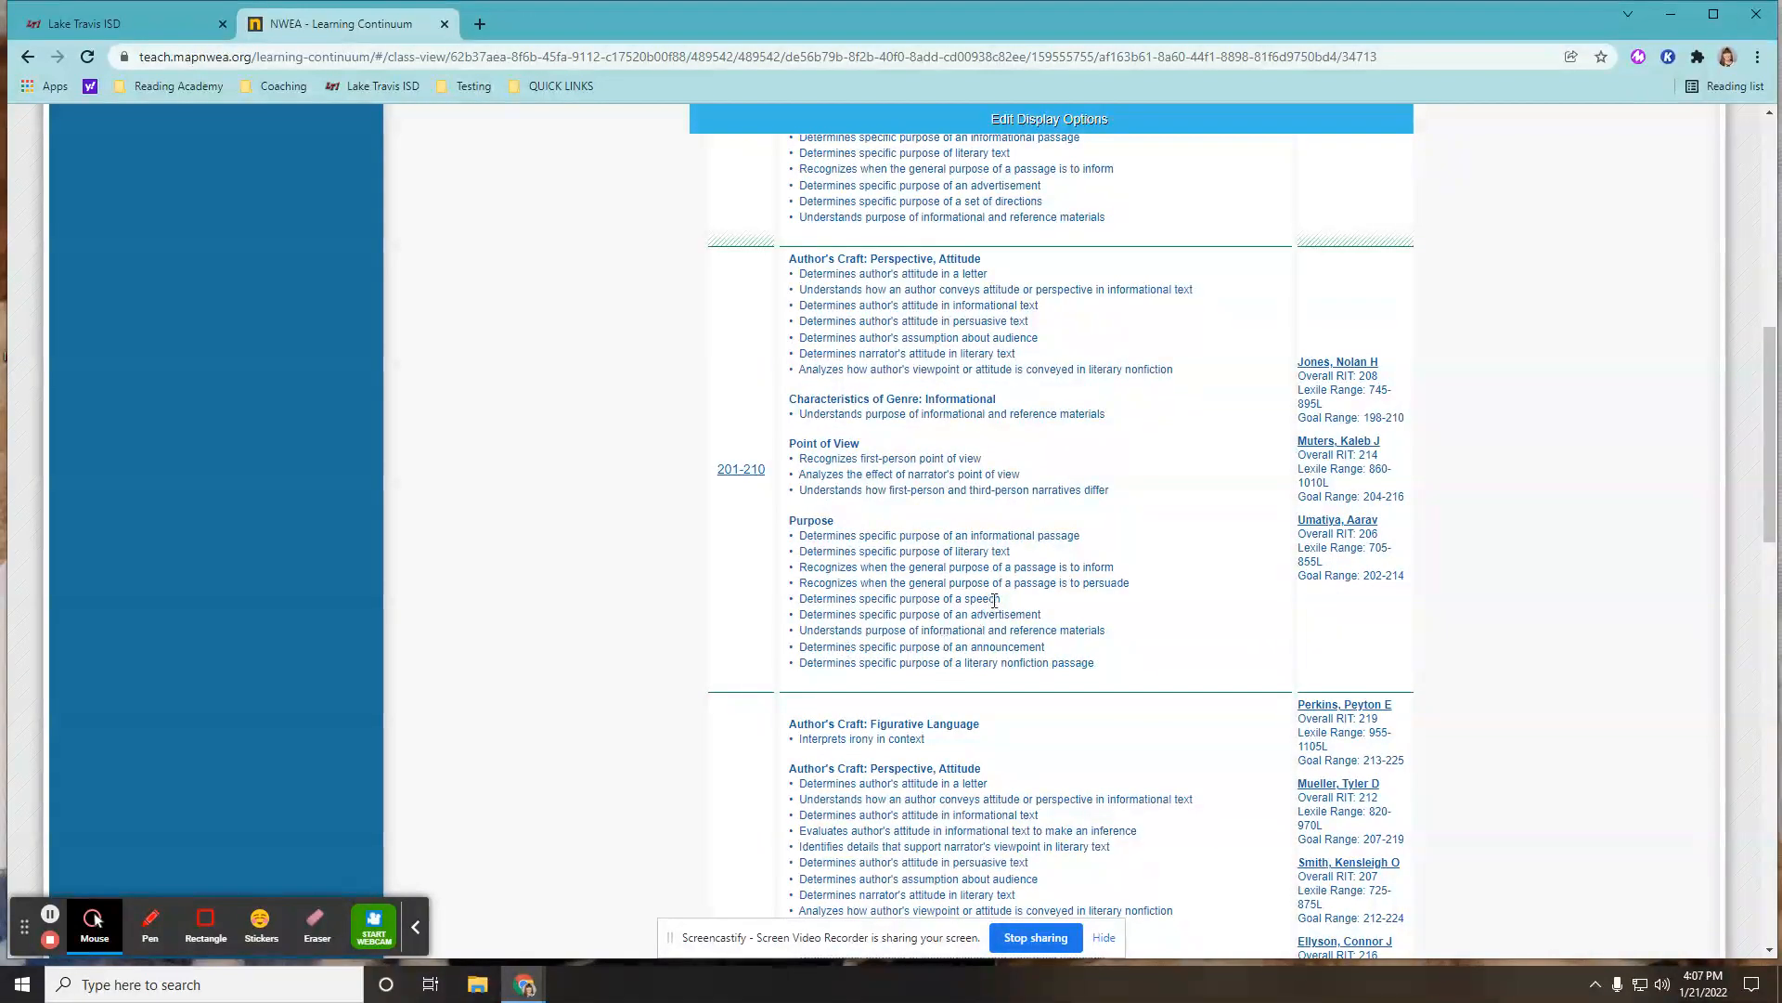
scroll(994, 601, "up", 4)
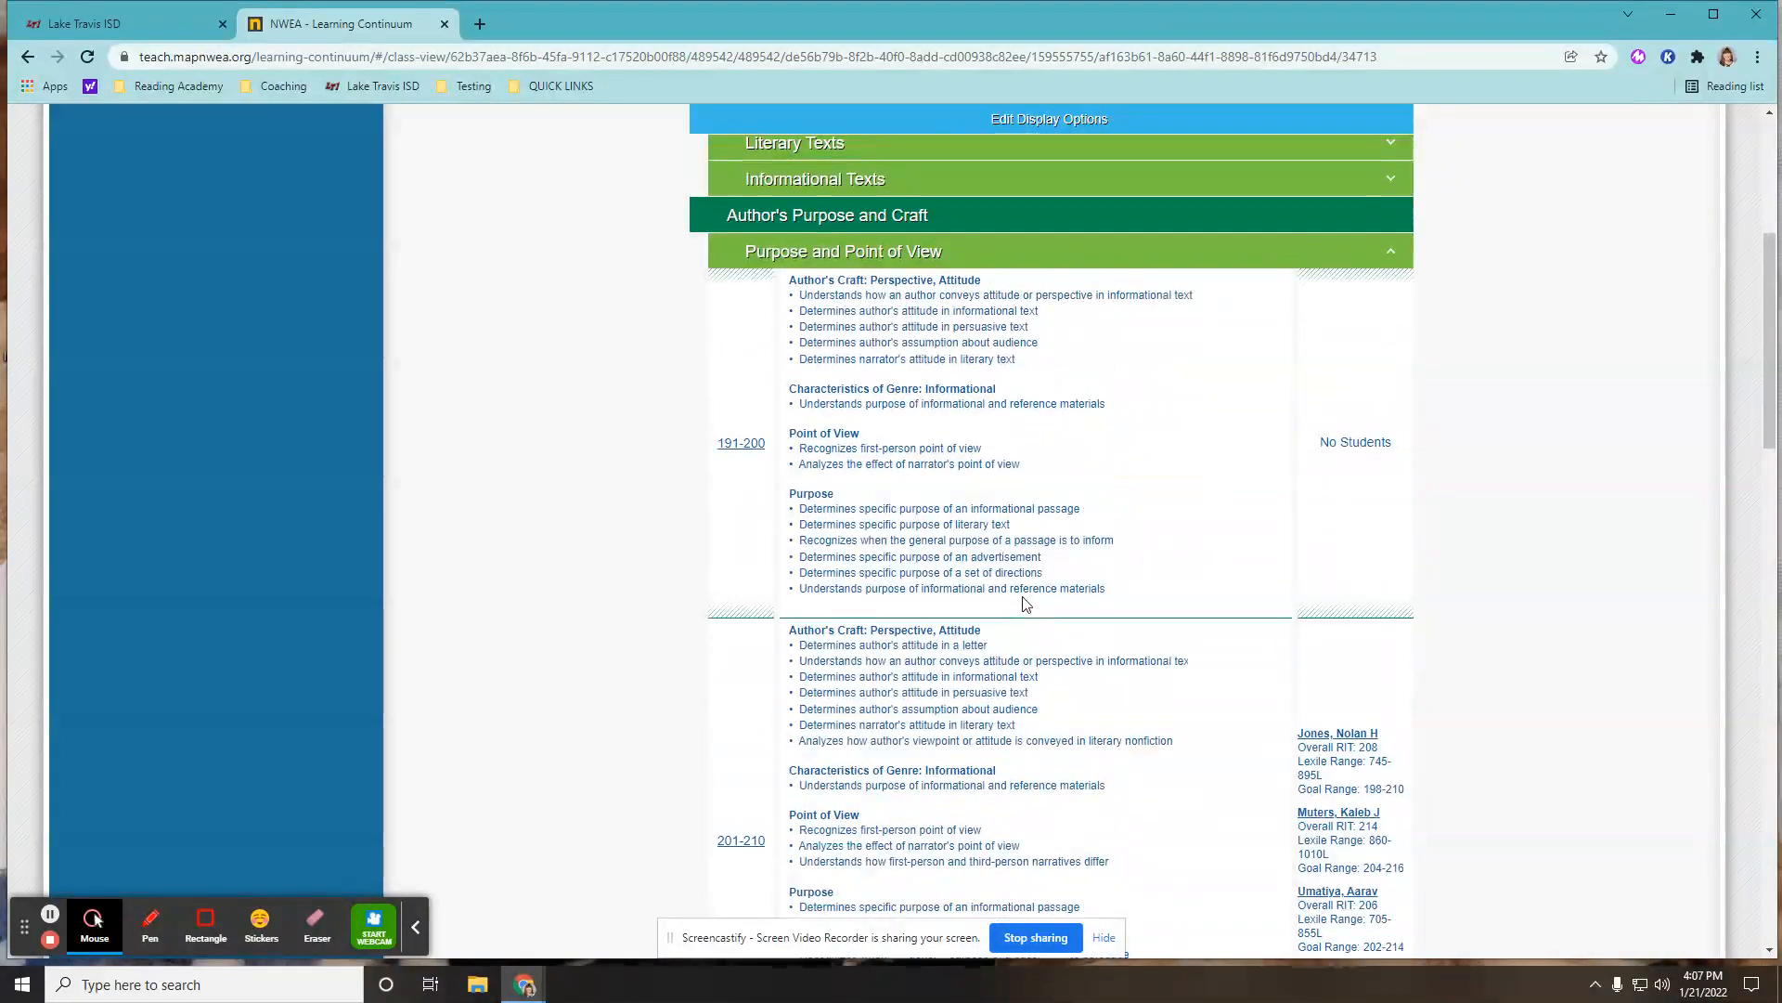
scroll(1025, 603, "down", 2)
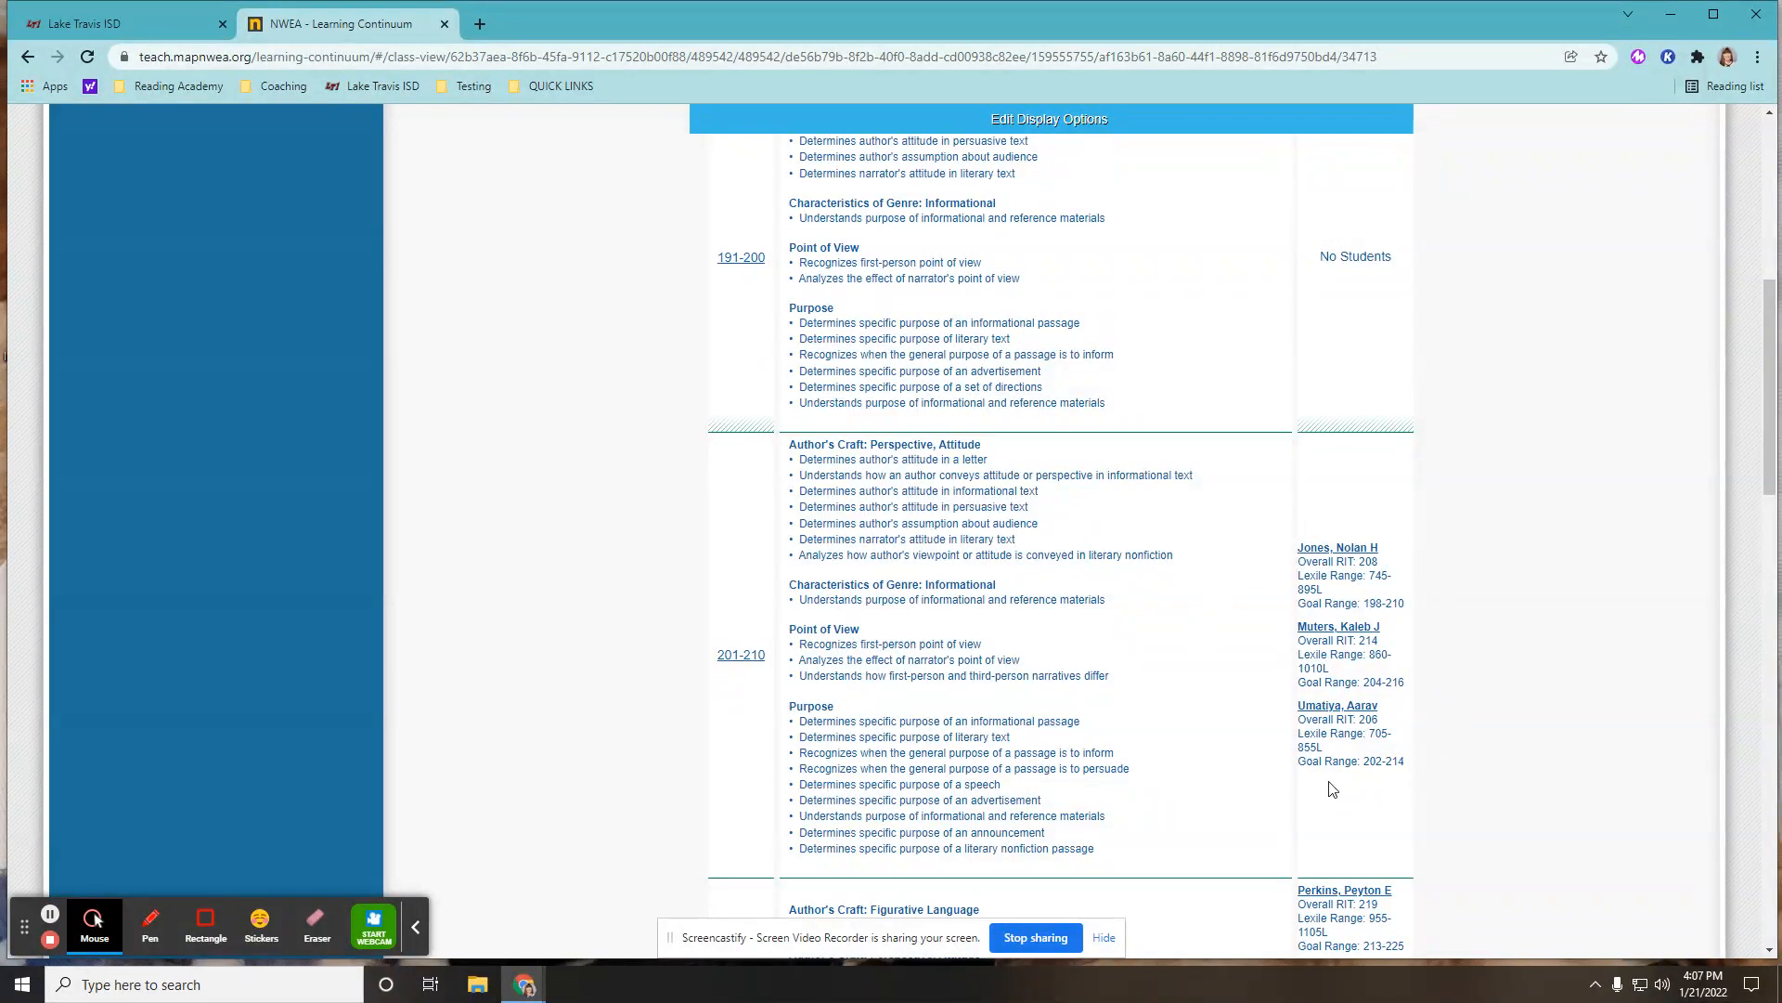
scroll(1092, 647, "down", 6)
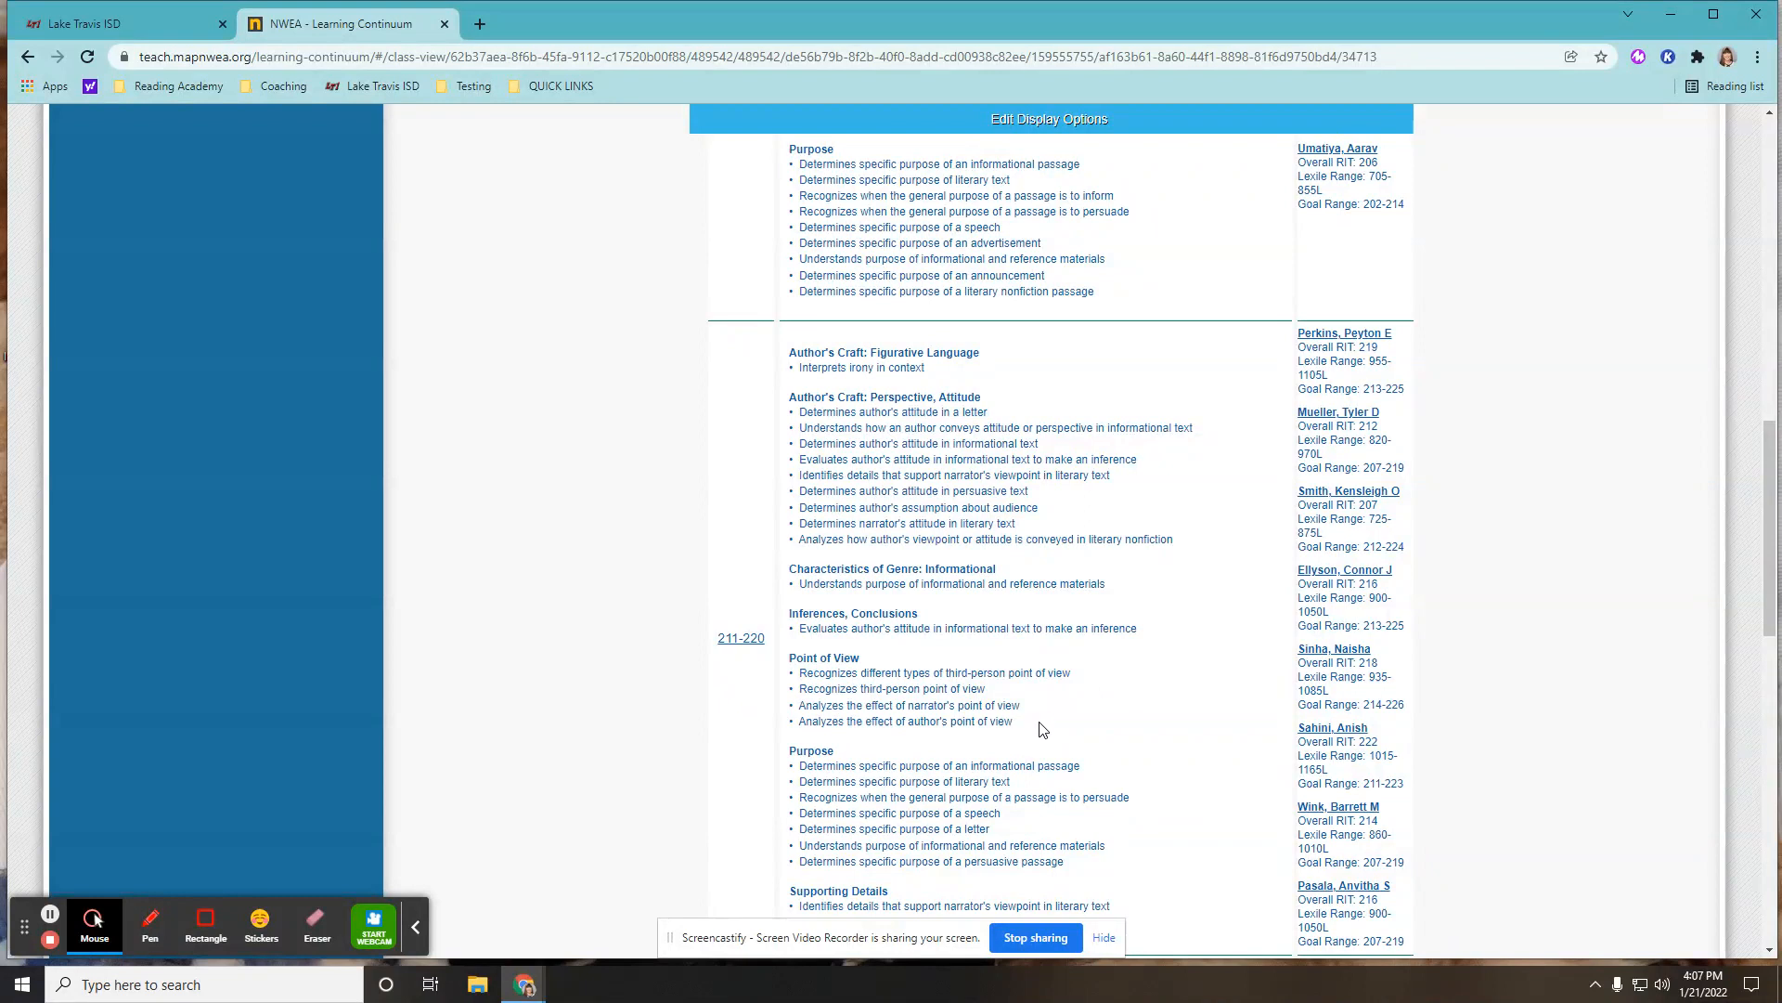
scroll(1042, 729, "down", 1)
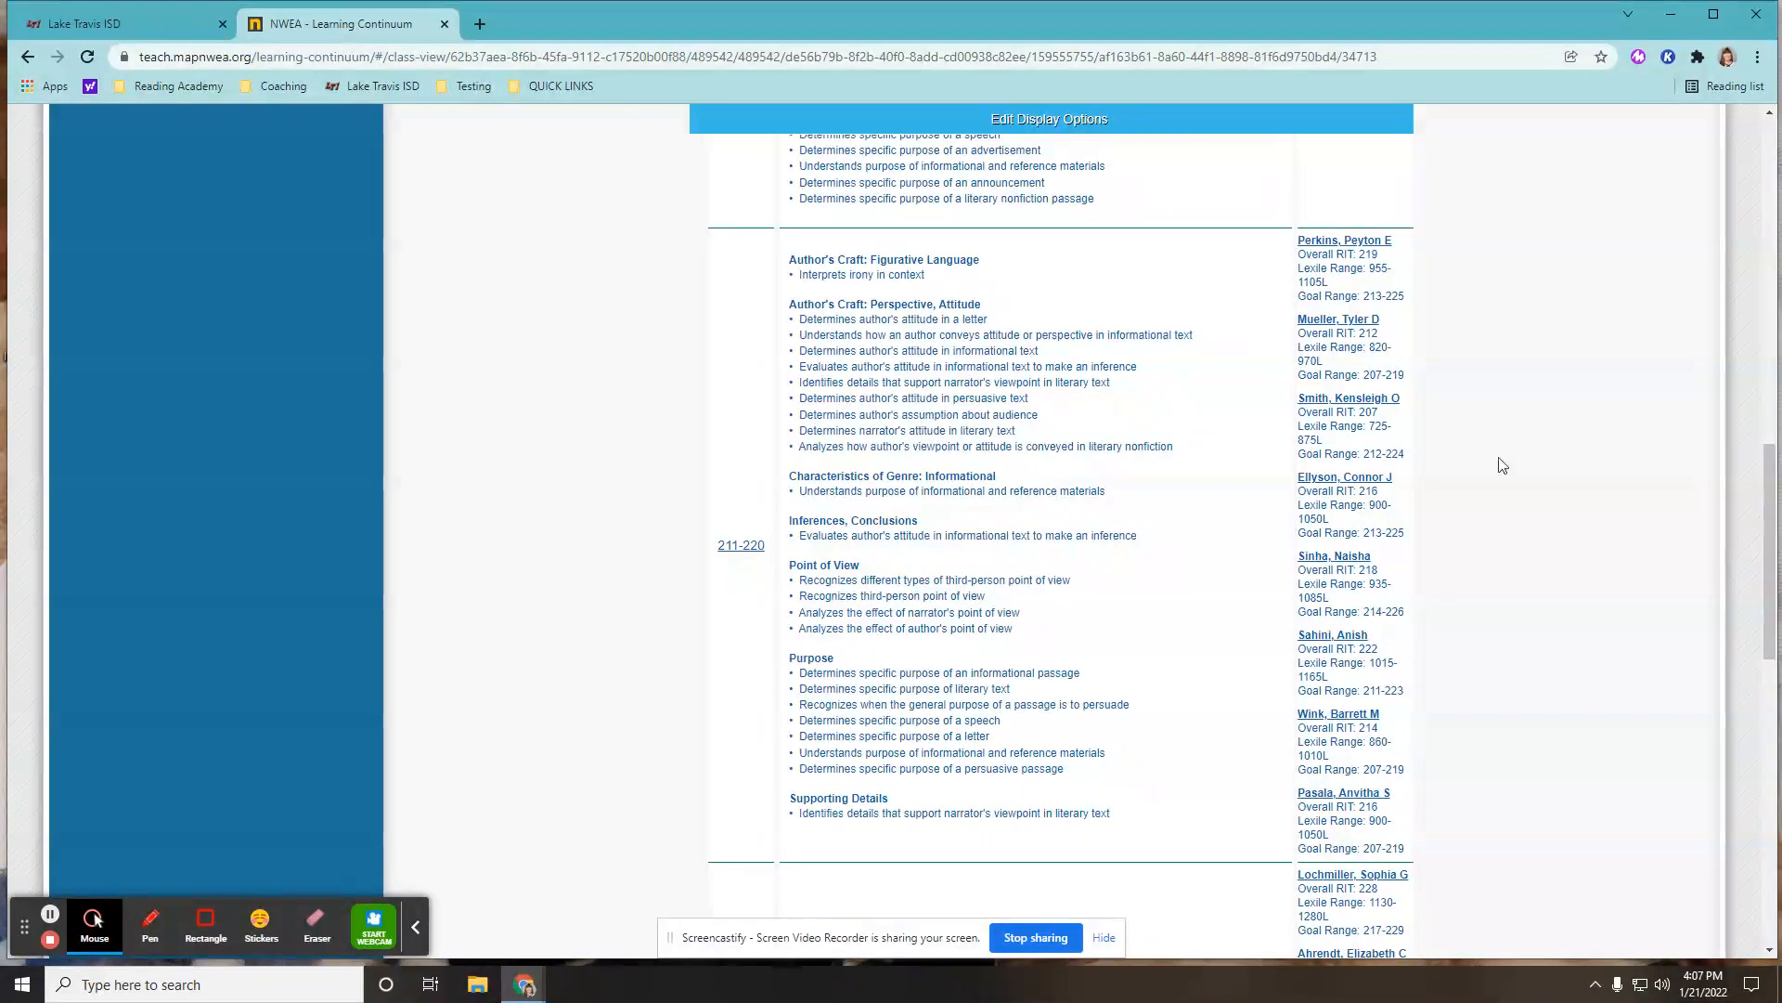
scroll(1114, 650, "down", 8)
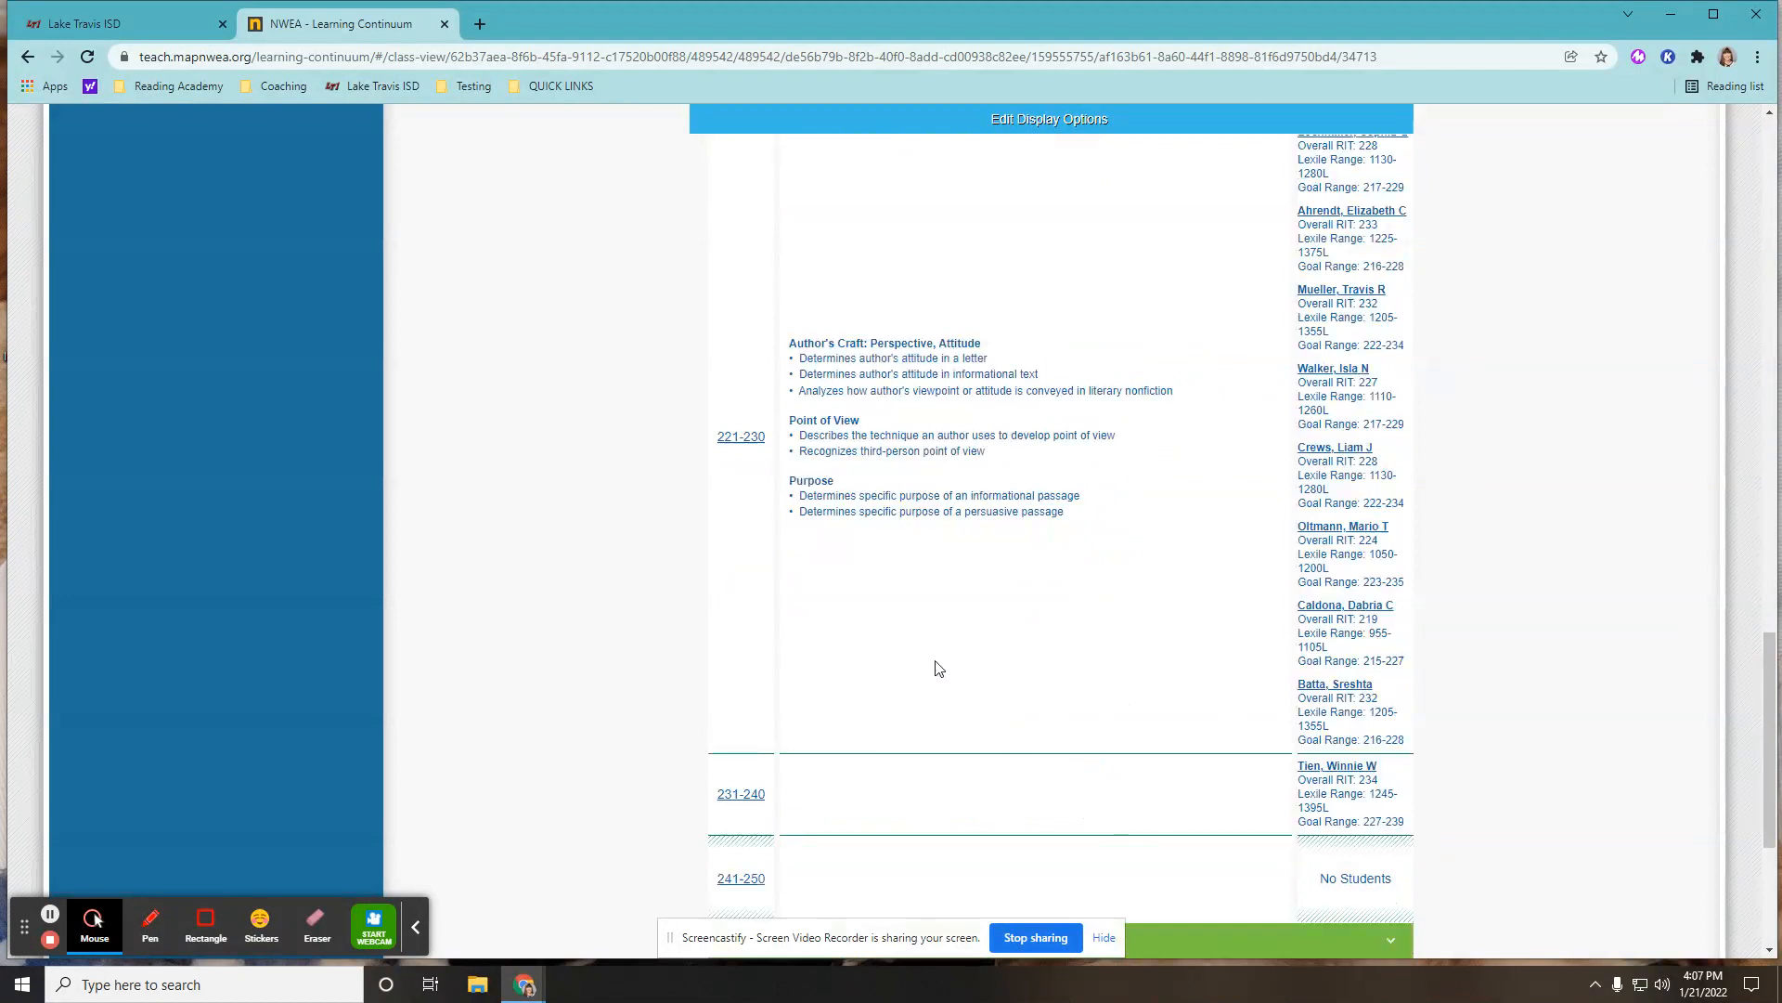
scroll(937, 739, "up", 20)
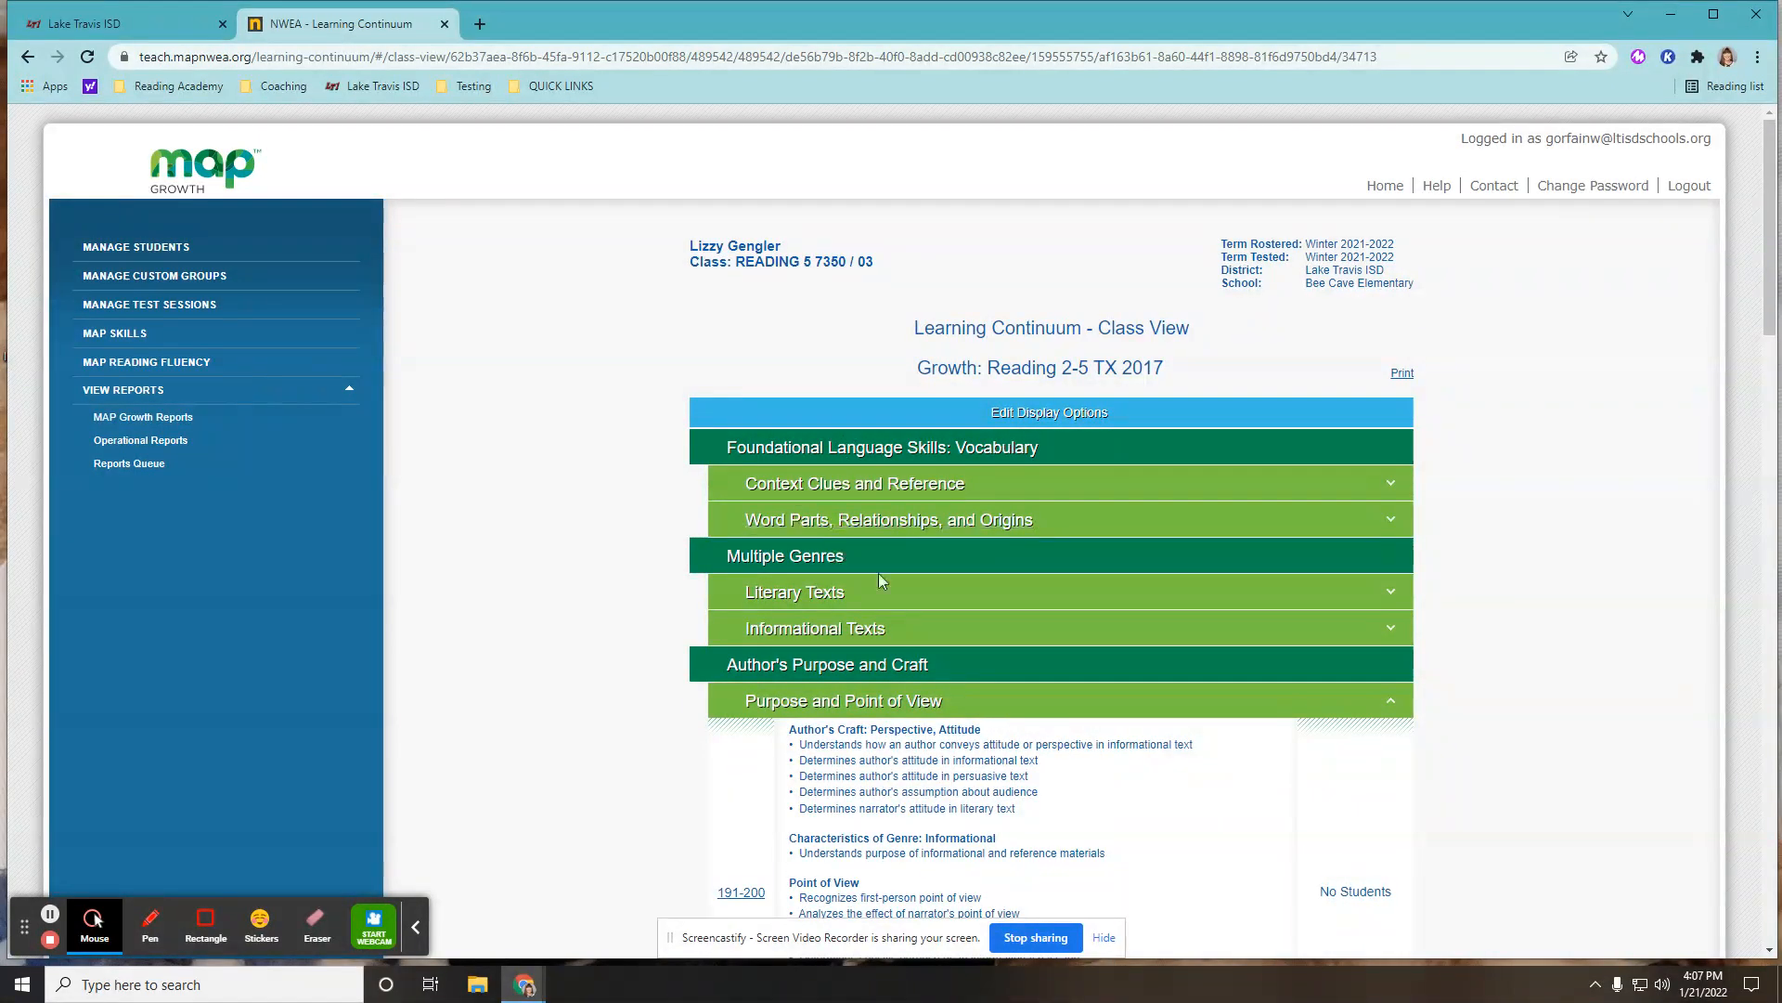
Open the display options, group the learning continuum by standard, and examine the standards listed under Purpose and Point of View.
left_click(1041, 416)
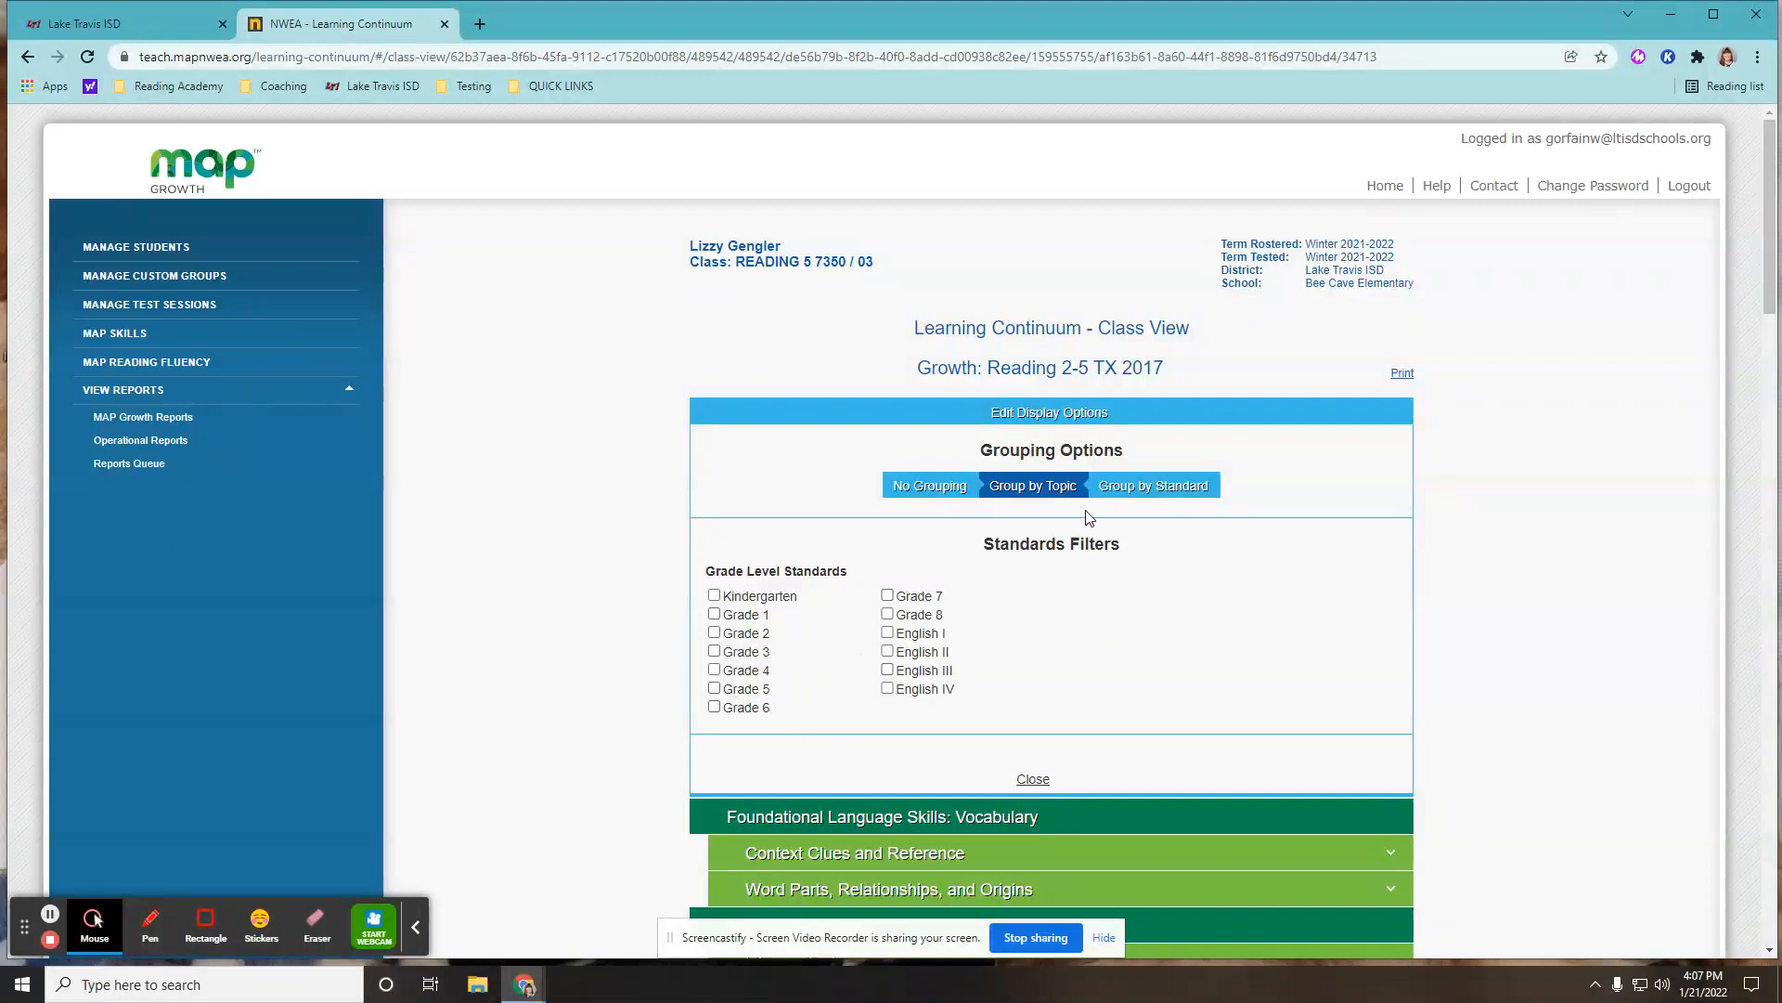
left_click(1144, 489)
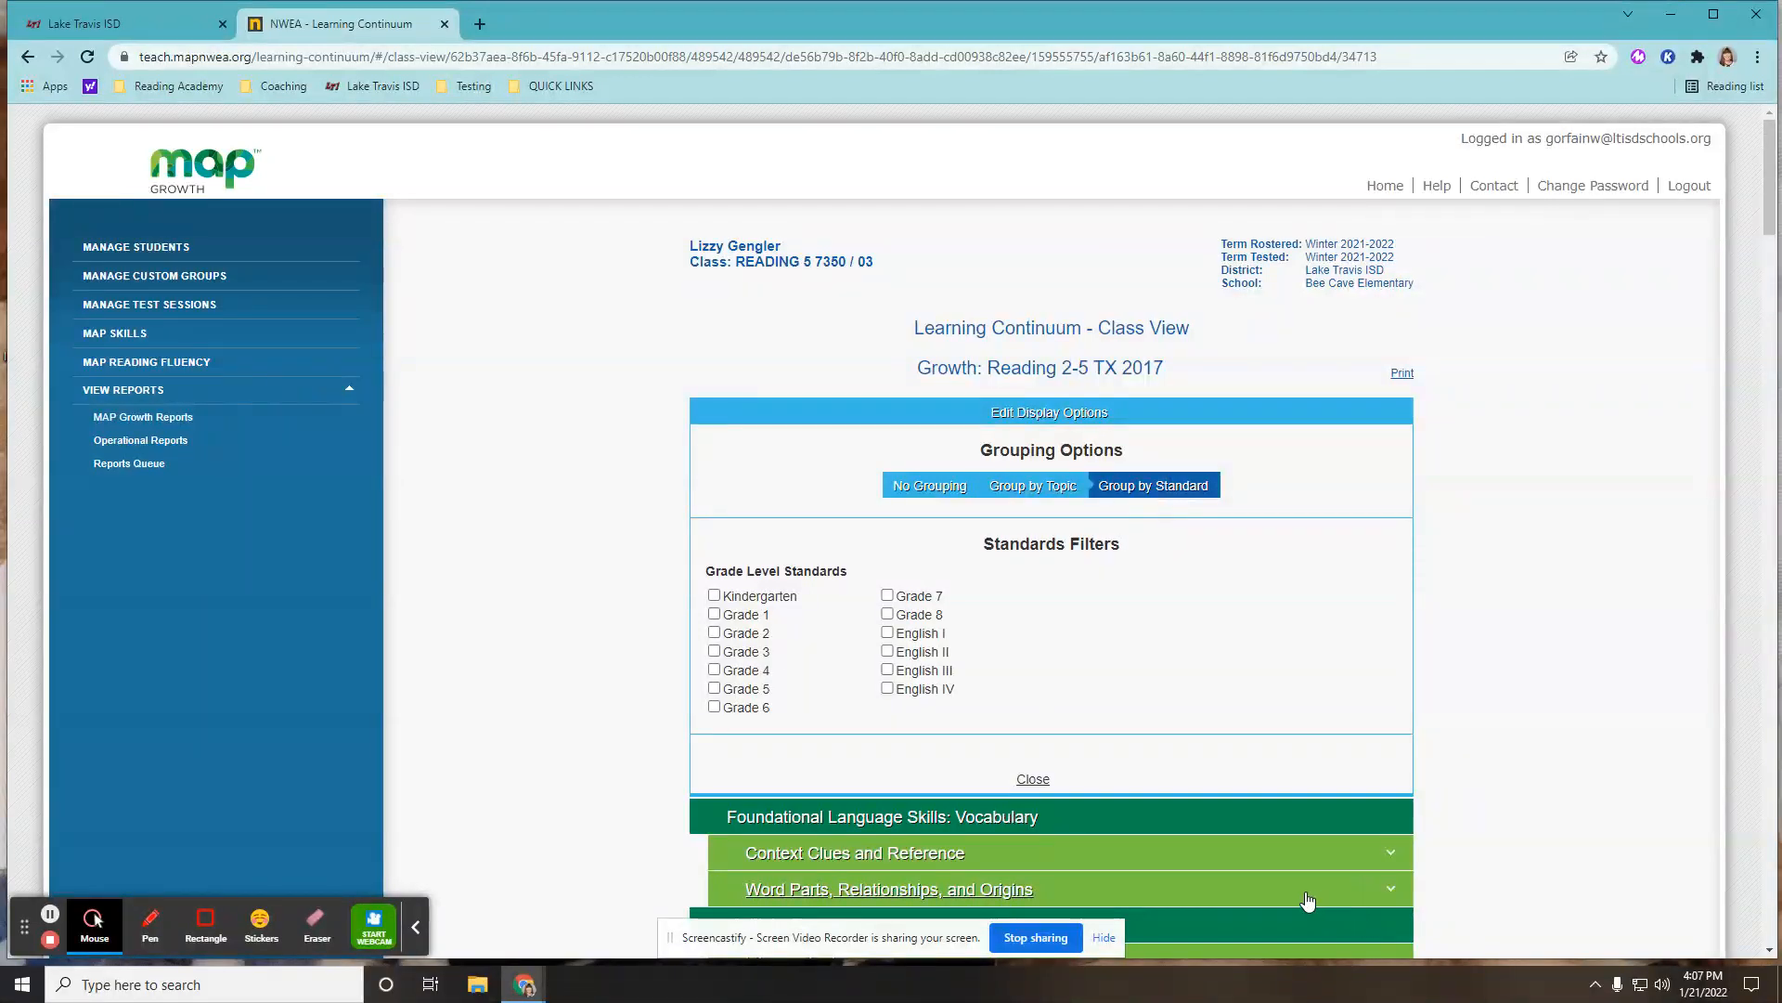
scroll(1161, 817, "down", 5)
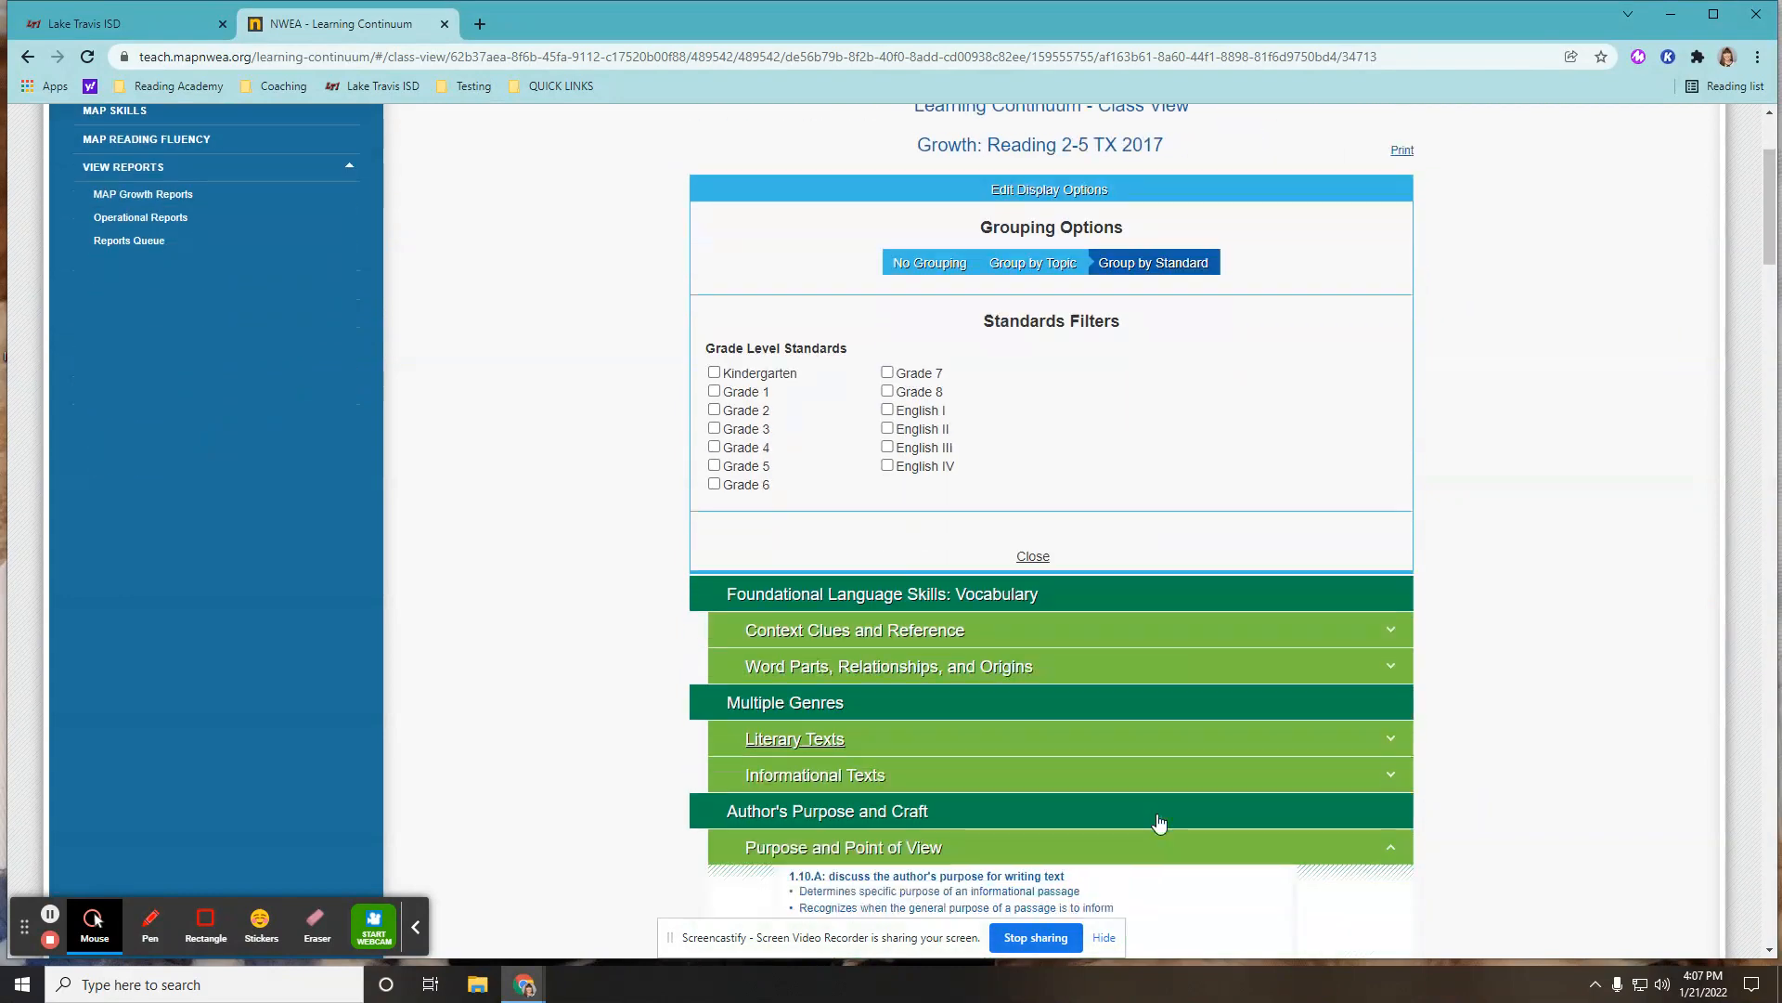
scroll(932, 760, "down", 2)
scroll(932, 759, "down", 8)
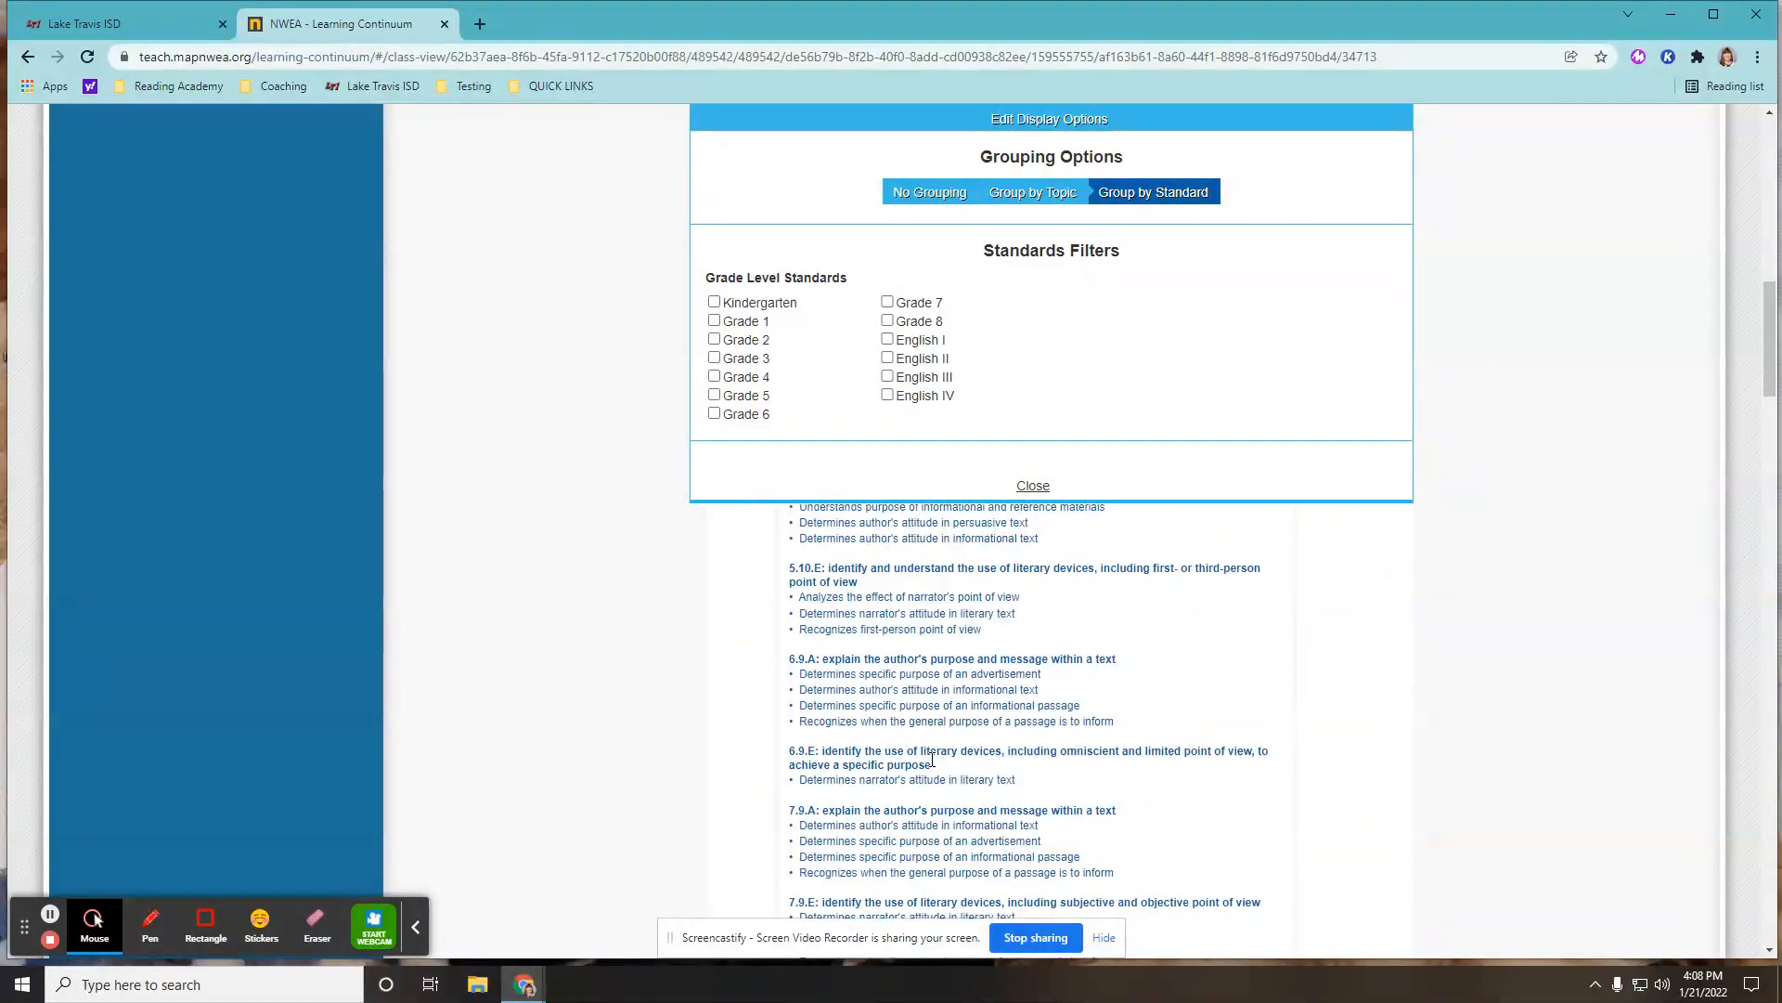
scroll(932, 759, "up", 15)
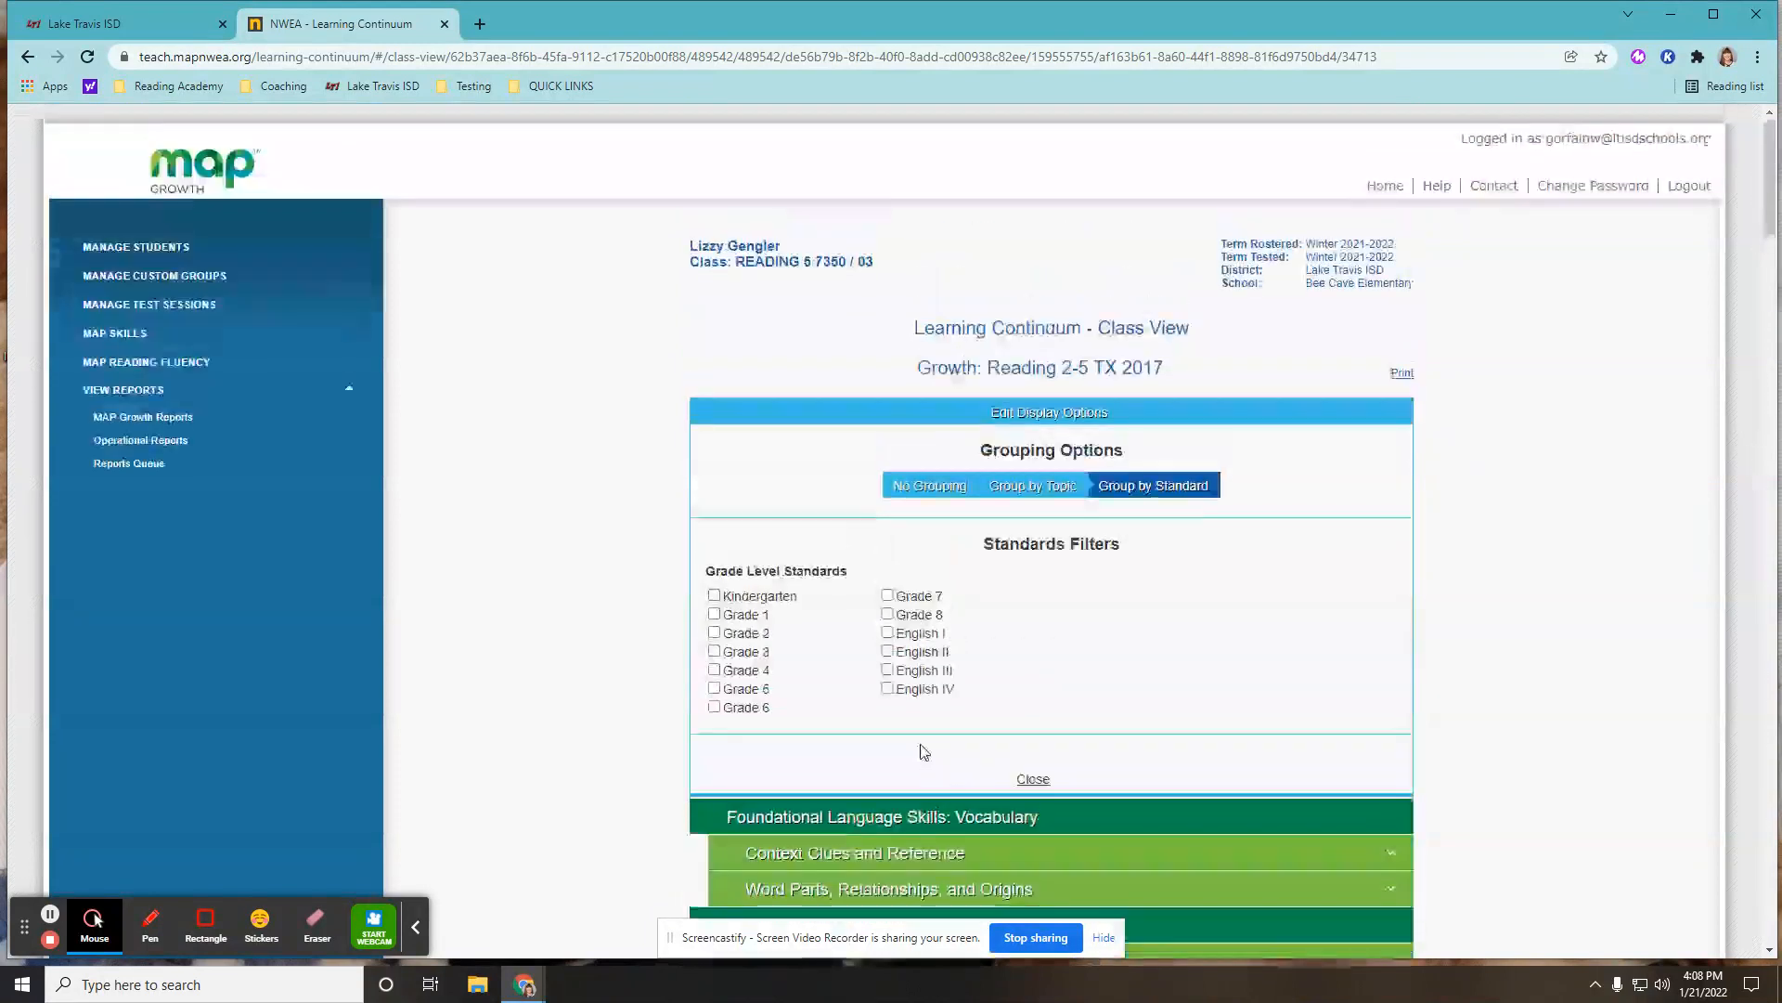
Group the learning continuum by topic, filter it to Grade 4 standards, and check the Purpose and Point of View section.
left_click(1028, 487)
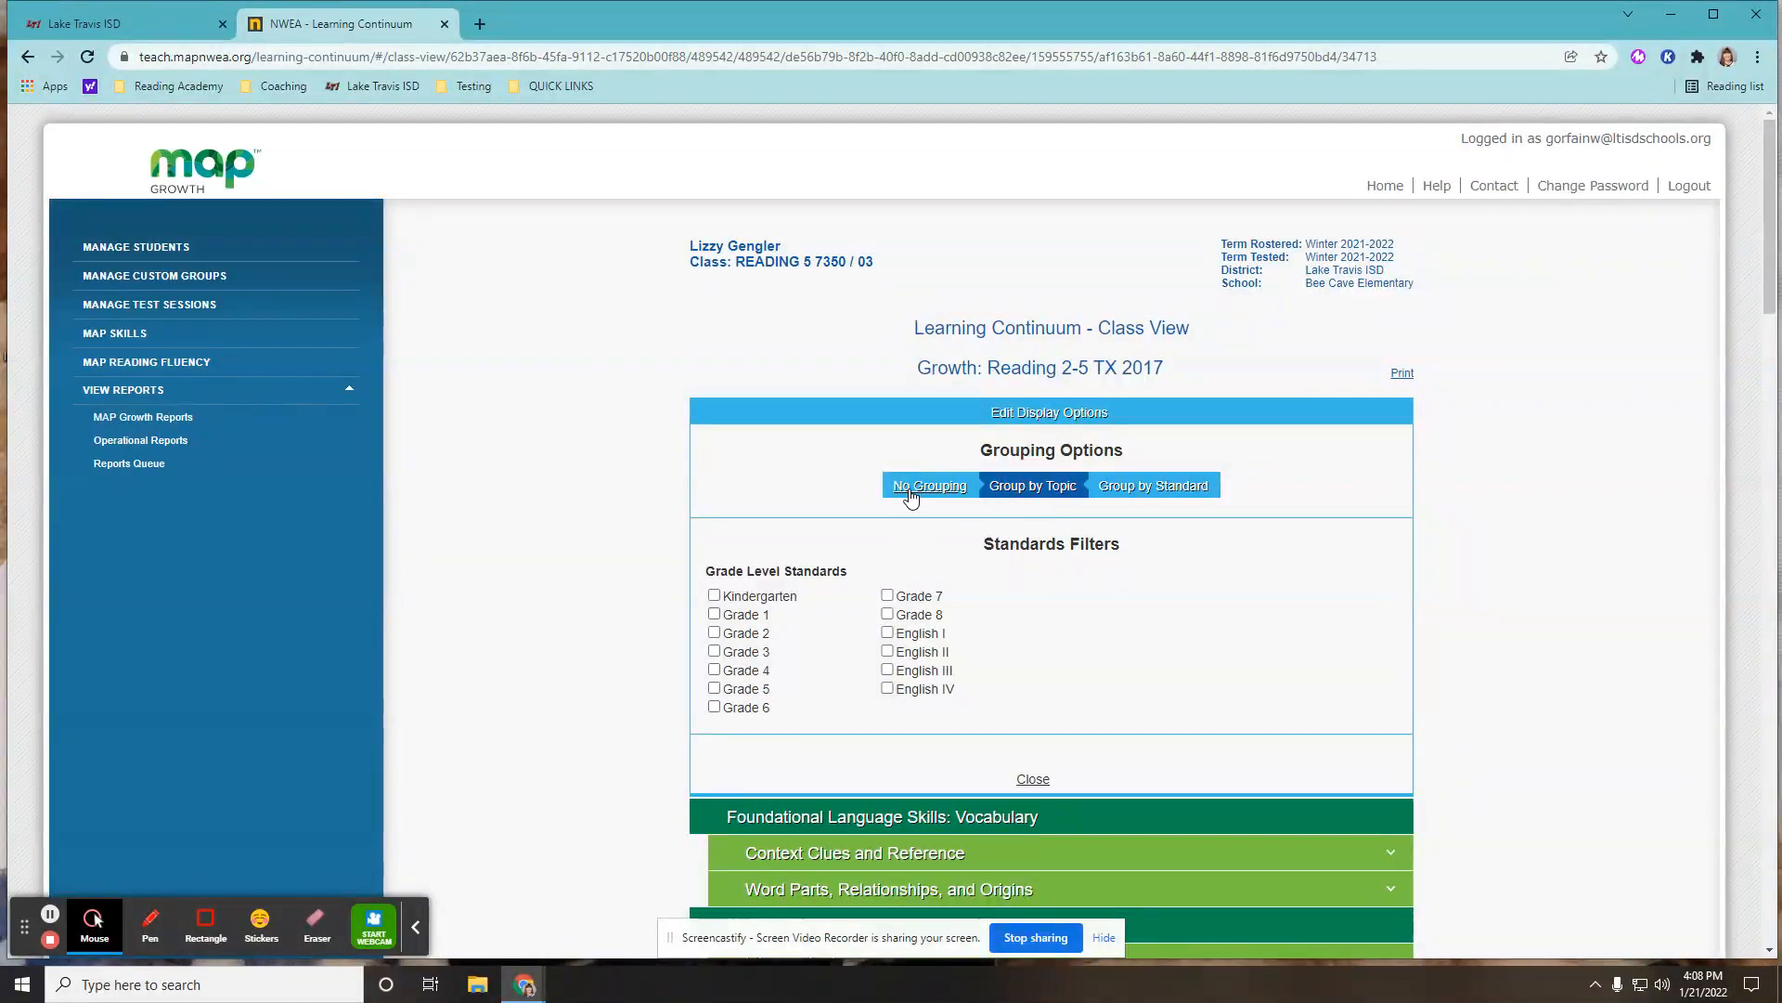
left_click(715, 670)
scroll(1127, 670, "down", 6)
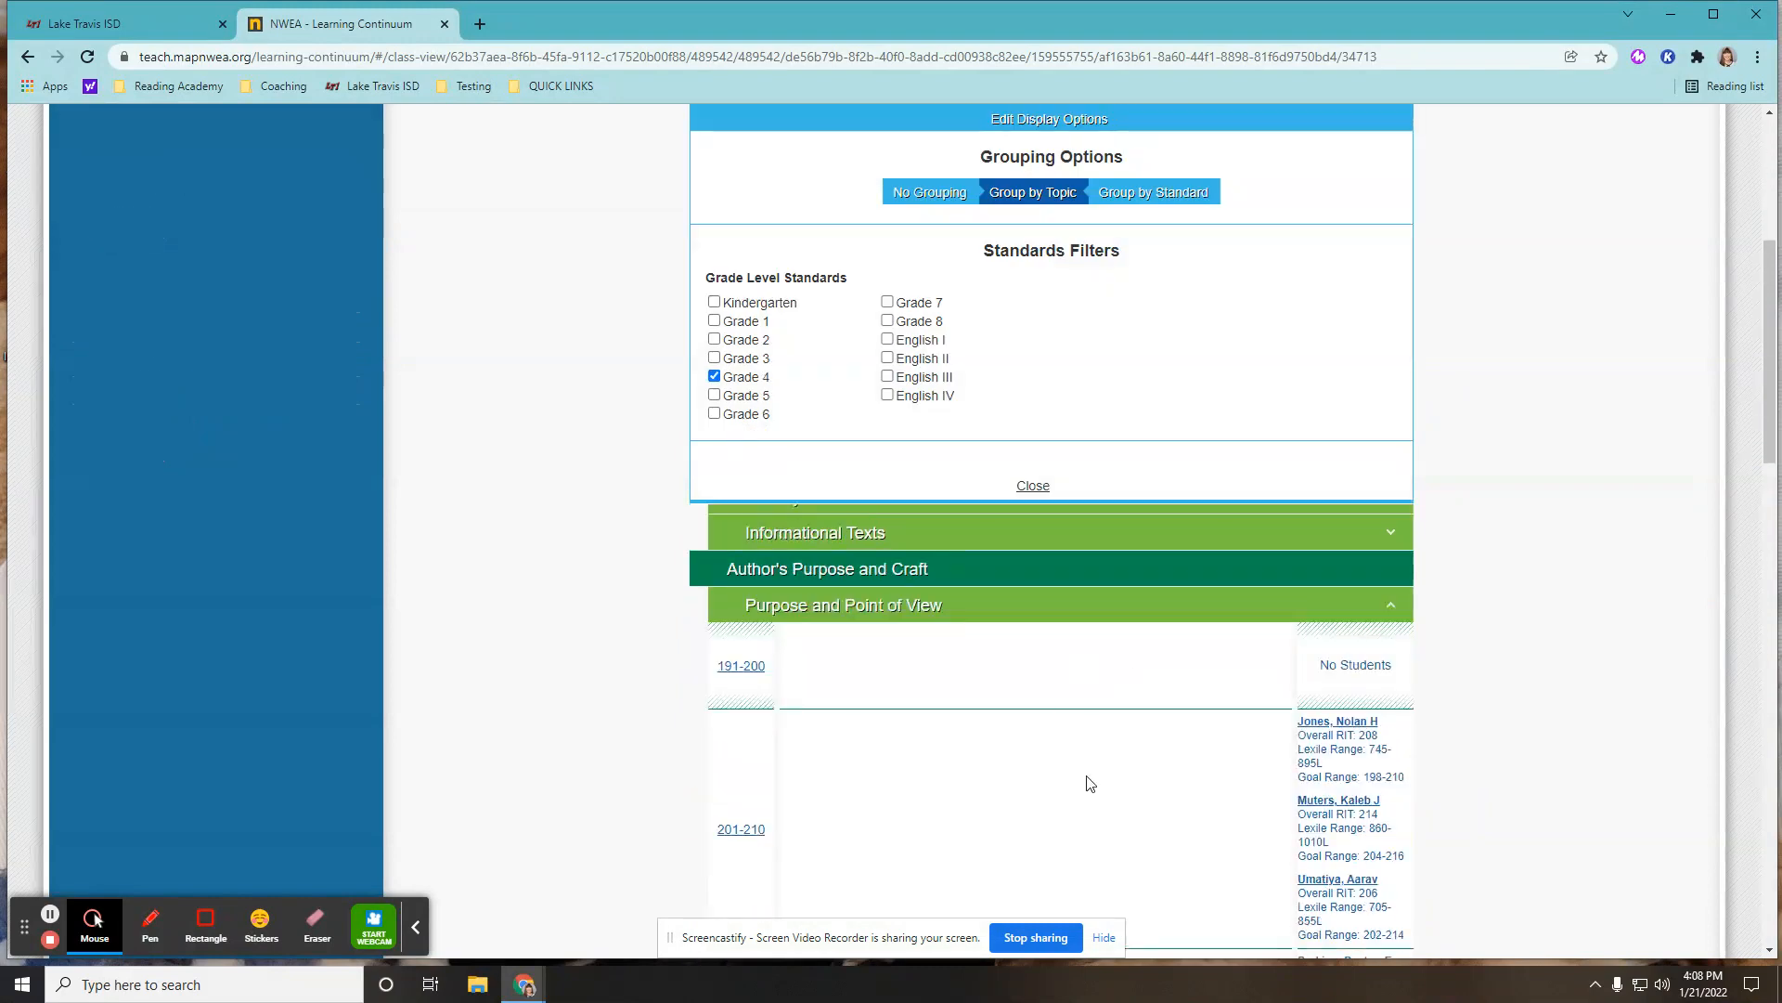
scroll(1159, 772, "down", 10)
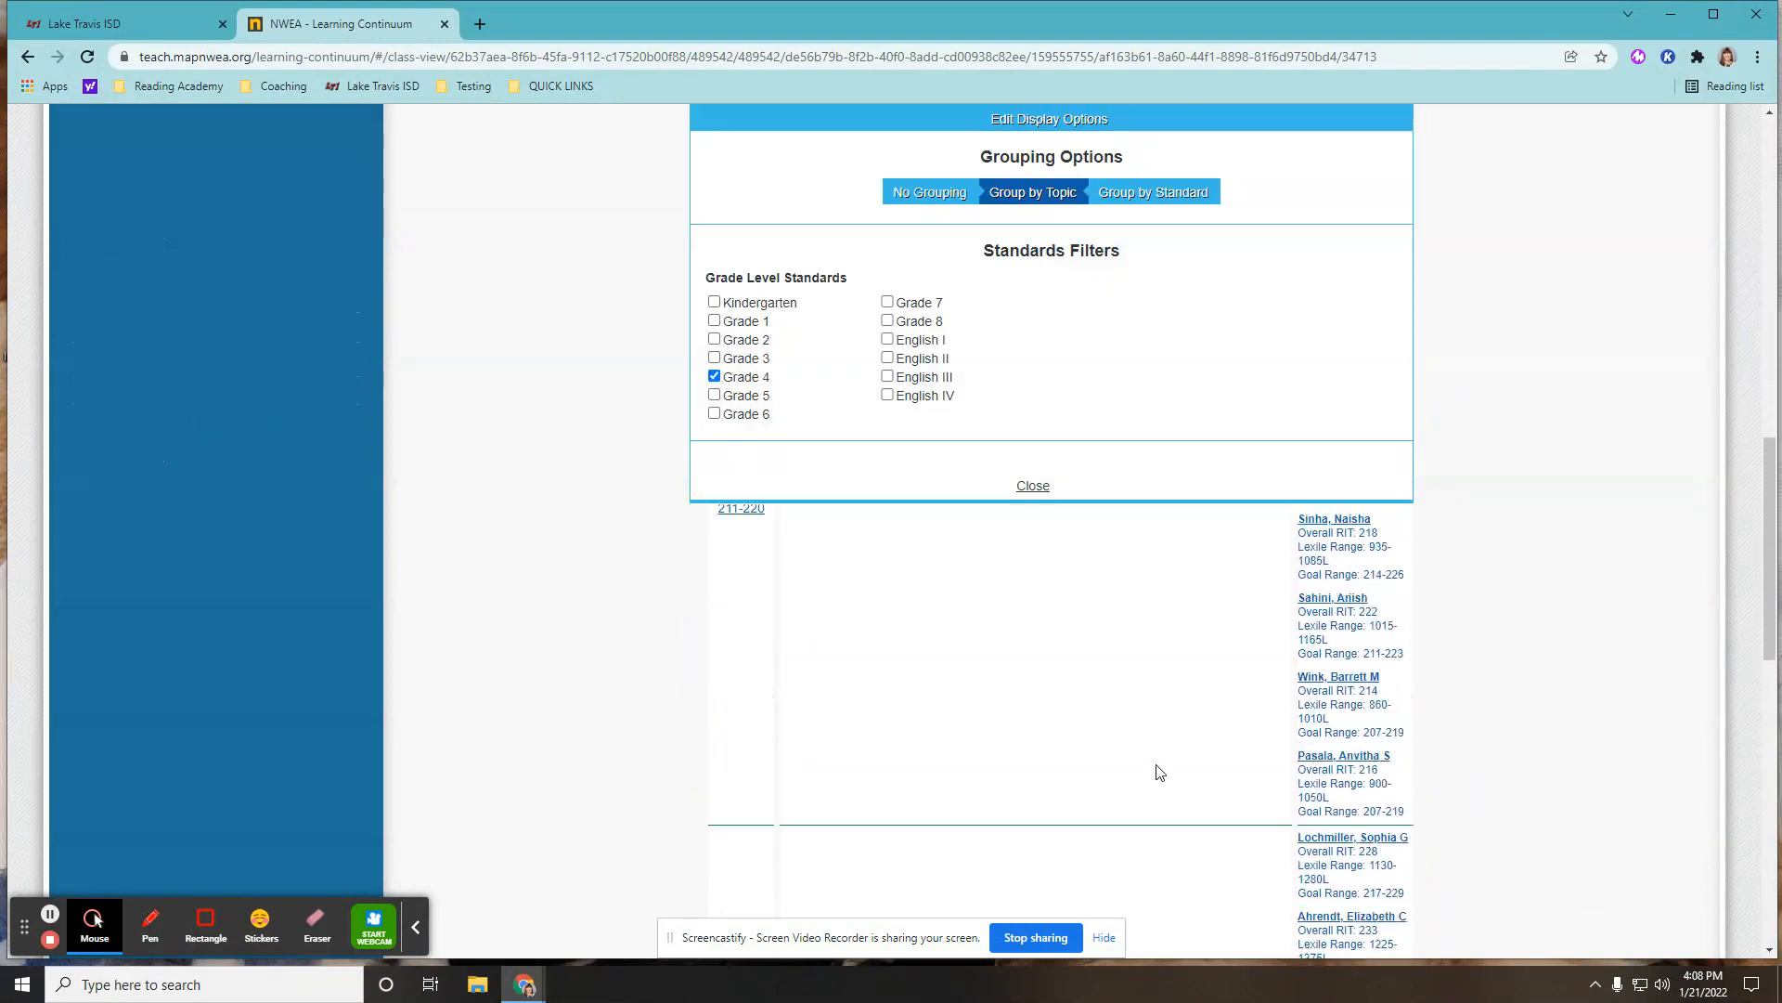
Return to the MAP Growth reports list and open the Class Breakdown by RIT, Instructional Area, or Projected Proficiency report.
scroll(1159, 772, "down", 5)
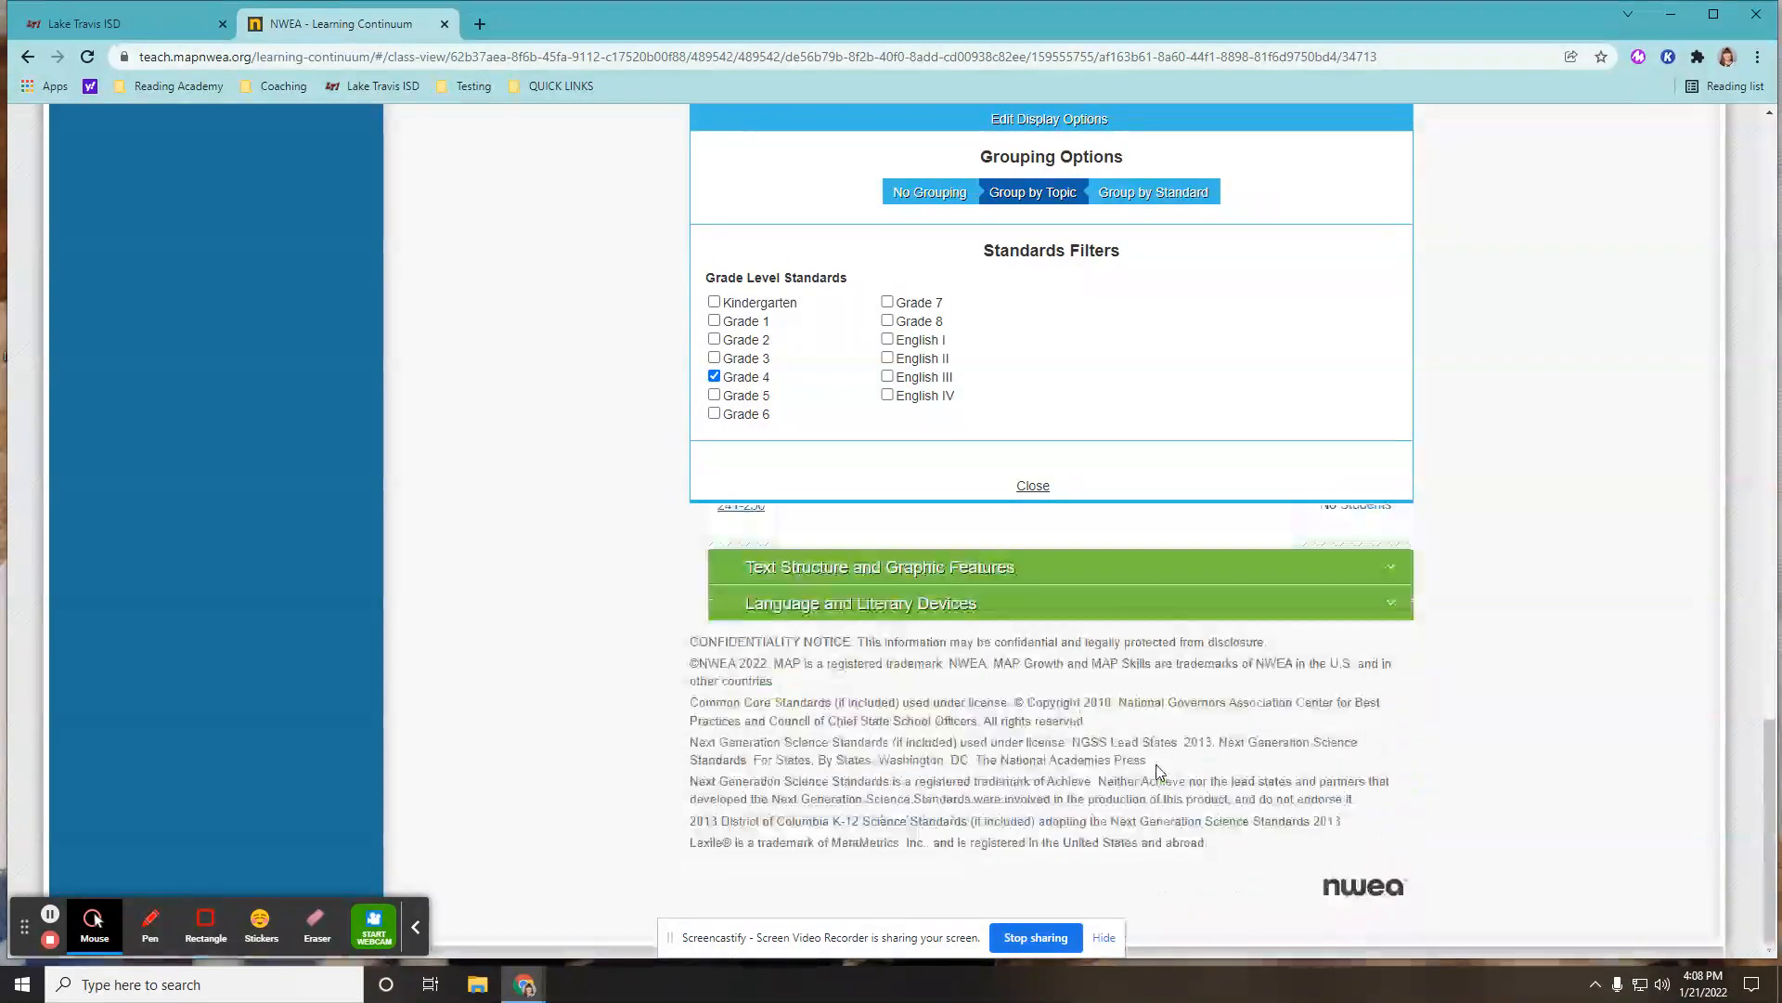
scroll(1160, 780, "up", 6)
scroll(1159, 779, "up", 15)
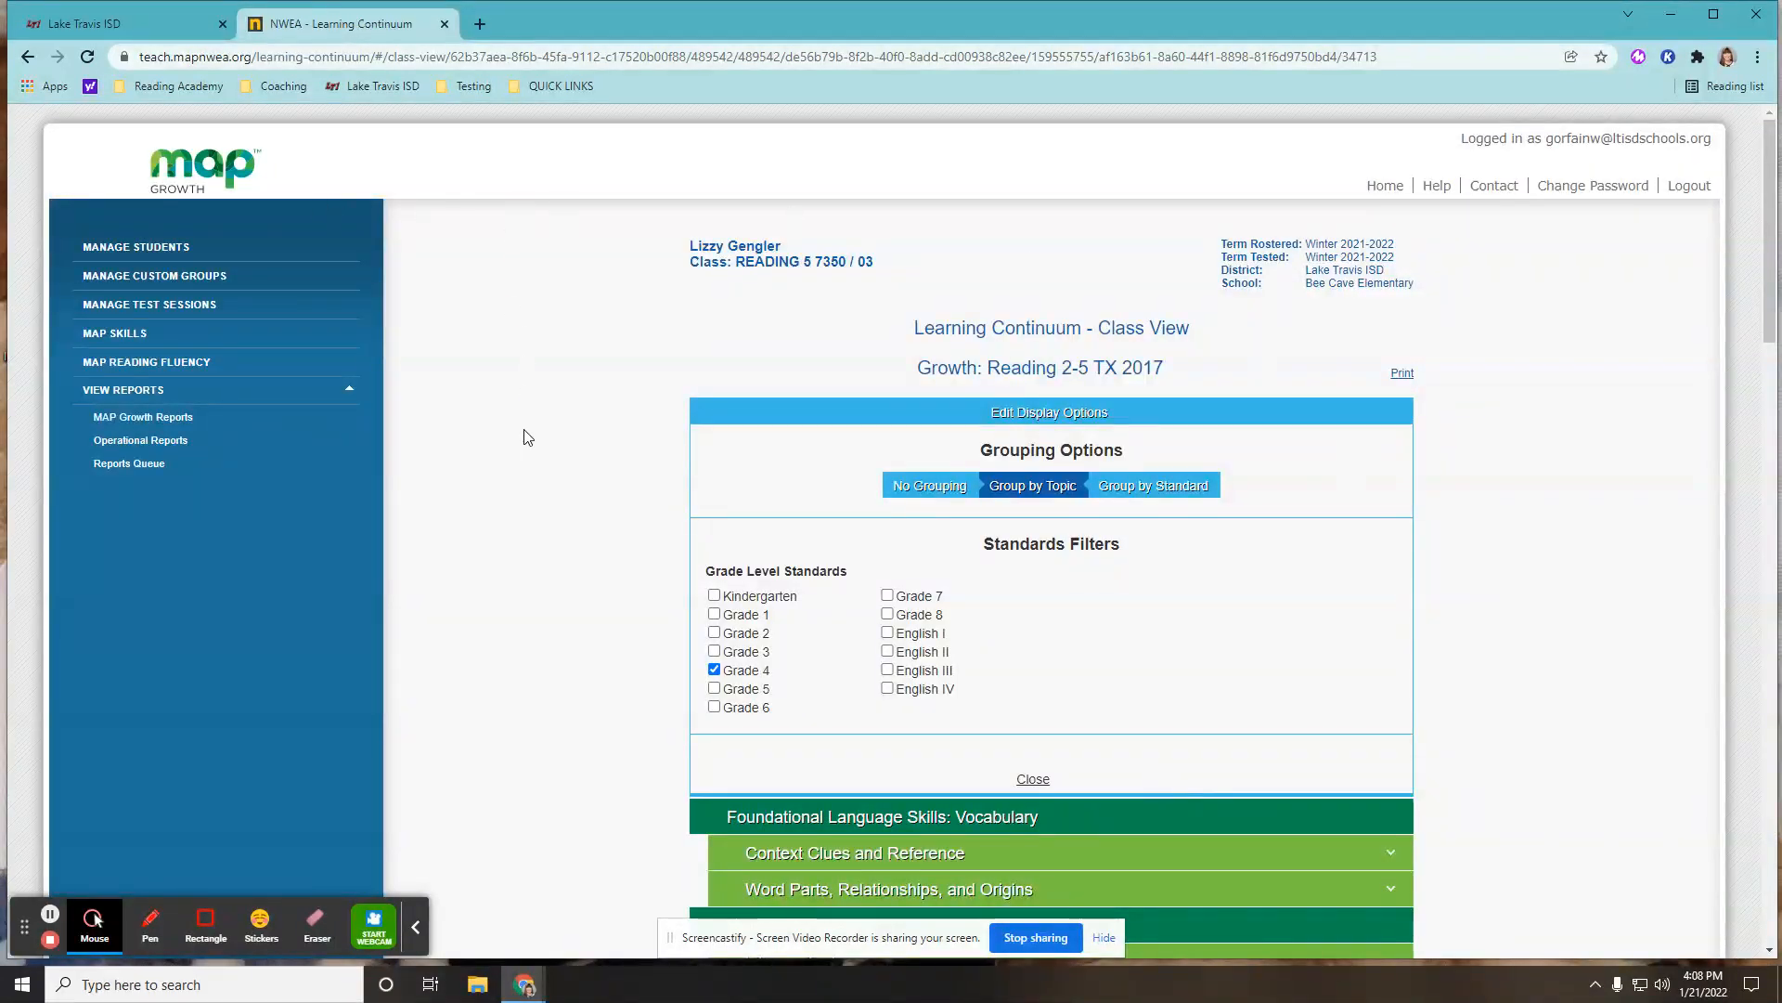
left_click(171, 425)
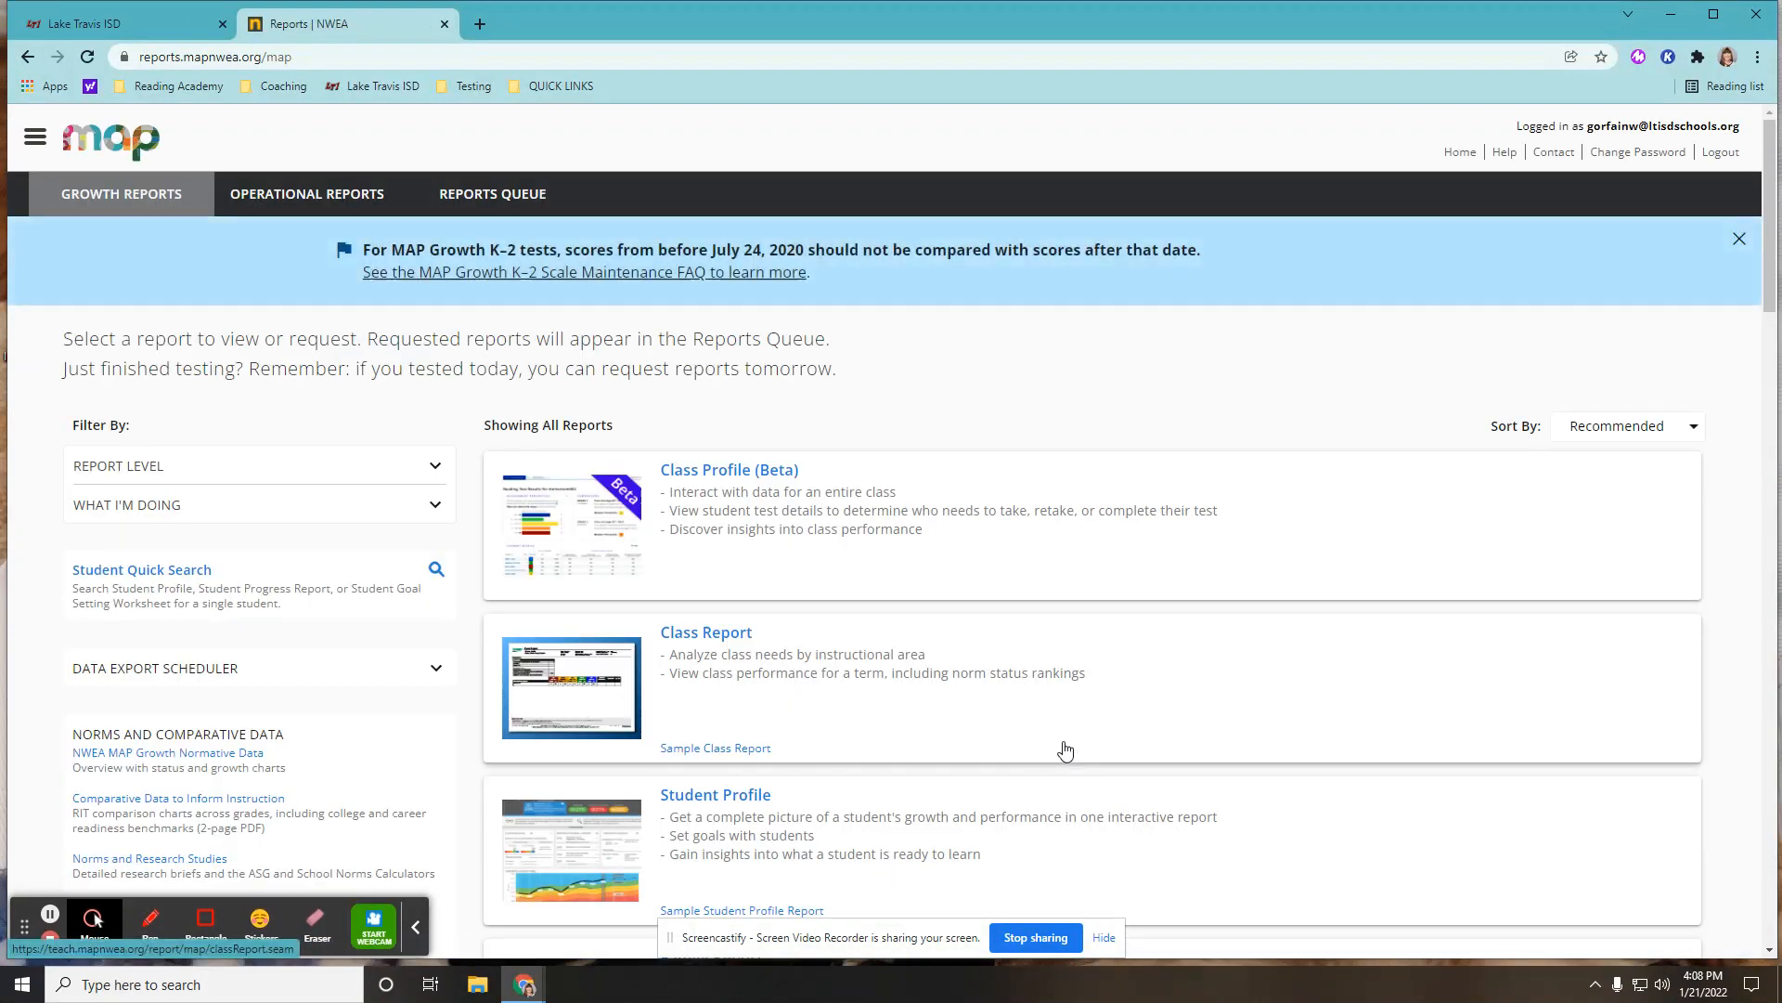
scroll(989, 694, "down", 7)
scroll(987, 687, "down", 3)
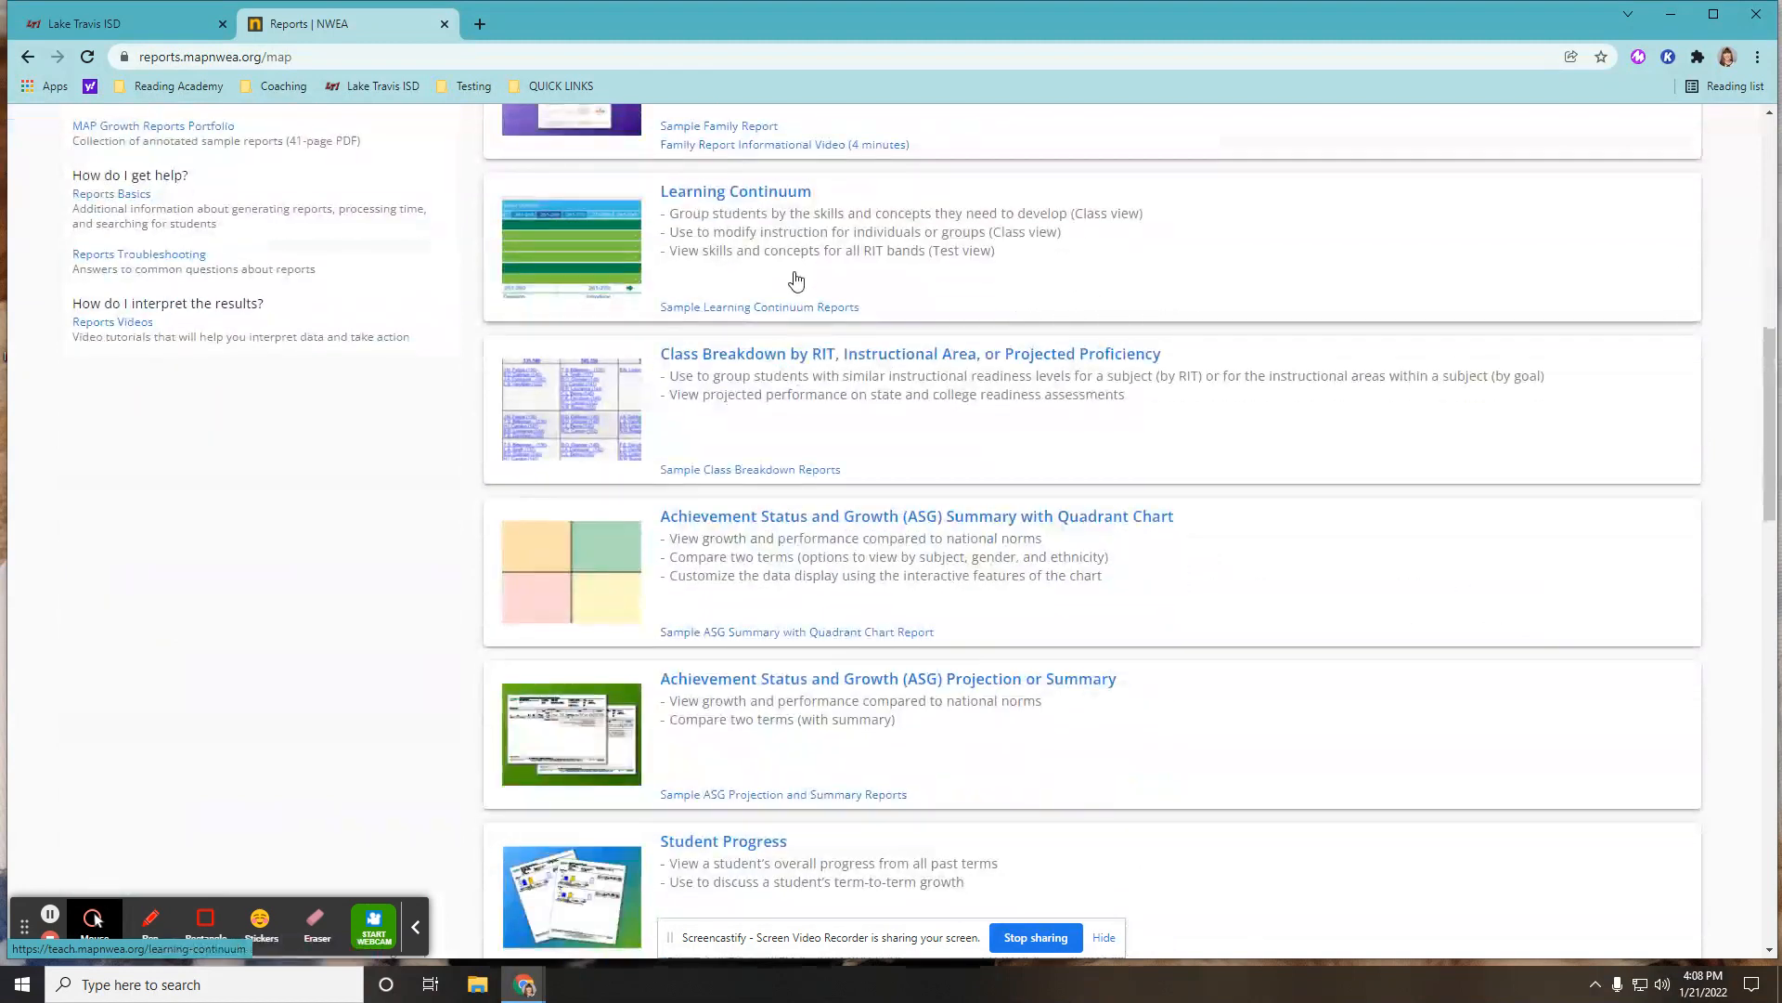
left_click(795, 362)
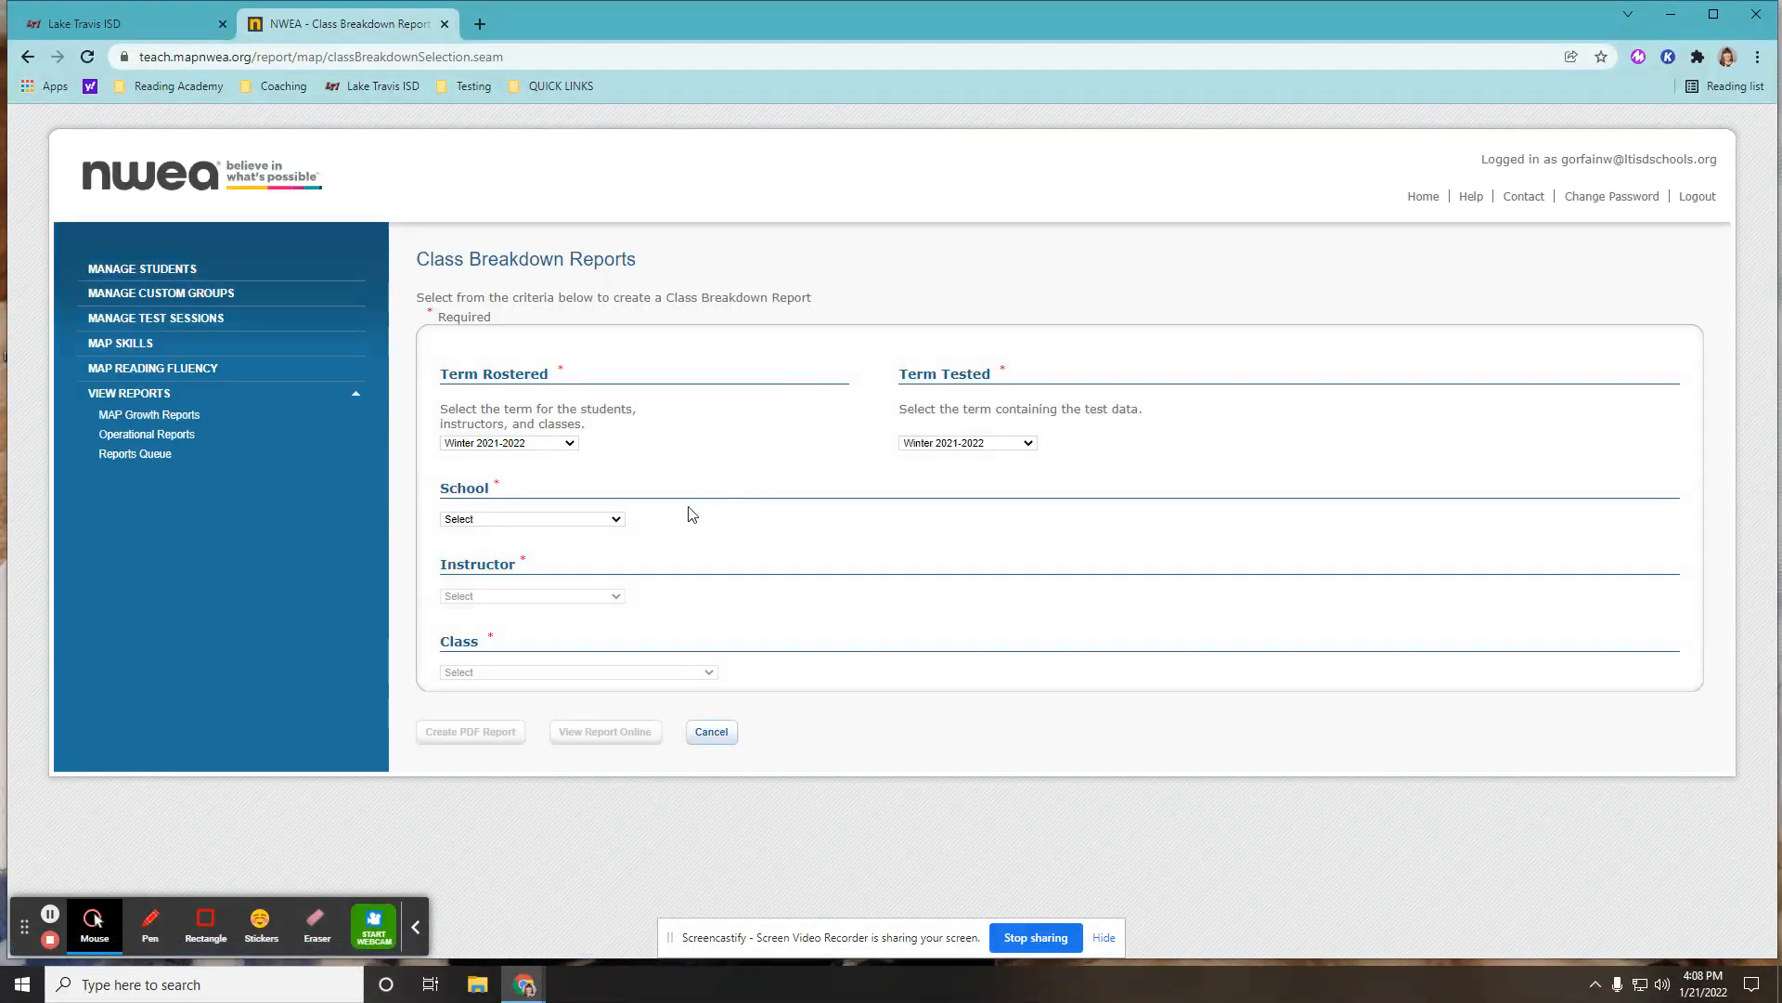
Set the school to Bee Cave Elementary and choose the same instructor as in the Learning Continuum report.
left_click(505, 520)
left_click(507, 546)
left_click(537, 595)
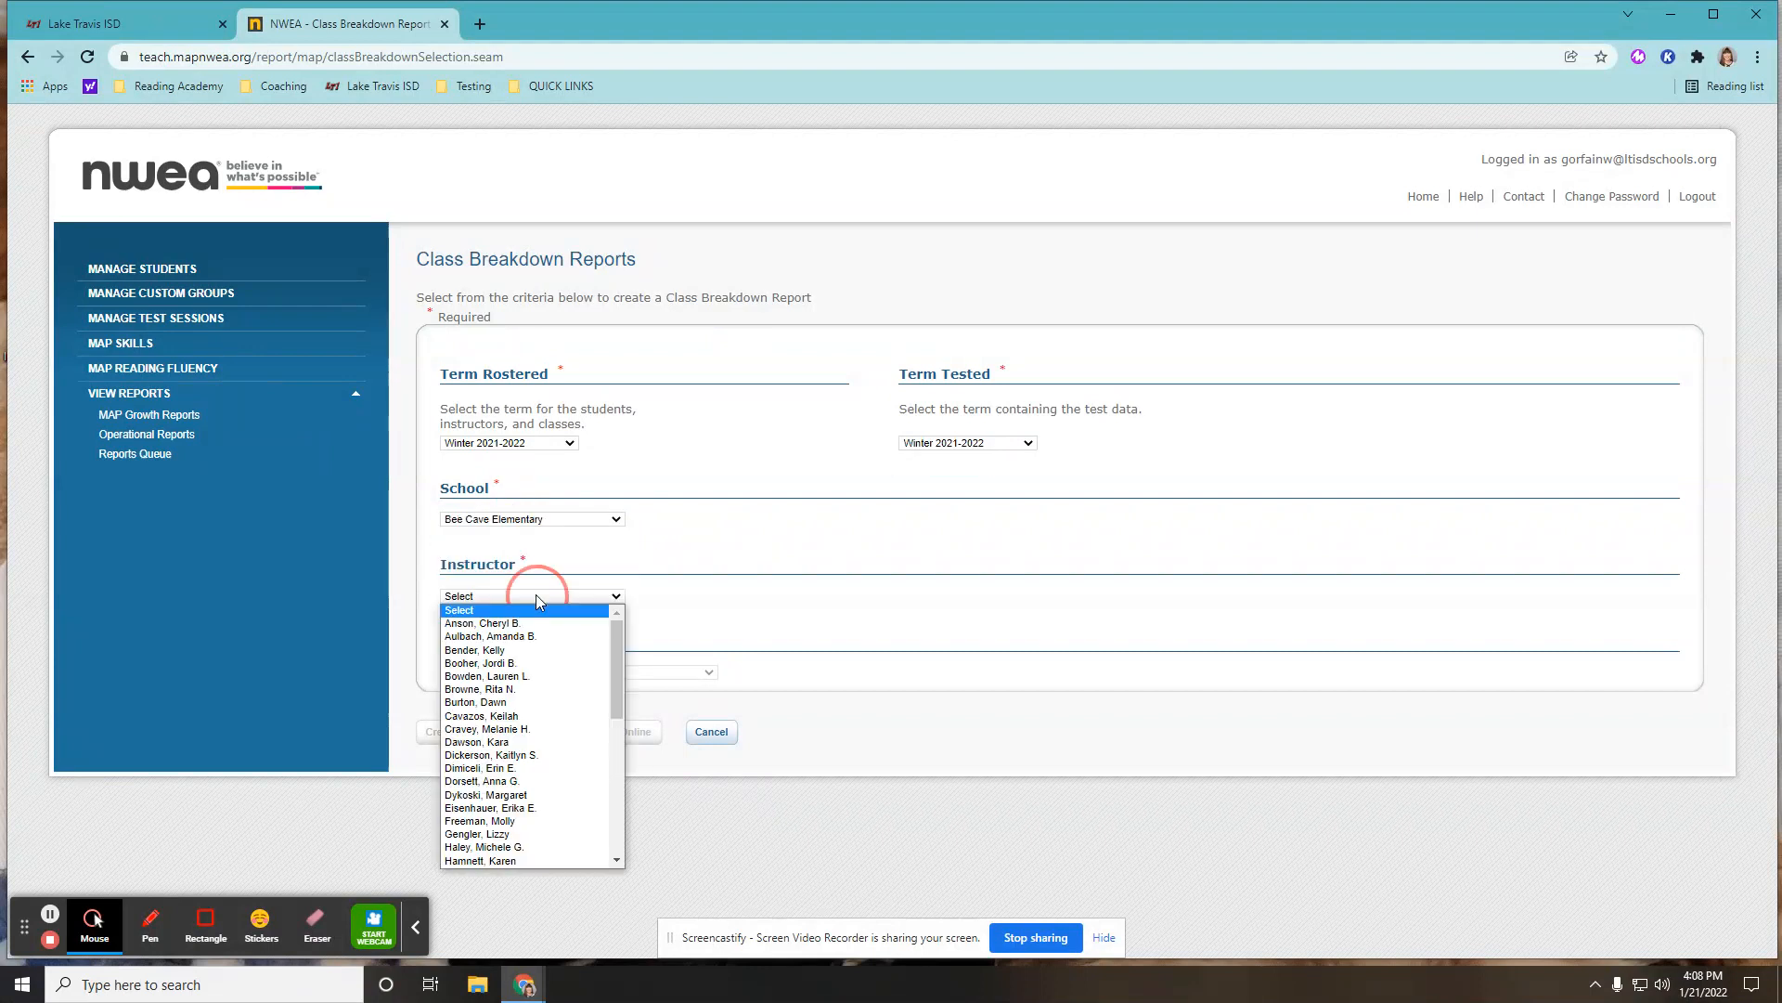
left_click(516, 833)
Choose the READING 5 7350 / 03 class, create the PDF class breakdown by RIT, and open the generated report.
left_click(521, 674)
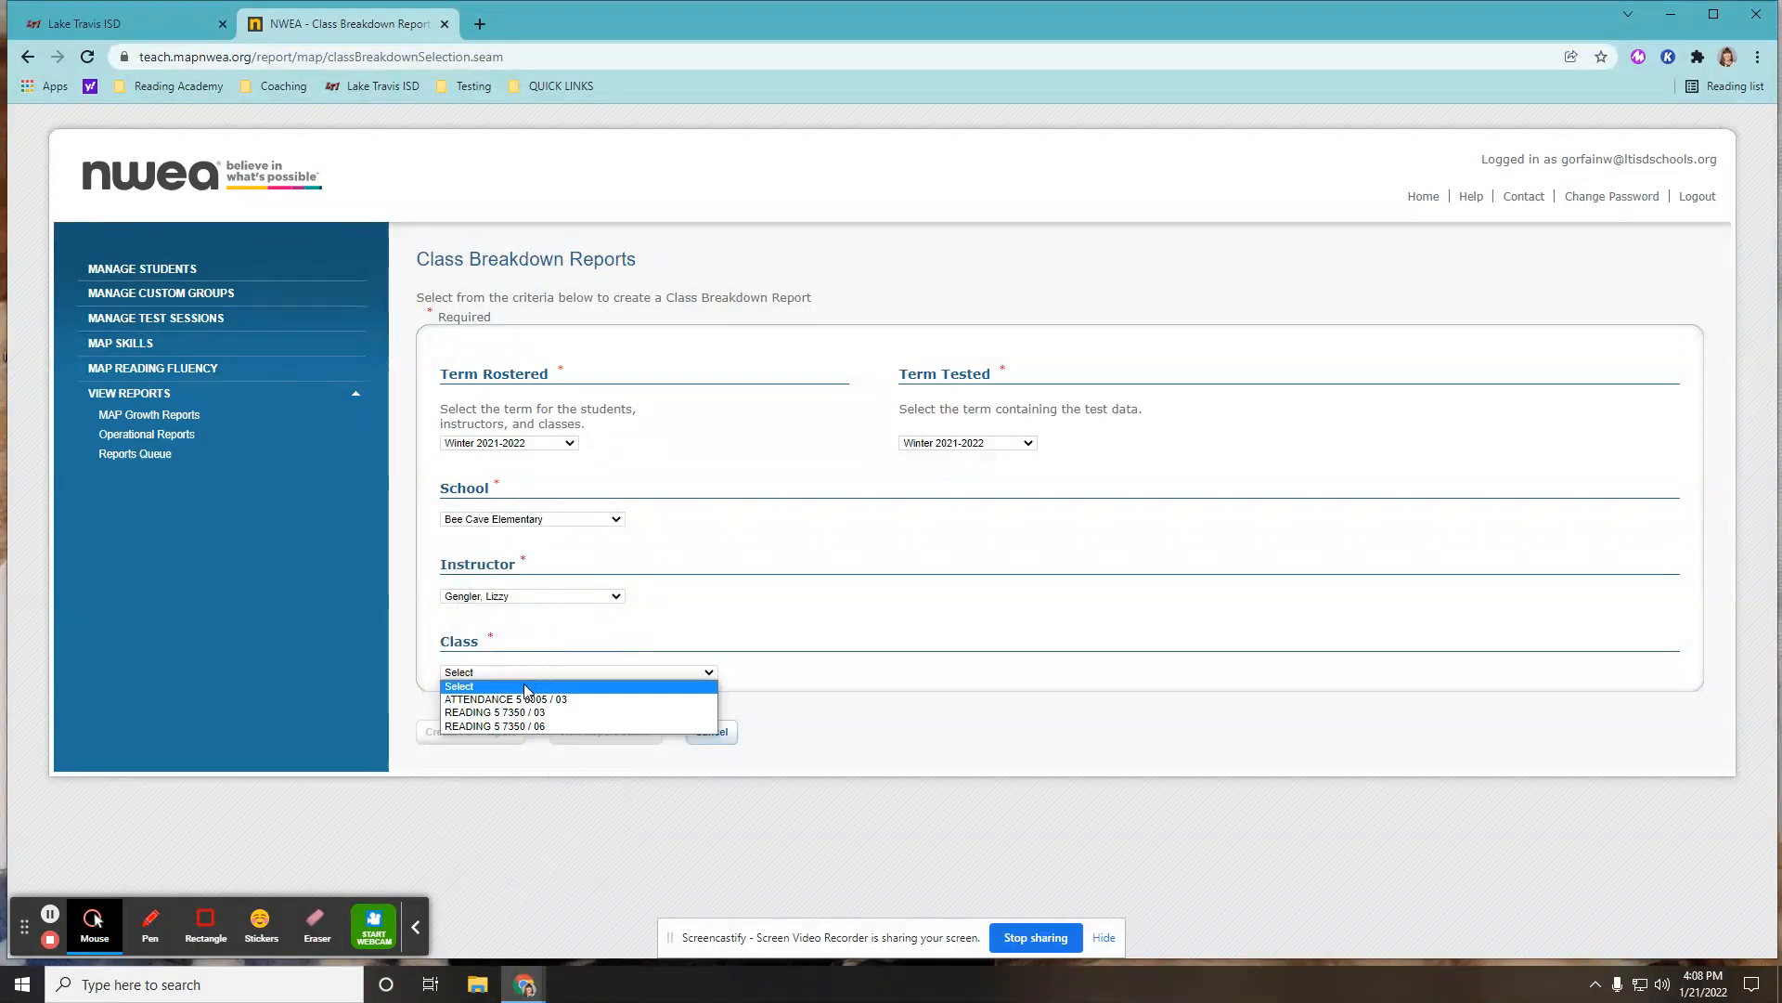
left_click(524, 717)
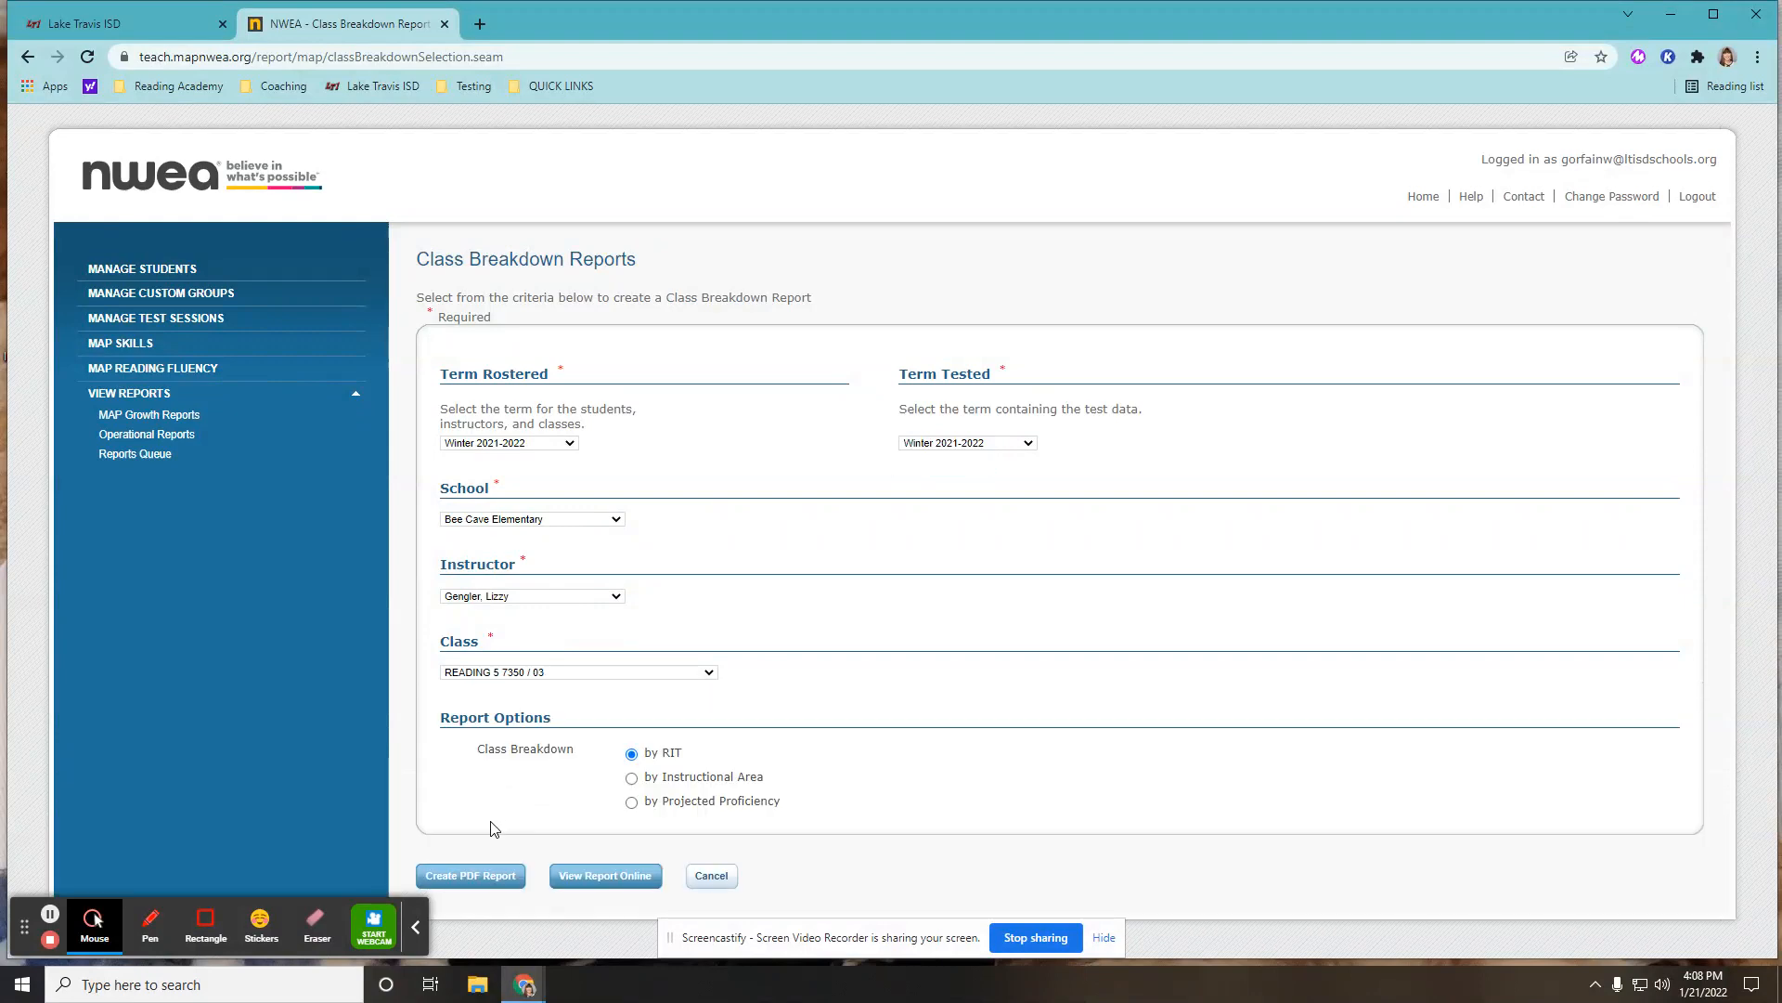
left_click(496, 877)
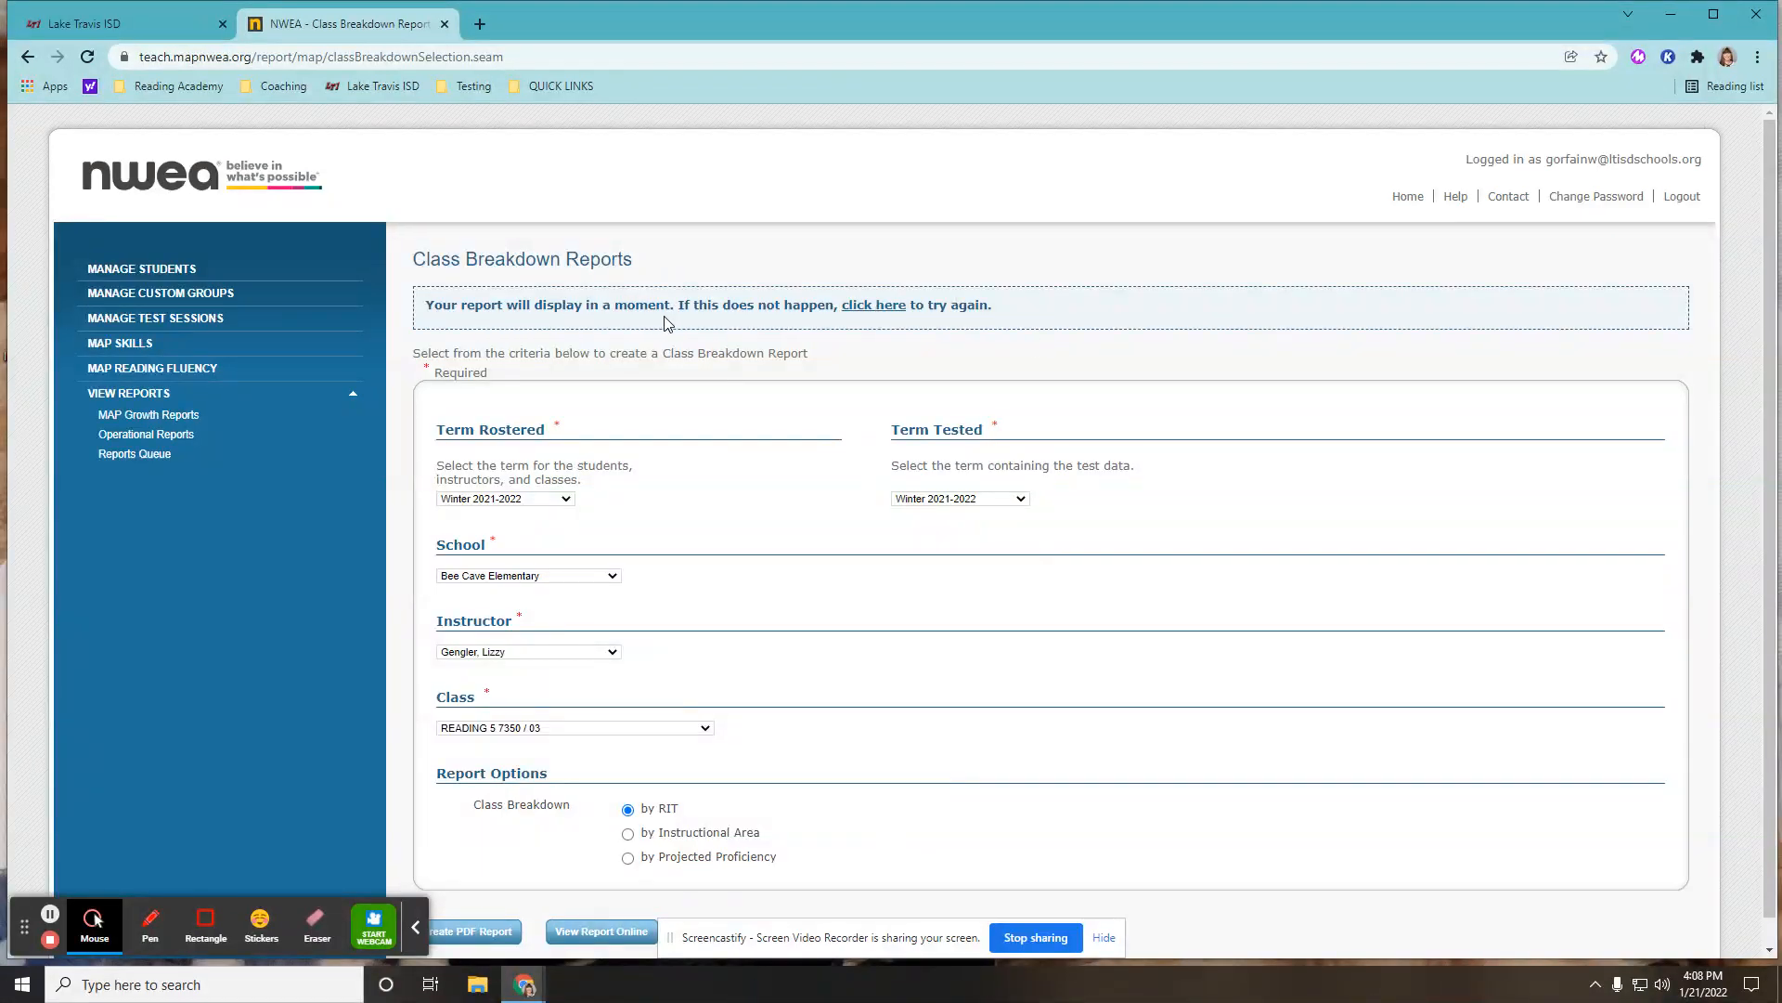
left_click(885, 307)
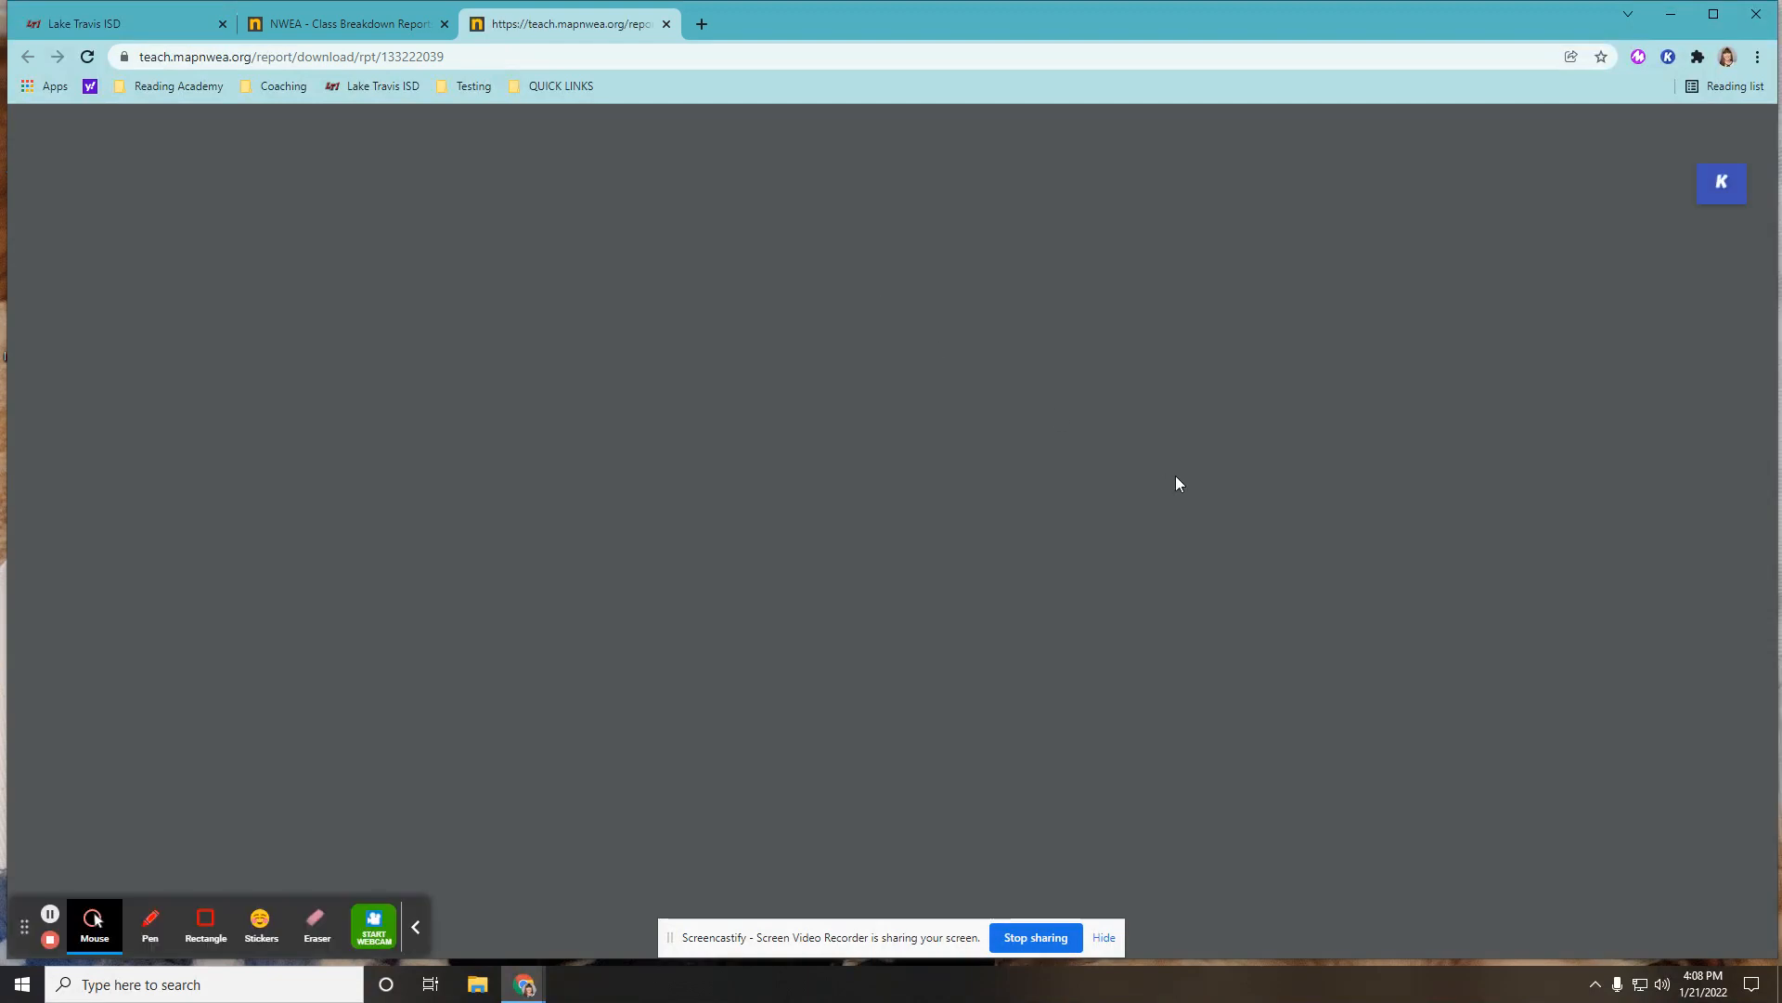